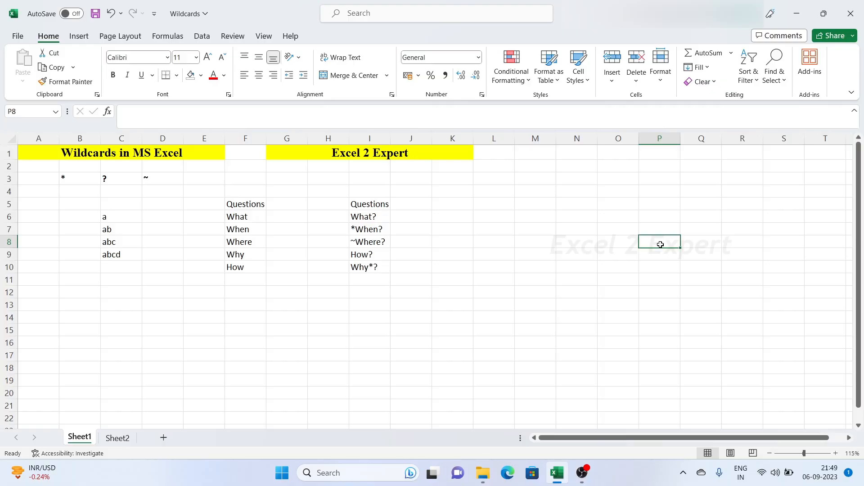
Examine the three wildcard characters *, ? and ~ in cells B3, C3 and D3
{"action": "left_click", "coordinate": [75, 178]}
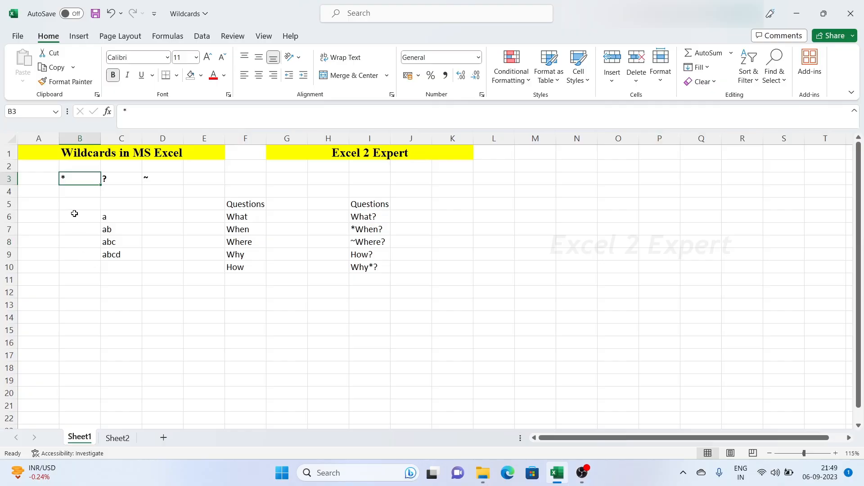
{"action": "left_click", "coordinate": [120, 182]}
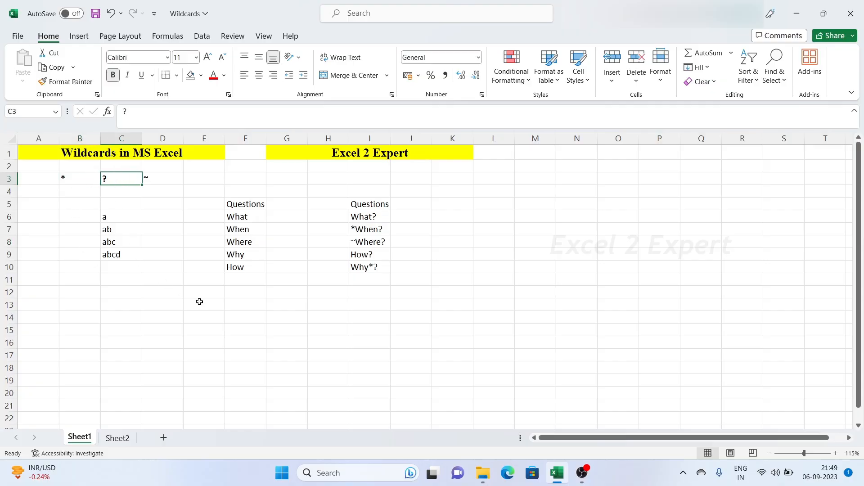
{"action": "left_click", "coordinate": [167, 318]}
{"action": "left_click", "coordinate": [168, 177]}
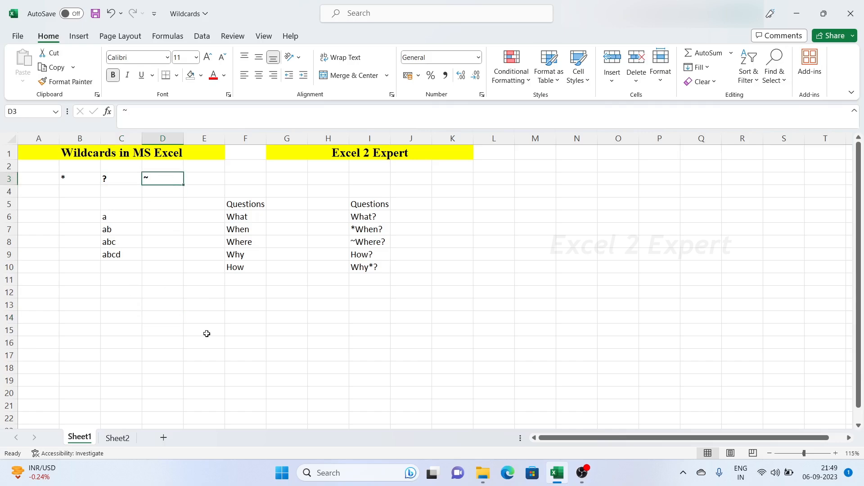
{"action": "left_click", "coordinate": [206, 333]}
{"action": "left_click", "coordinate": [71, 178]}
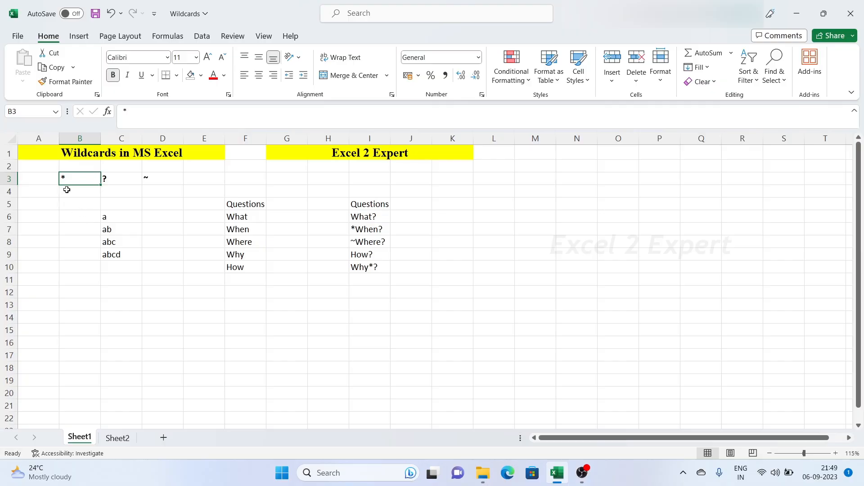
{"action": "left_click", "coordinate": [61, 203]}
{"action": "left_click", "coordinate": [67, 179]}
{"action": "left_click", "coordinate": [77, 253]}
{"action": "left_click", "coordinate": [73, 186]}
{"action": "left_click", "coordinate": [156, 317]}
{"action": "left_click", "coordinate": [110, 182]}
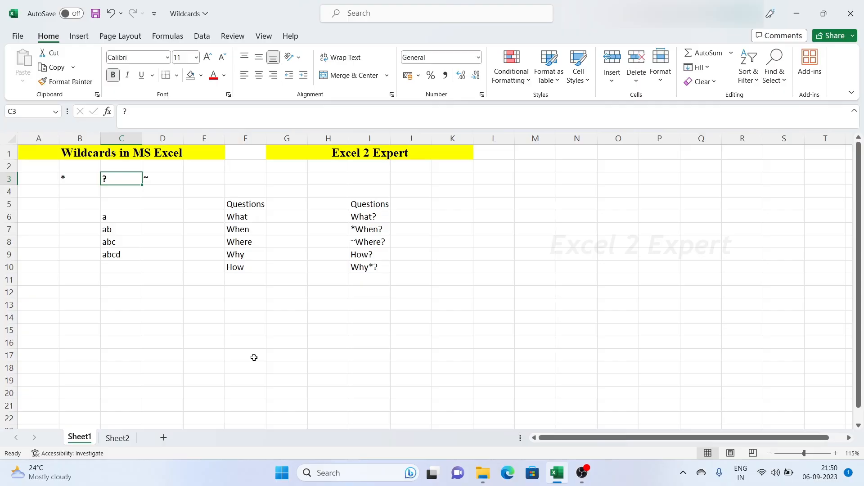
{"action": "left_click", "coordinate": [183, 275]}
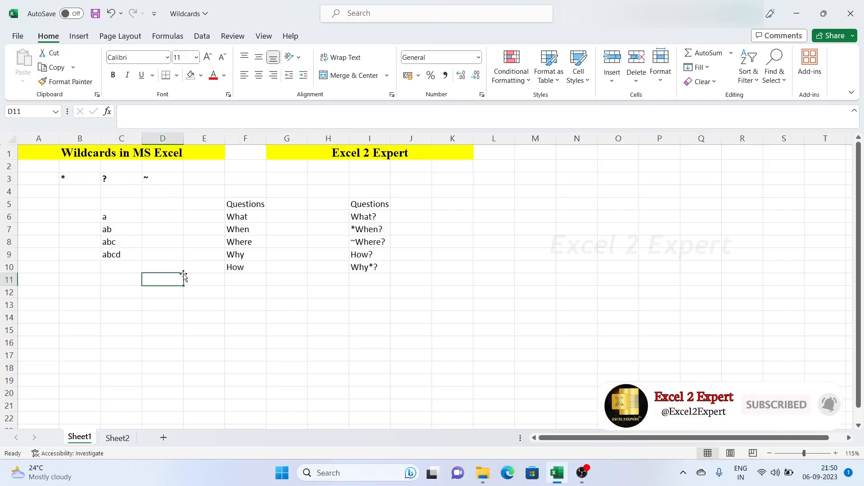
{"action": "left_click", "coordinate": [111, 179]}
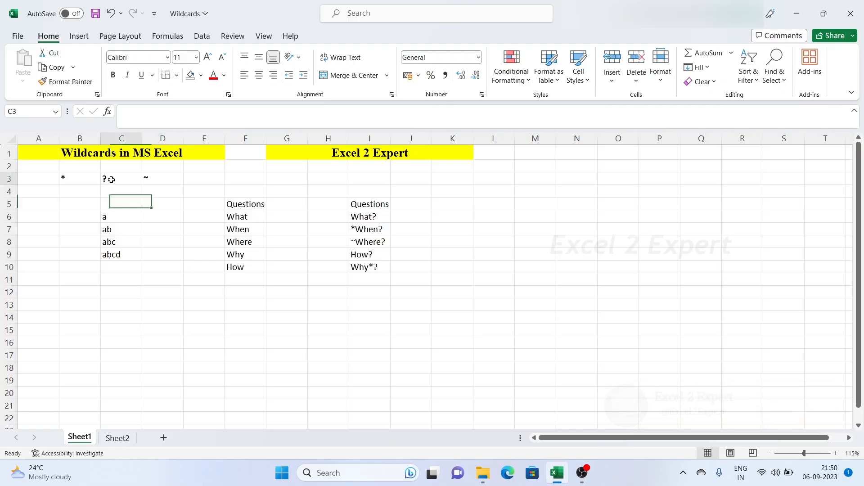
{"action": "left_click", "coordinate": [161, 255]}
{"action": "left_click", "coordinate": [166, 174]}
{"action": "left_click", "coordinate": [191, 245]}
{"action": "left_click", "coordinate": [164, 175]}
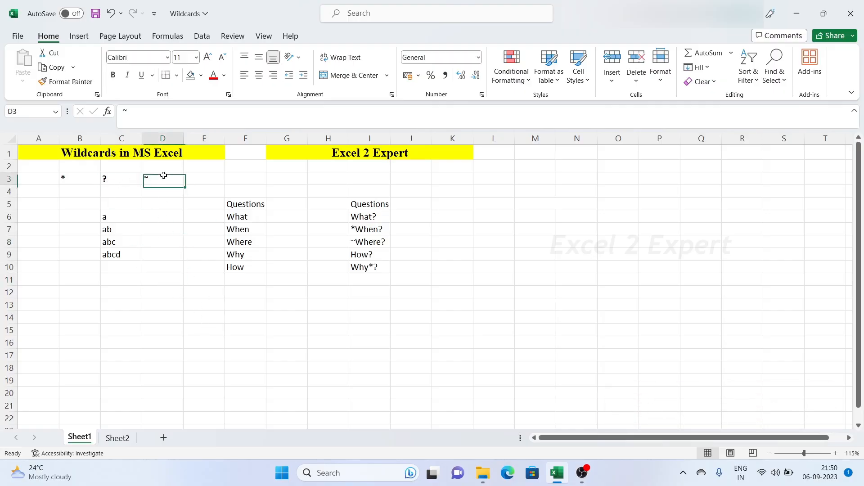
{"action": "left_click_drag", "start_coordinate": [110, 179], "coordinate": [53, 179]}
{"action": "left_click", "coordinate": [118, 178]}
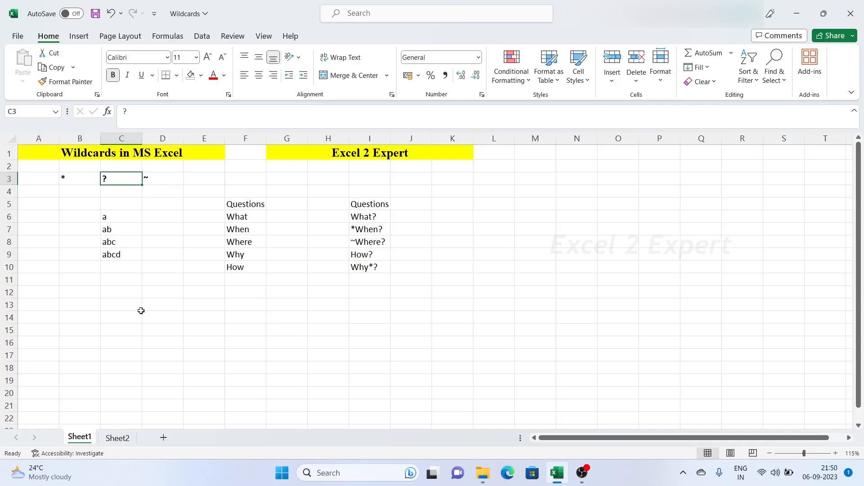
{"action": "left_click", "coordinate": [162, 178]}
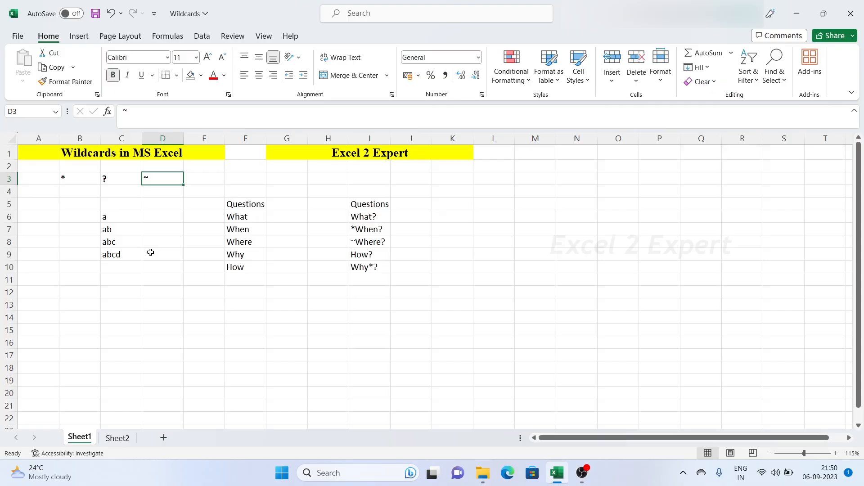
{"action": "left_click", "coordinate": [180, 303]}
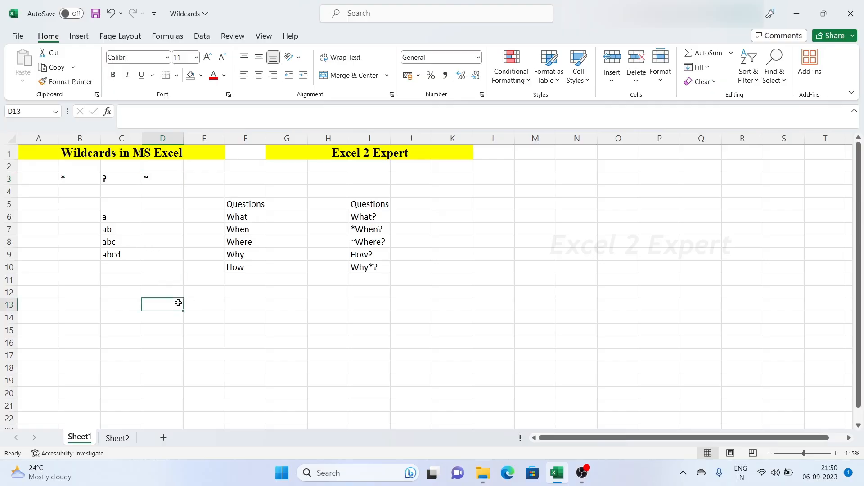
{"action": "left_click", "coordinate": [167, 182]}
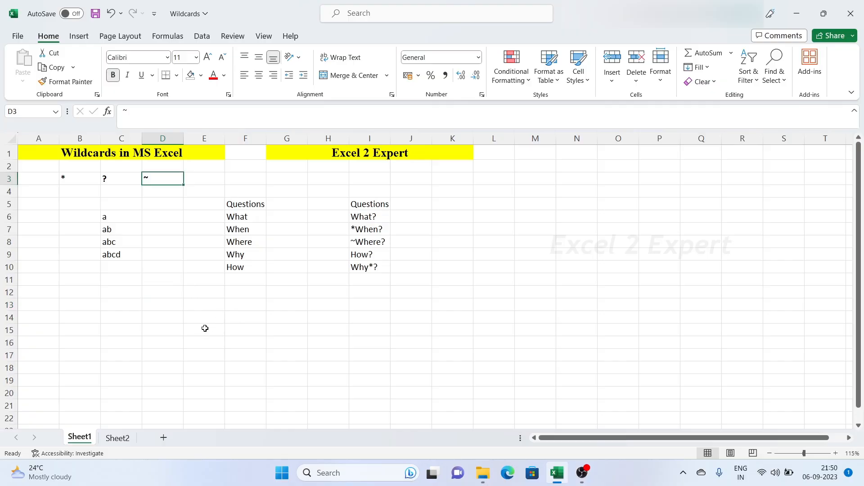
{"action": "left_click", "coordinate": [180, 295]}
{"action": "left_click", "coordinate": [253, 331]}
{"action": "left_click", "coordinate": [170, 283]}
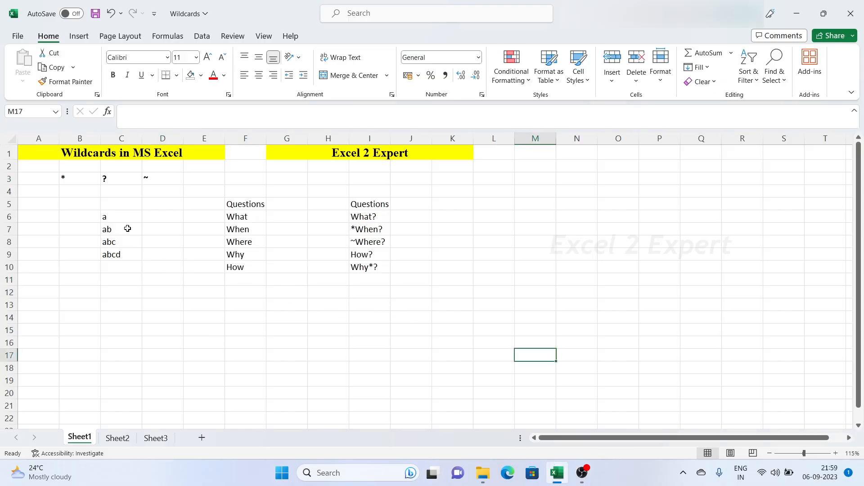
Review the sample text entries in C6:C9 together with the asterisk wildcard in B3
{"action": "left_click_drag", "start_coordinate": [120, 220], "coordinate": [126, 255]}
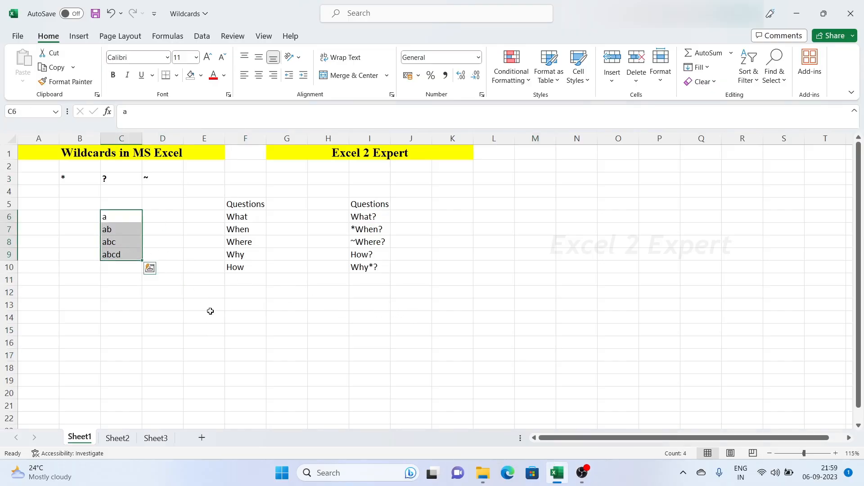
{"action": "left_click", "coordinate": [219, 337]}
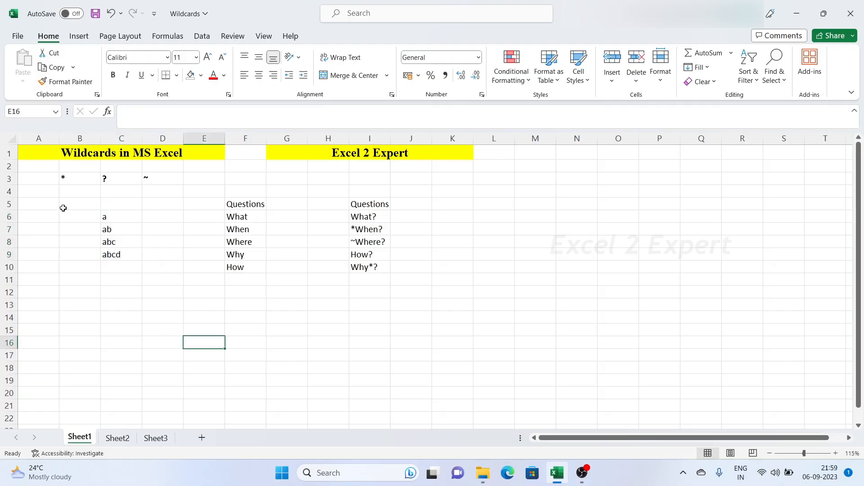
{"action": "left_click_drag", "start_coordinate": [119, 215], "coordinate": [118, 254]}
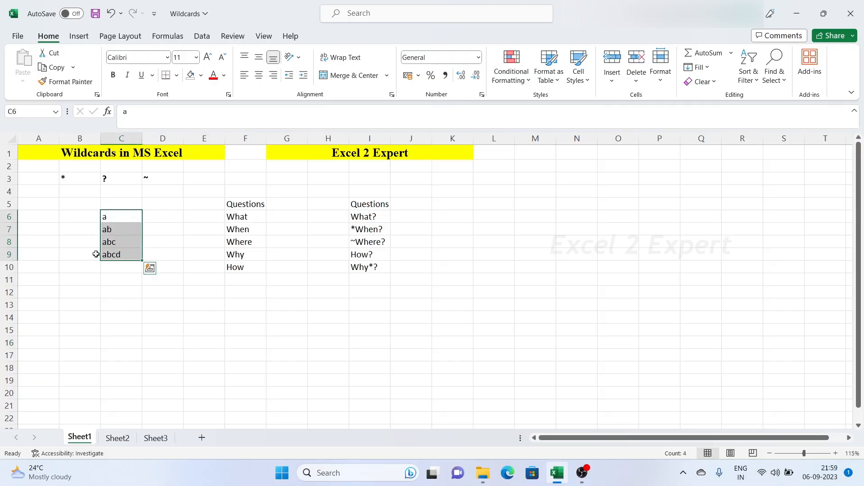
{"action": "left_click", "coordinate": [107, 327]}
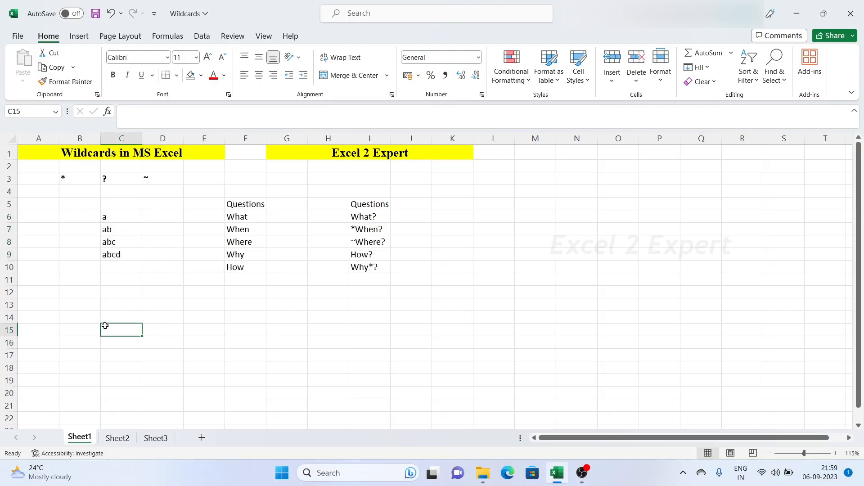
{"action": "left_click", "coordinate": [65, 178]}
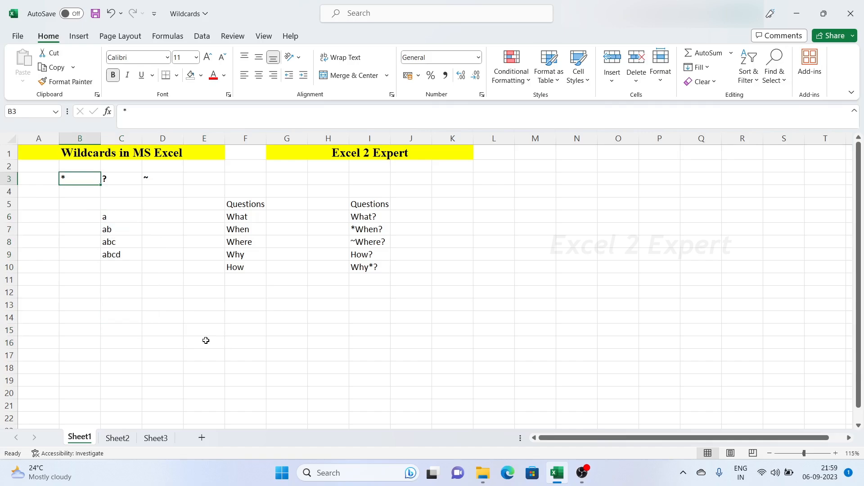
Open Sheet3 and clear the formatting of the yellow sample list, covering cells B7:B11
{"action": "left_click", "coordinate": [156, 437]}
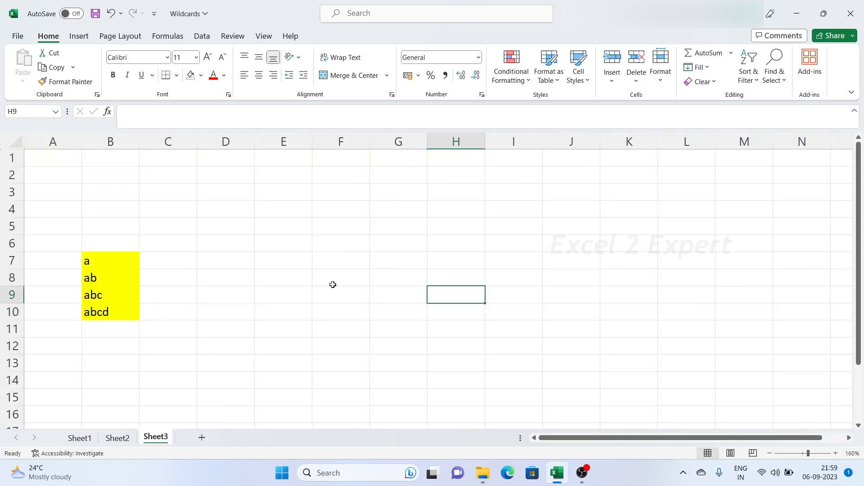
{"action": "left_click", "coordinate": [217, 290]}
{"action": "left_click_drag", "start_coordinate": [113, 261], "coordinate": [112, 332]}
{"action": "key", "text": "ctrl+q"}
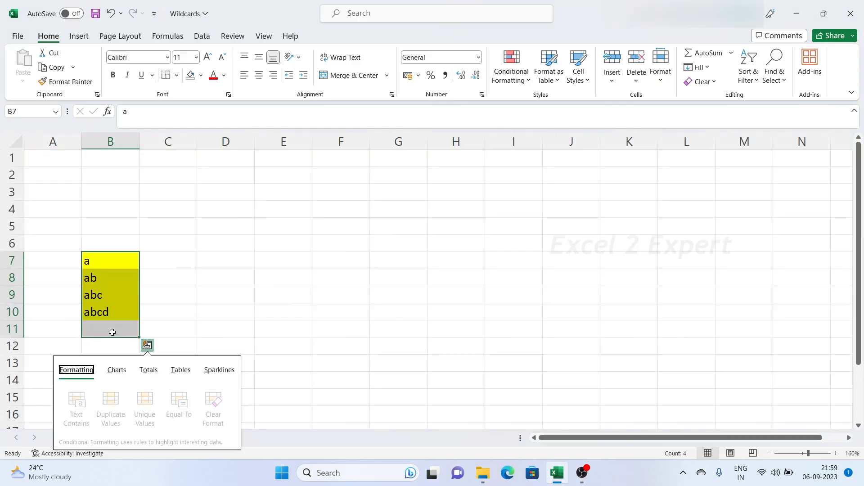
{"action": "key", "text": "Escape"}
{"action": "key", "text": "alt"}
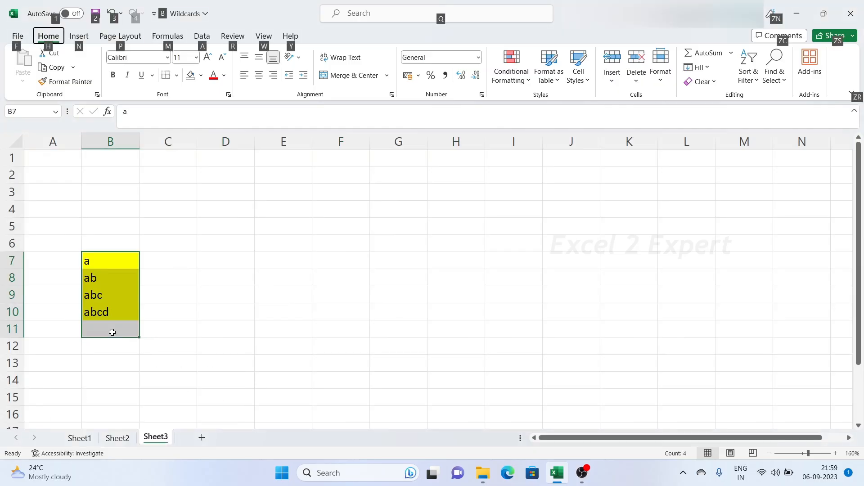
{"action": "key", "text": "h"}
{"action": "key", "text": "e"}
{"action": "key", "text": "f"}
{"action": "left_click", "coordinate": [339, 260]}
{"action": "left_click", "coordinate": [218, 291]}
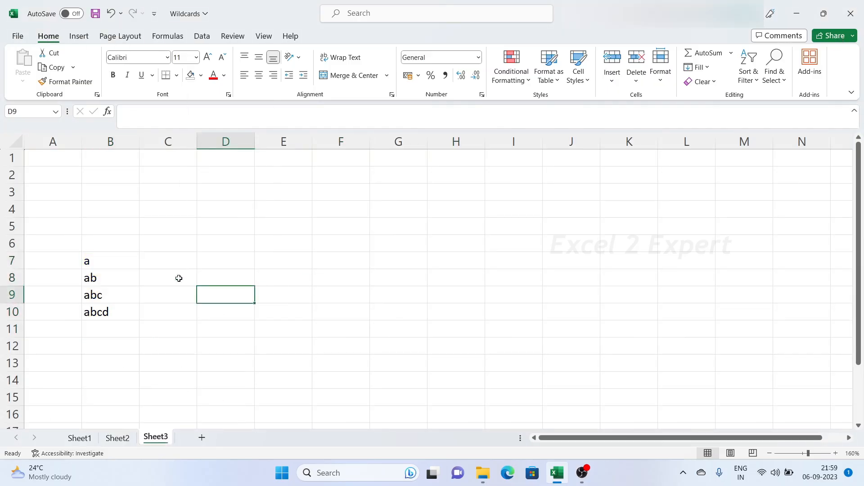
Enter the asterisk wildcard * in cell B5 above the sample list
{"action": "key", "text": "Up"}
{"action": "key", "text": "Up"}
{"action": "left_click", "coordinate": [158, 311]}
{"action": "left_click", "coordinate": [164, 258]}
{"action": "left_click", "coordinate": [119, 229]}
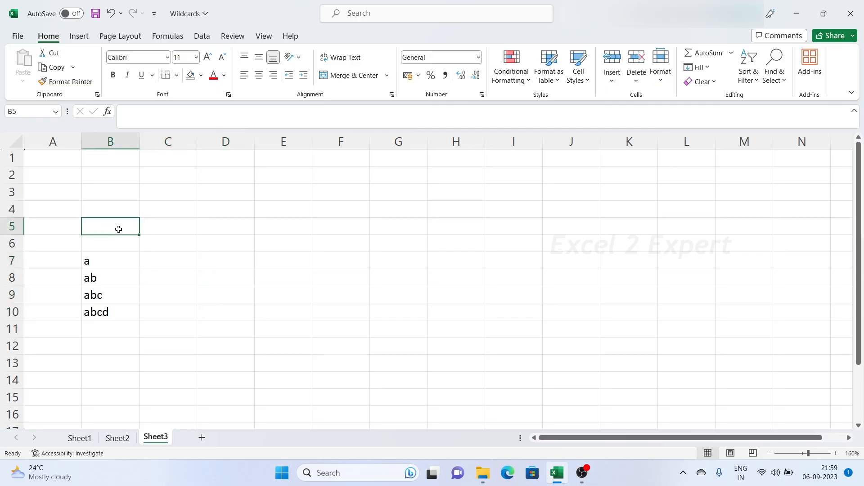
{"action": "type", "text": "*"}
{"action": "key", "text": "Return"}
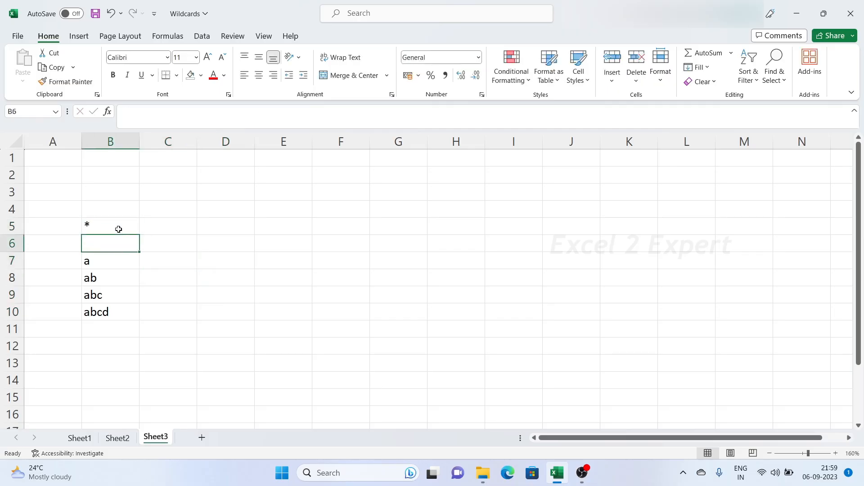
{"action": "left_click", "coordinate": [110, 224]}
{"action": "left_click", "coordinate": [189, 289]}
{"action": "left_click", "coordinate": [114, 254]}
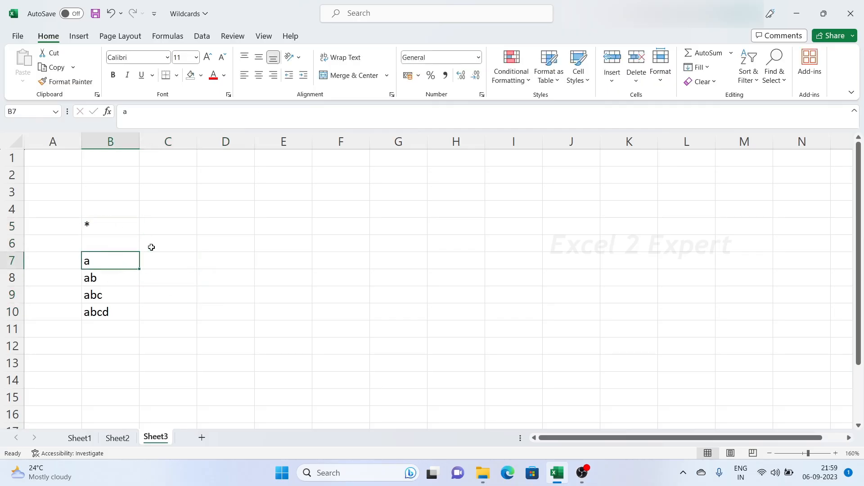
{"action": "left_click", "coordinate": [108, 220]}
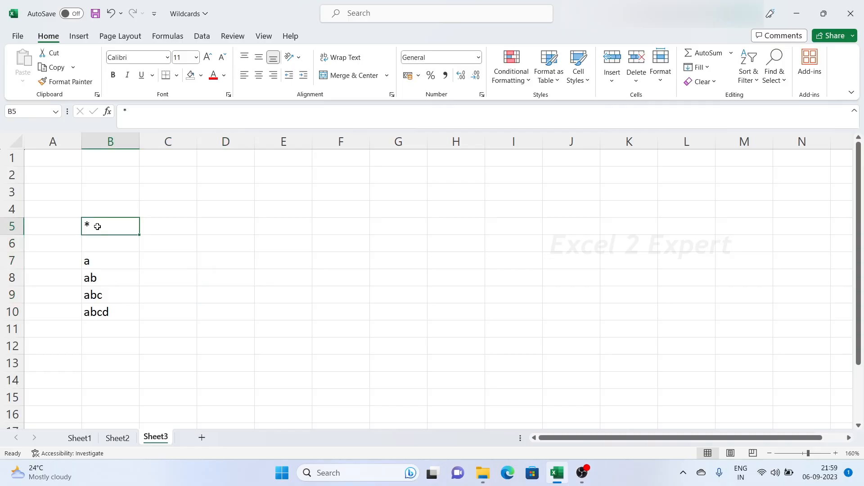
{"action": "double_click", "coordinate": [98, 227]}
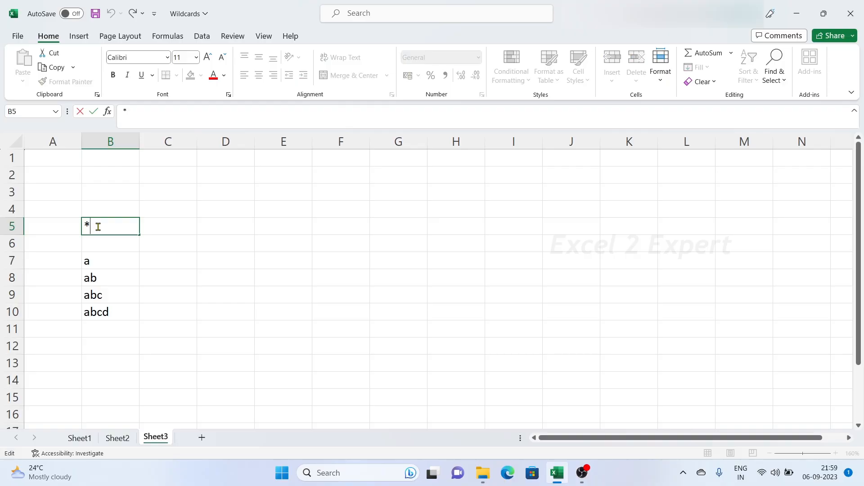
{"action": "key", "text": "BackSpace"}
{"action": "type", "text": "a"}
{"action": "key", "text": "Escape"}
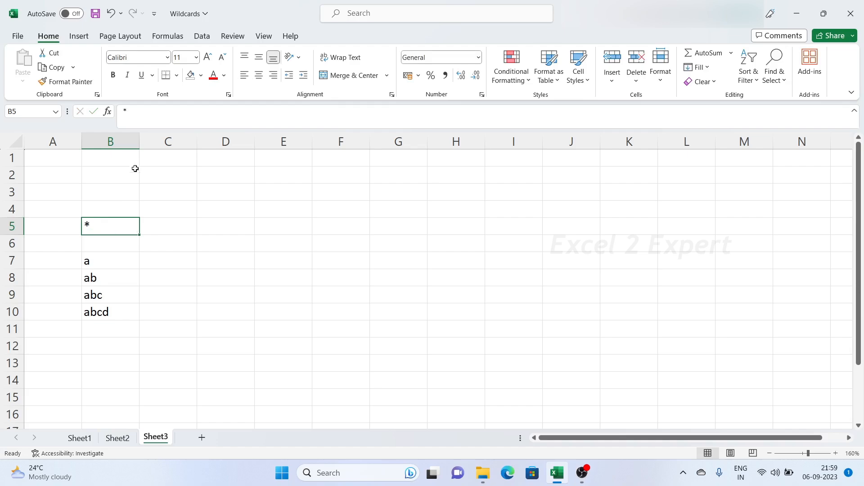
{"action": "left_click", "coordinate": [126, 111]}
{"action": "key", "text": "BackSpace"}
{"action": "type", "text": "a"}
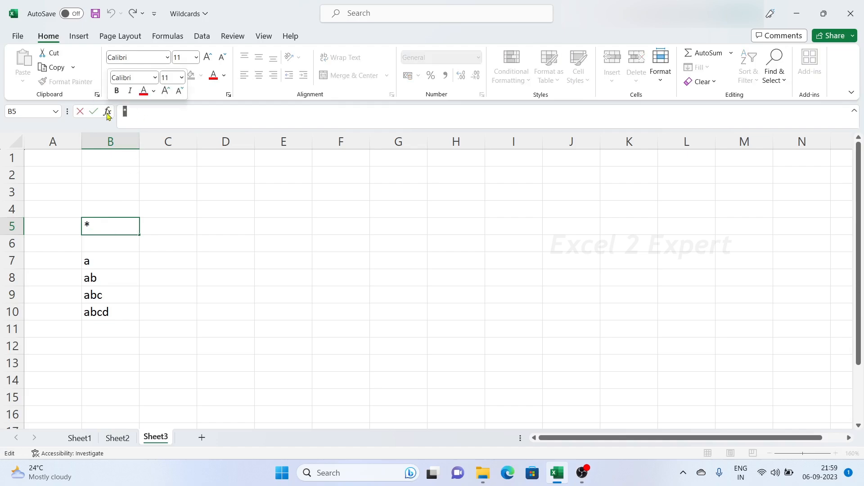
{"action": "type", "text": "*"}
{"action": "key", "text": "Escape"}
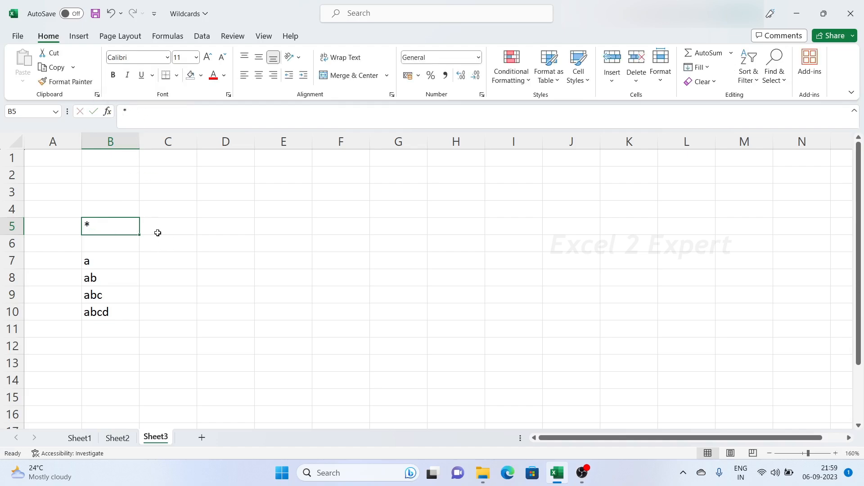
Replace the content of cell B5 with the wildcard pattern a*
{"action": "type", "text": "a*"}
{"action": "key", "text": "Return"}
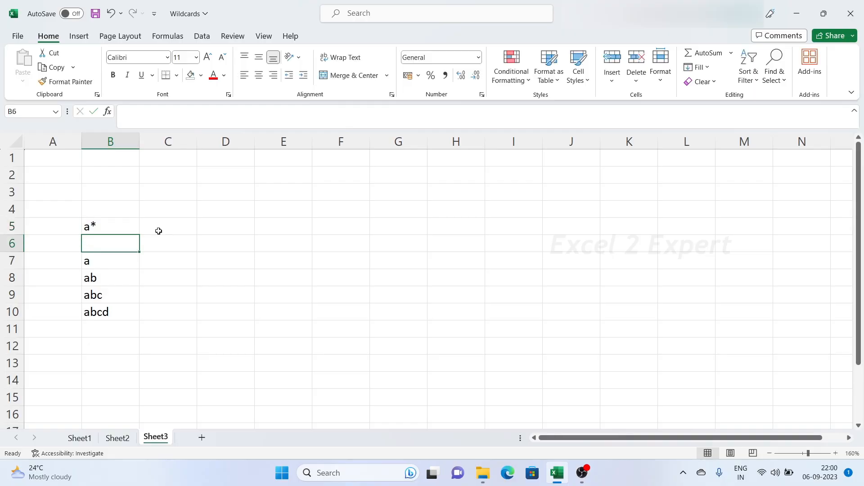
{"action": "left_click", "coordinate": [112, 226]}
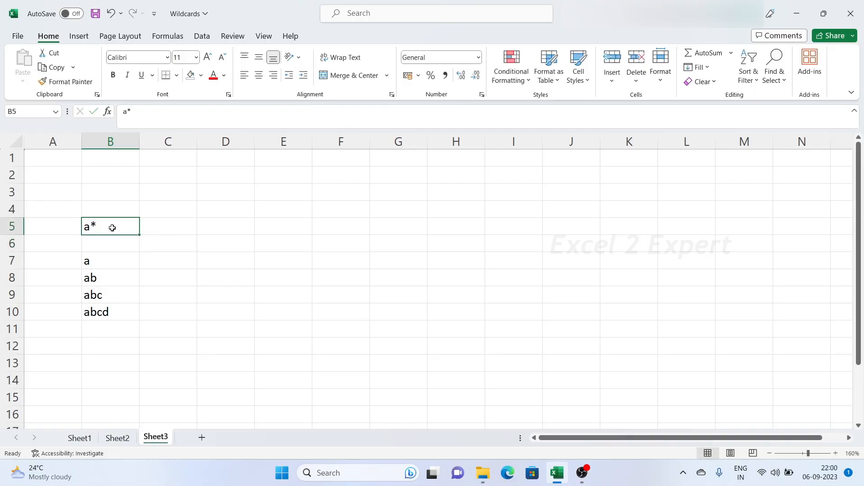
Replace the content of cell B5 with the wildcard pattern *d
{"action": "double_click", "coordinate": [88, 228]}
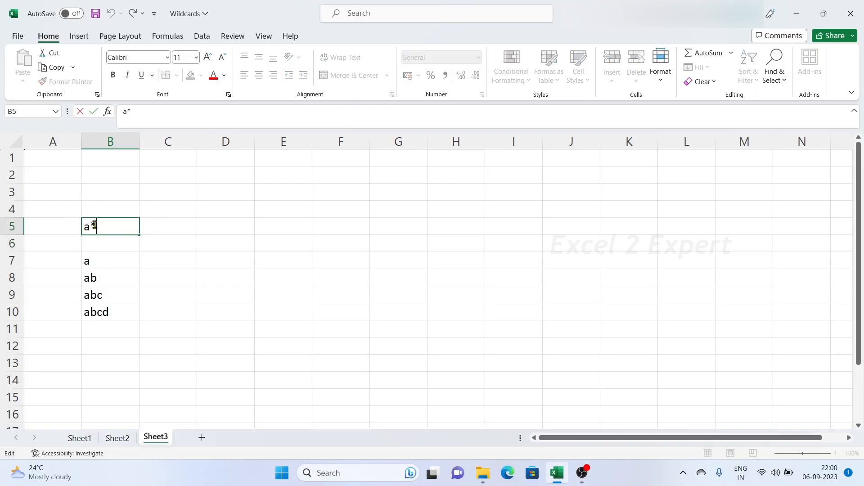
{"action": "left_click_drag", "start_coordinate": [91, 226], "coordinate": [124, 226]}
{"action": "left_click_drag", "start_coordinate": [110, 226], "coordinate": [85, 225]}
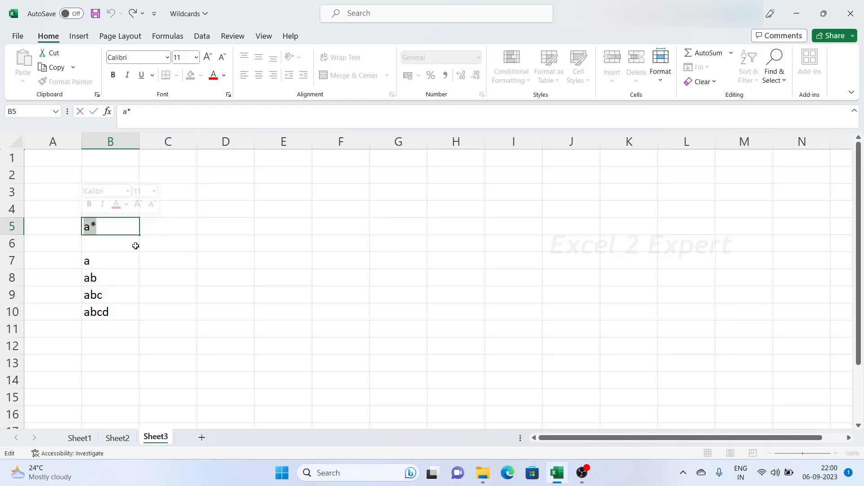
{"action": "type", "text": "*"}
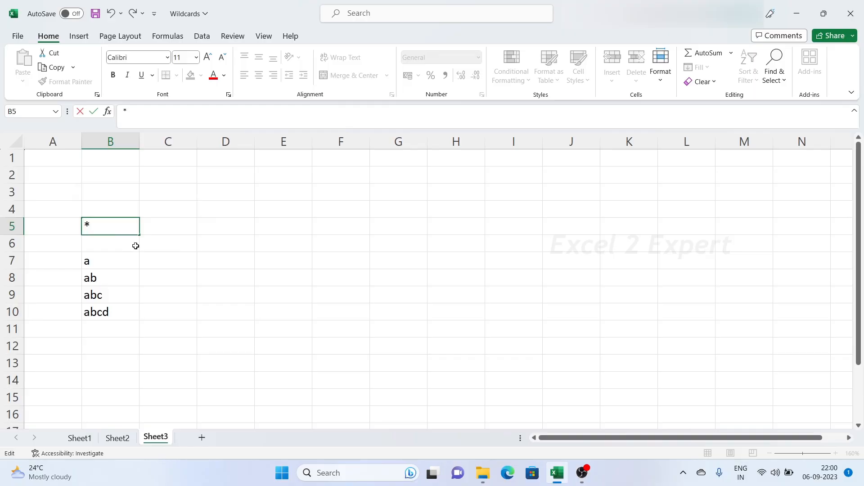
{"action": "key", "text": "Return"}
{"action": "left_click", "coordinate": [202, 227]}
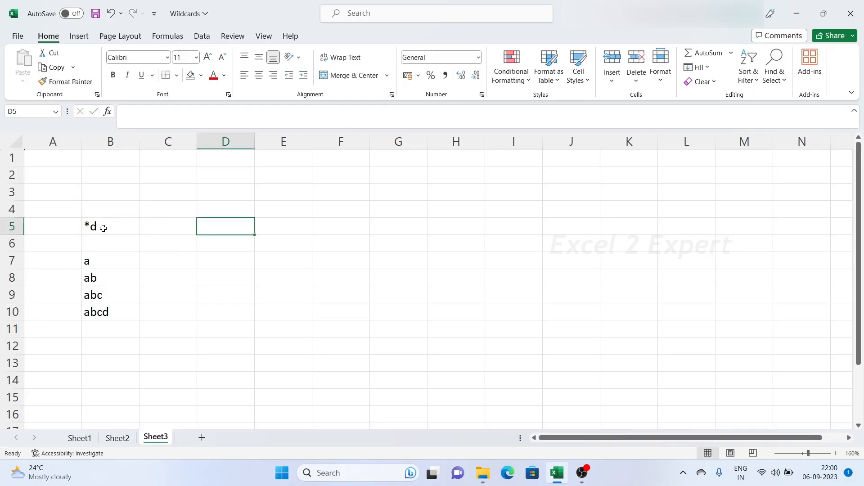
Change the wildcard pattern in cell B5 to *c*
{"action": "double_click", "coordinate": [107, 226]}
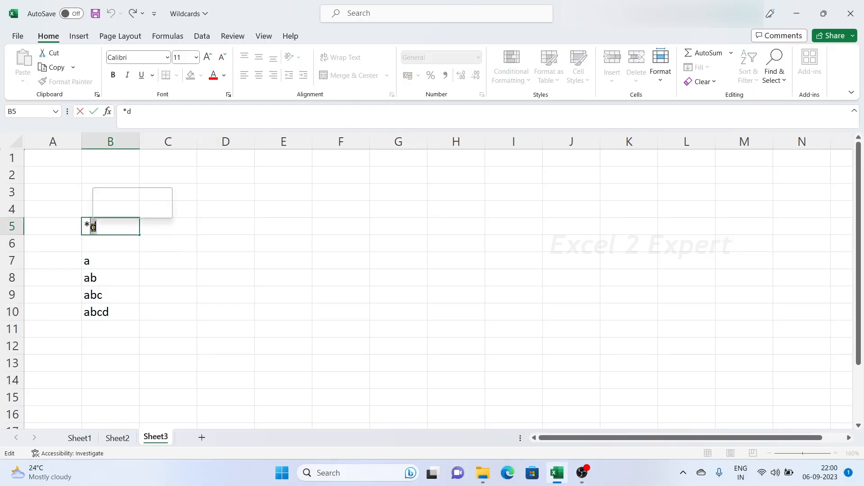
{"action": "left_click_drag", "start_coordinate": [88, 225], "coordinate": [73, 224]}
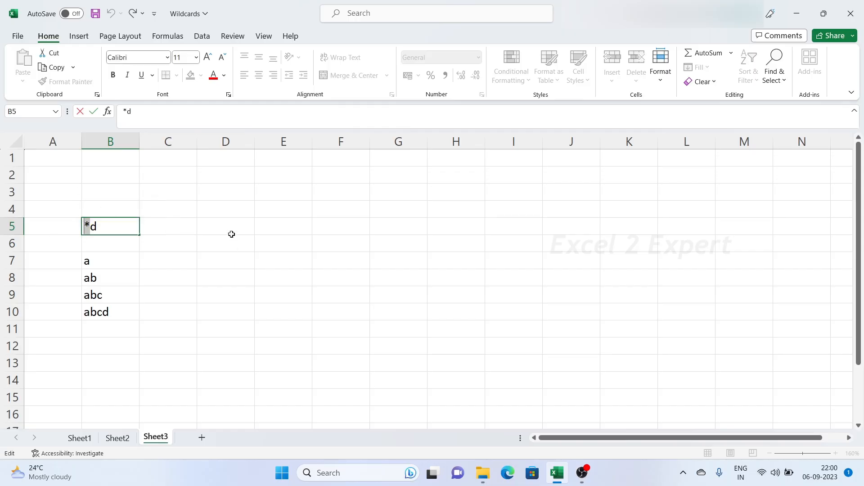
{"action": "left_click", "coordinate": [112, 229]}
{"action": "key", "text": "BackSpace"}
{"action": "type", "text": "c*"}
{"action": "left_click", "coordinate": [280, 264]}
{"action": "left_click", "coordinate": [103, 234]}
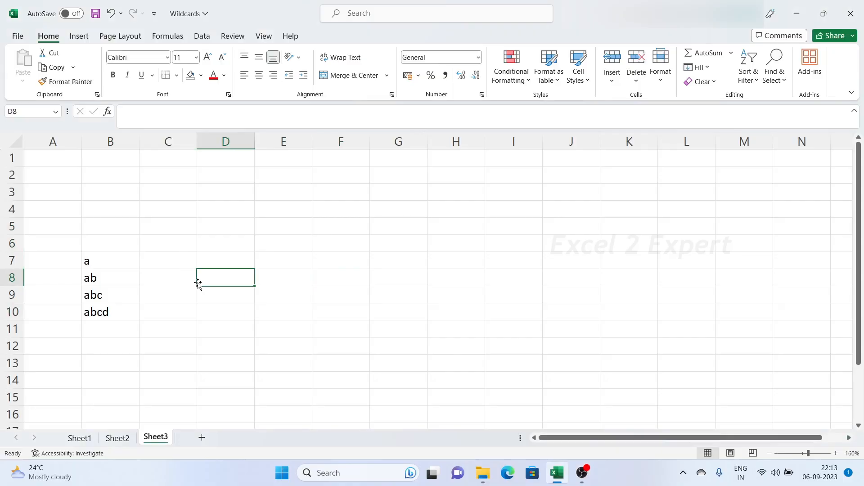
Find all cells matching * on the sheet and replace their formatting with the preset yellow fill, leaving the replacement text empty
{"action": "scroll", "coordinate": [149, 297], "scroll_direction": "down", "scroll_amount": 1}
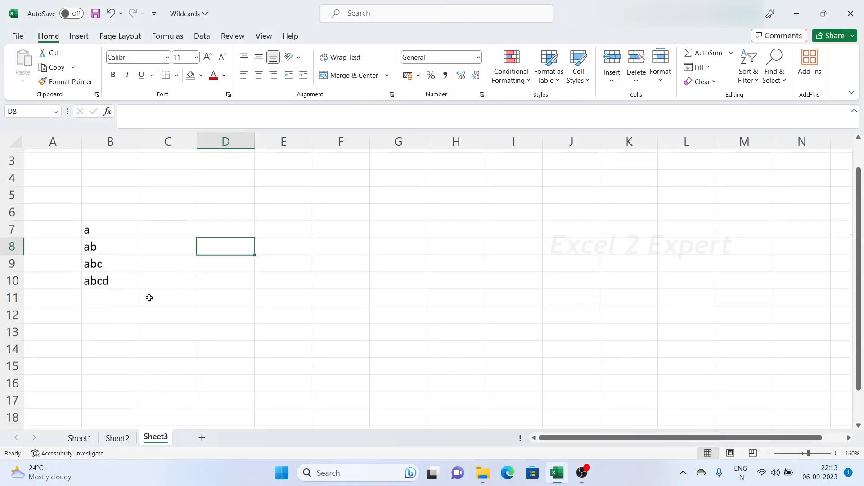
{"action": "left_click", "coordinate": [208, 276]}
{"action": "scroll", "coordinate": [184, 230], "scroll_direction": "up", "scroll_amount": 1}
{"action": "left_click", "coordinate": [200, 238]}
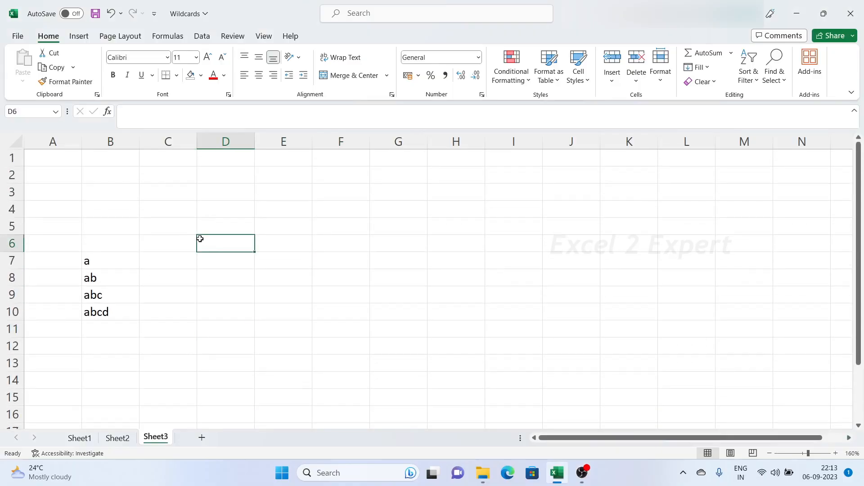
{"action": "key", "text": "ctrl+f"}
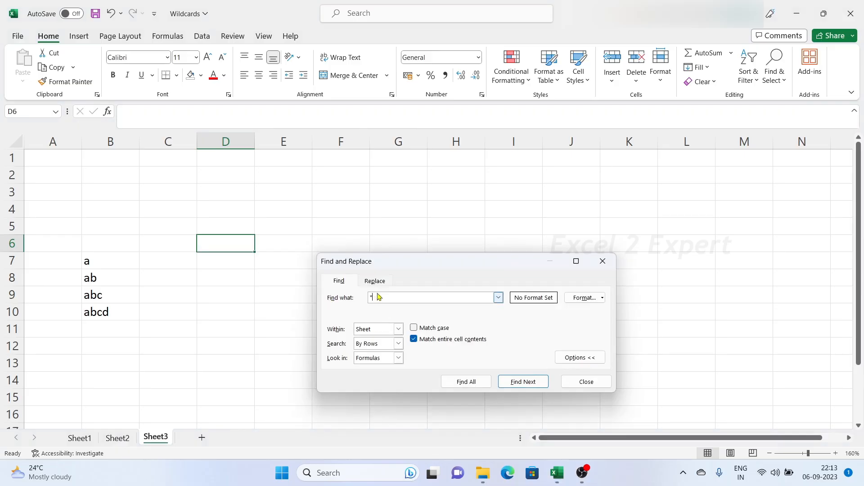
{"action": "type", "text": "*"}
{"action": "left_click", "coordinate": [382, 281]}
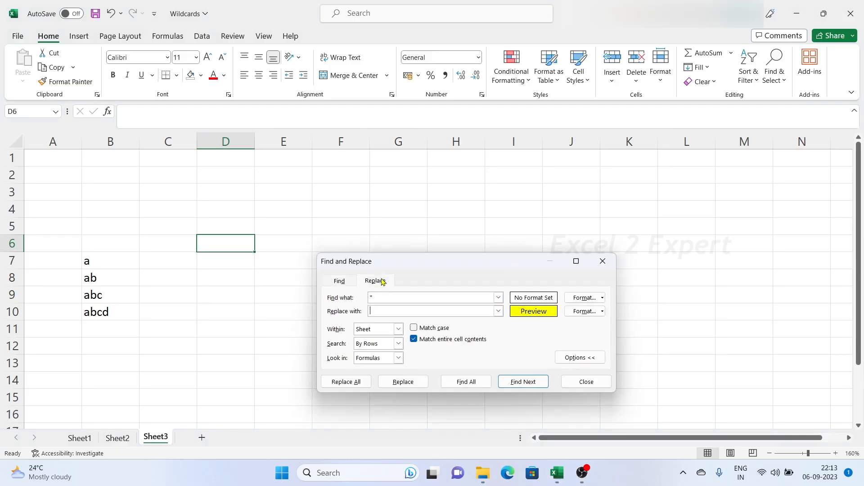
{"action": "left_click", "coordinate": [357, 386]}
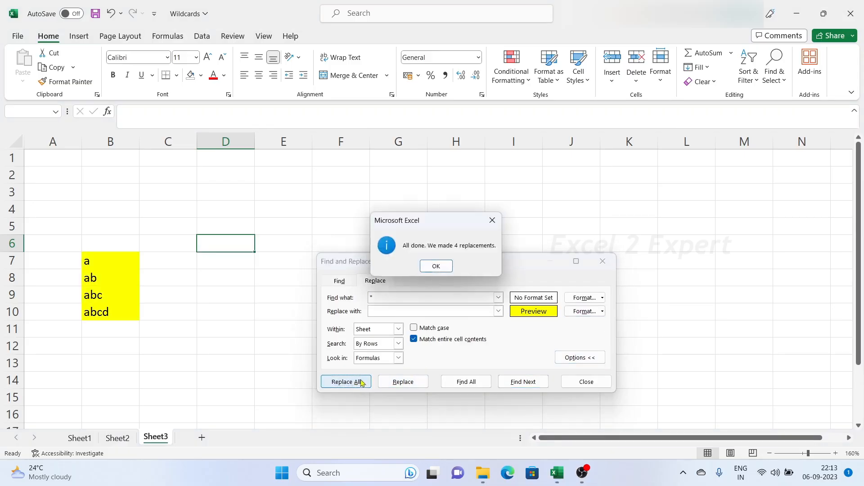
{"action": "left_click", "coordinate": [434, 267]}
Check the highlighted list in B7:B10, close Find and Replace, and undo the yellow highlighting
{"action": "left_click_drag", "start_coordinate": [106, 259], "coordinate": [110, 311]}
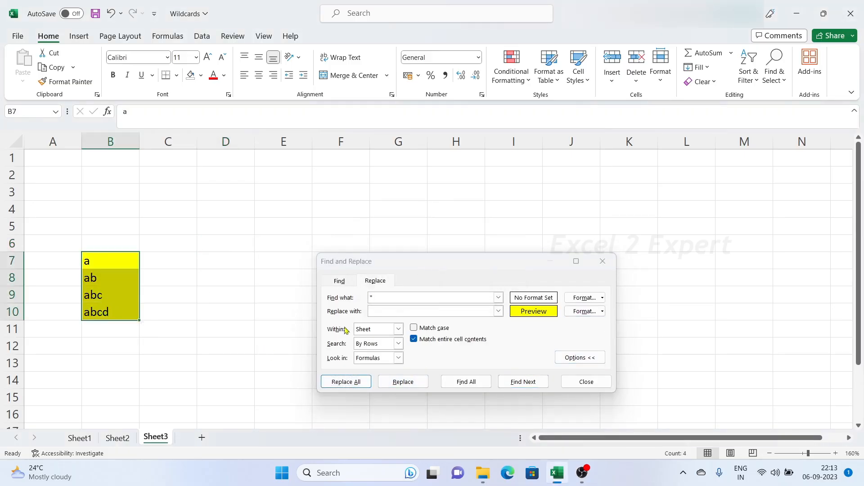
{"action": "left_click", "coordinate": [602, 261]}
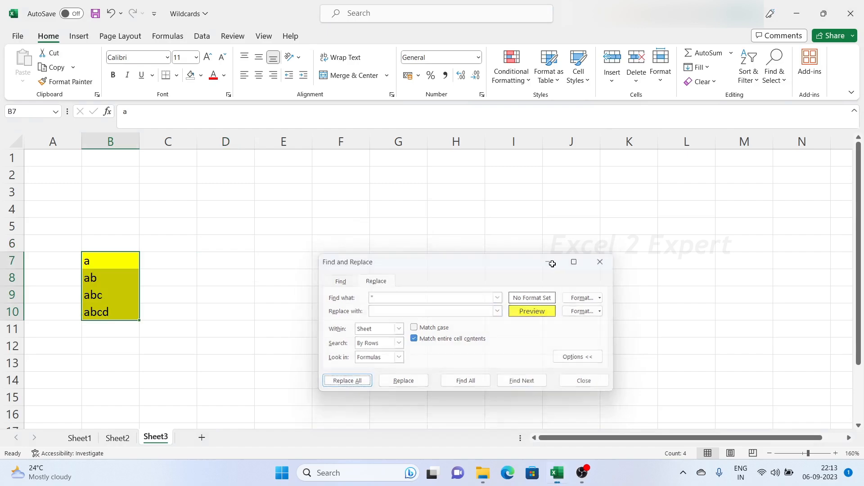
{"action": "key", "text": "ctrl+z"}
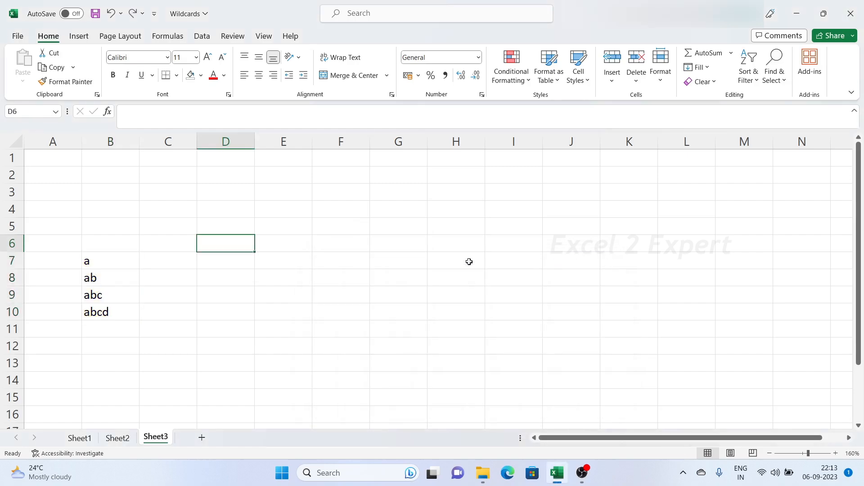
Apply the preset yellow fill to all cells matching a* with Replace All, and inspect the entry in B7
{"action": "key", "text": "ctrl+f"}
{"action": "left_click_drag", "start_coordinate": [385, 312], "coordinate": [360, 310]}
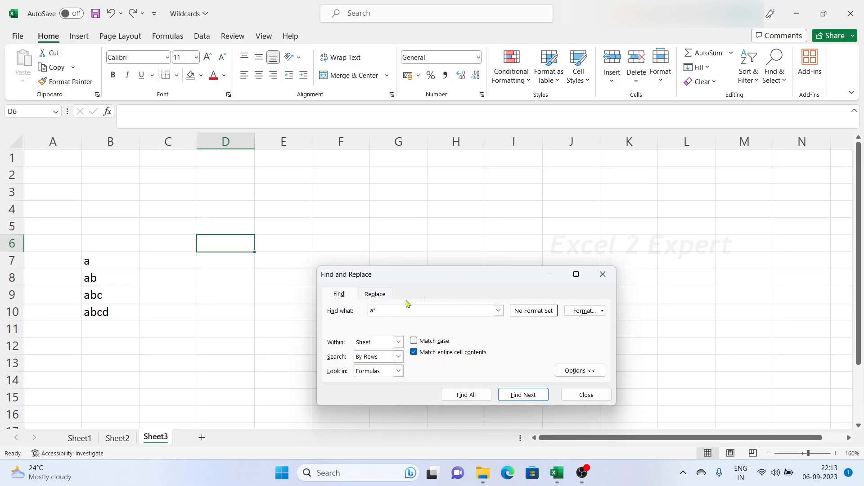
{"action": "left_click", "coordinate": [375, 294]}
{"action": "left_click", "coordinate": [343, 398]}
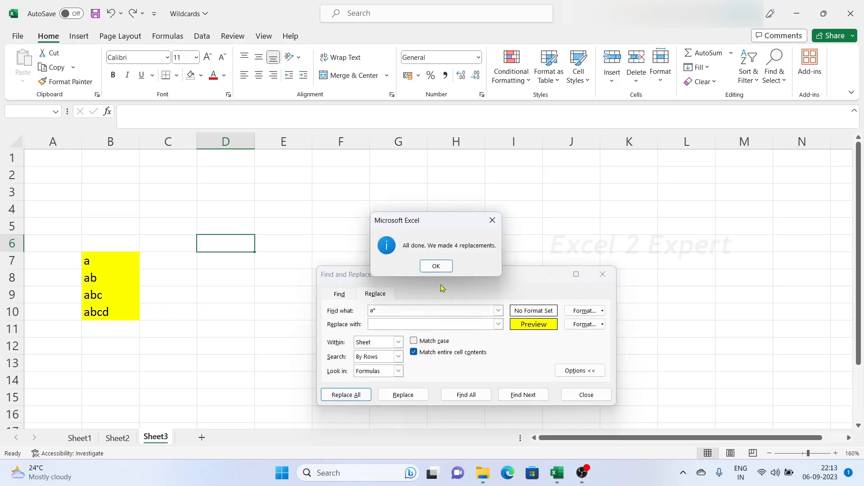
{"action": "left_click", "coordinate": [436, 267]}
{"action": "double_click", "coordinate": [90, 261]}
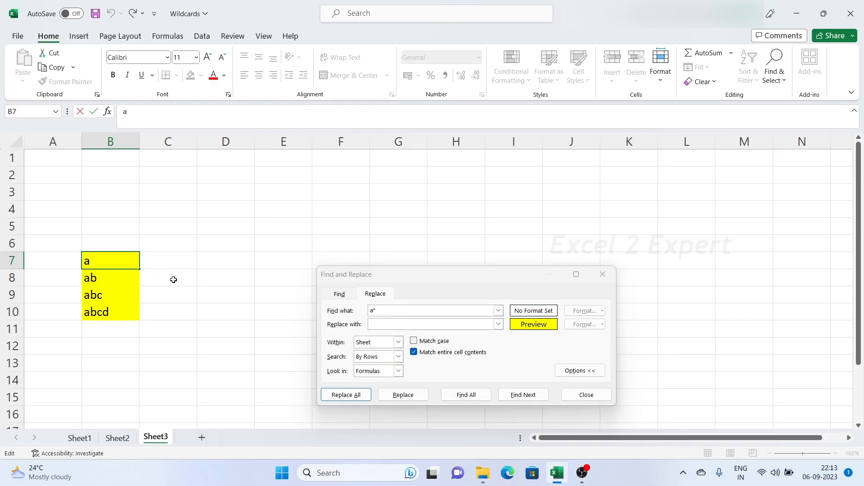
{"action": "left_click", "coordinate": [239, 295]}
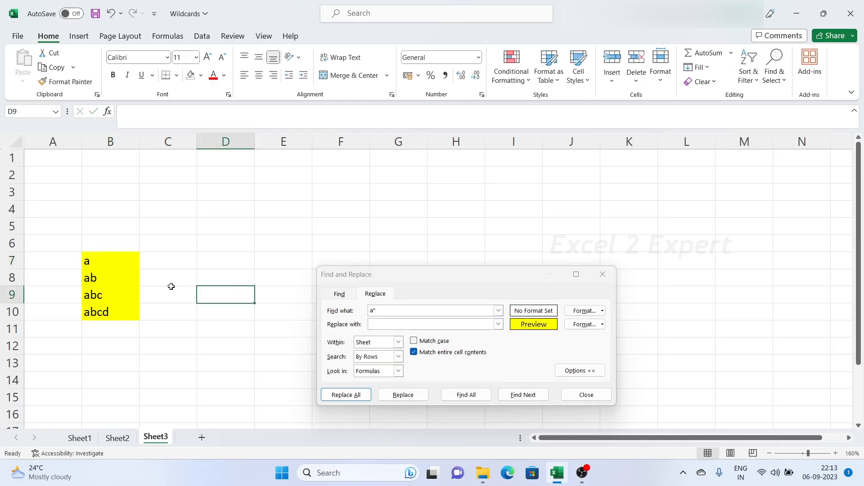
{"action": "left_click", "coordinate": [113, 264]}
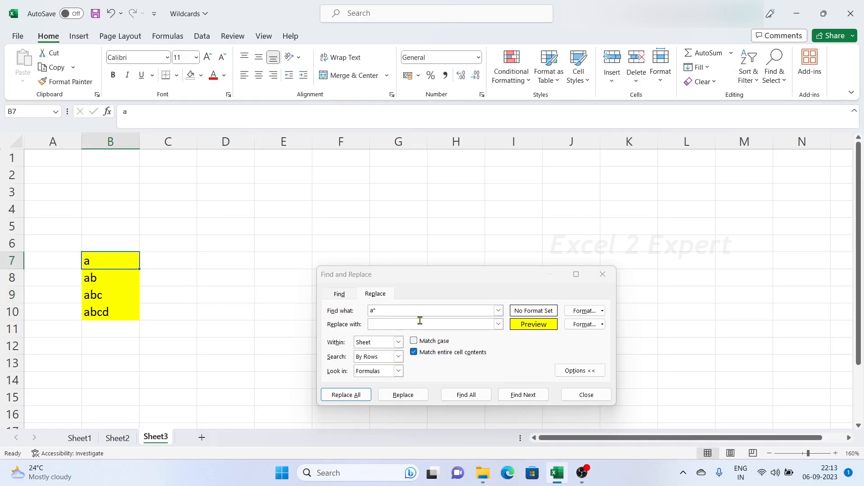
Set the search pattern in Find and Replace to b* and undo the yellow highlighting of the sample list
{"action": "left_click_drag", "start_coordinate": [425, 268], "coordinate": [395, 186]}
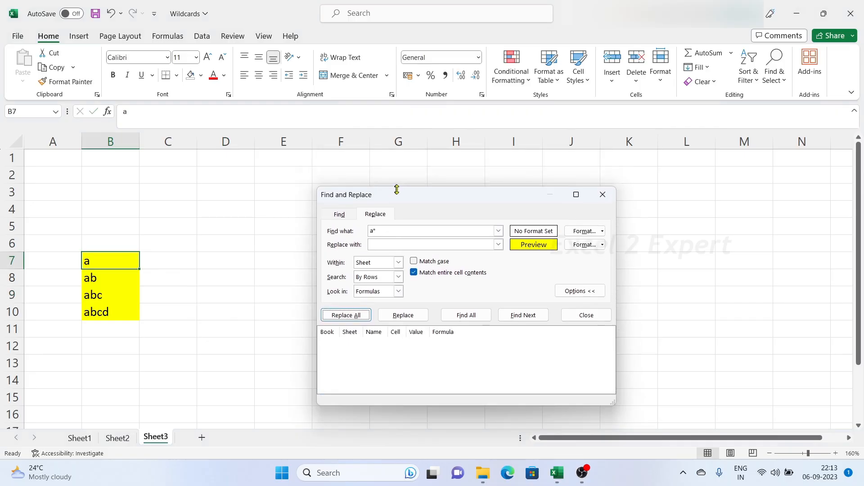
{"action": "left_click", "coordinate": [325, 234]}
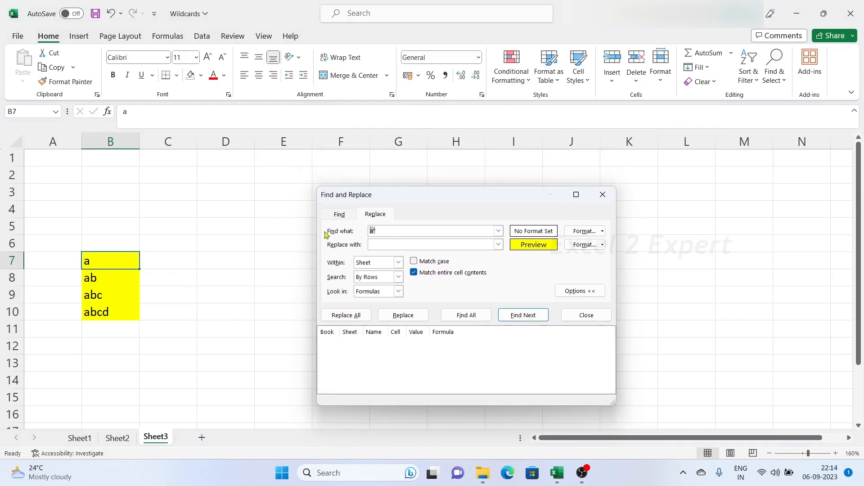
{"action": "type", "text": "b*"}
{"action": "key", "text": "Escape"}
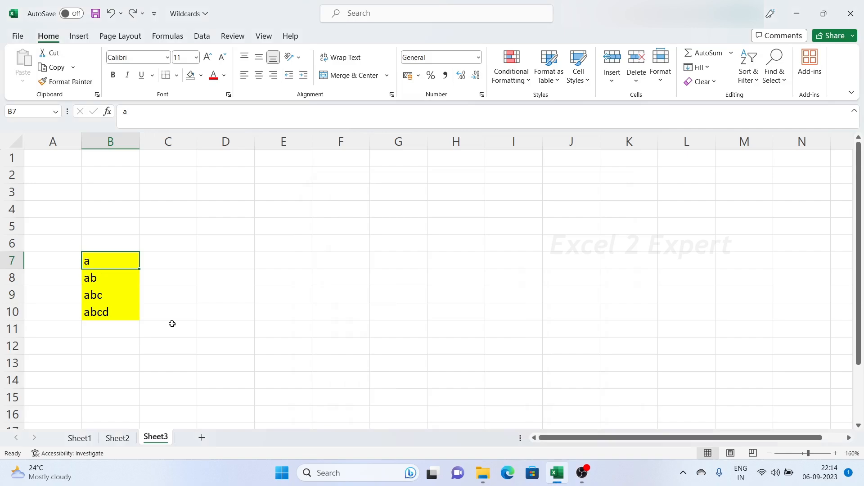
{"action": "key", "text": "ctrl+z"}
Try to apply the preset yellow fill to all cells matching b* with Replace All, twice
{"action": "key", "text": "ctrl+f"}
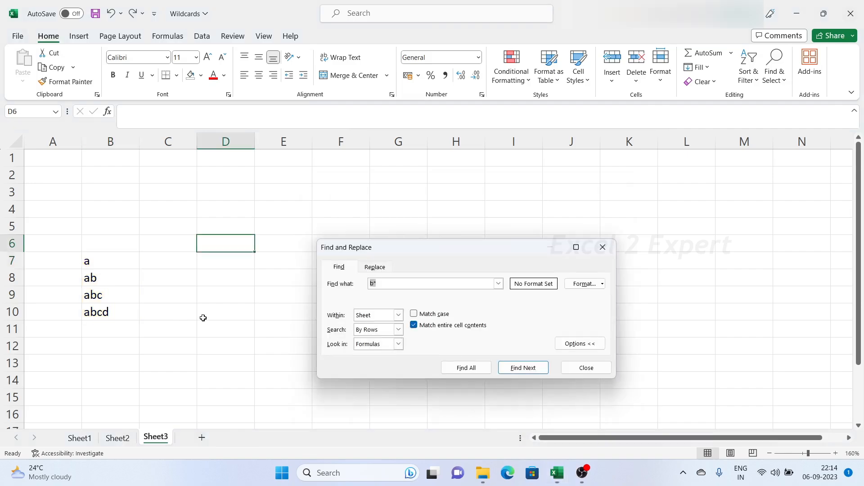
{"action": "left_click", "coordinate": [372, 267]}
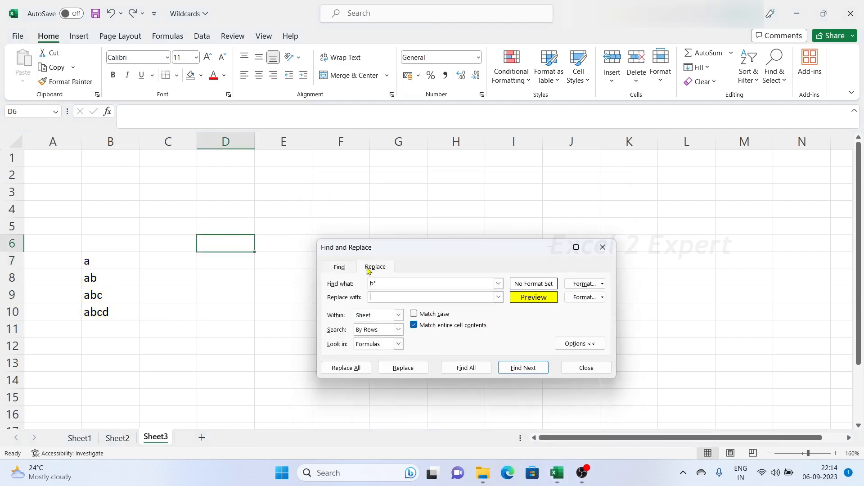
{"action": "left_click", "coordinate": [344, 370]}
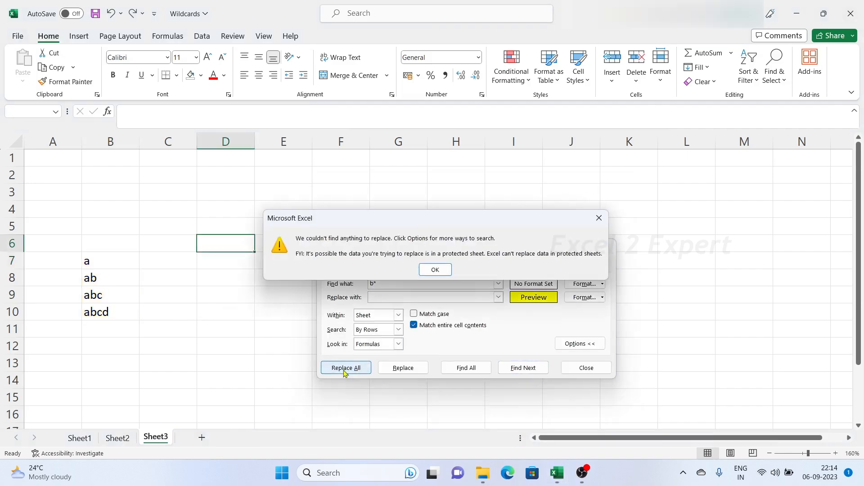
{"action": "left_click", "coordinate": [435, 270]}
{"action": "left_click", "coordinate": [386, 283]}
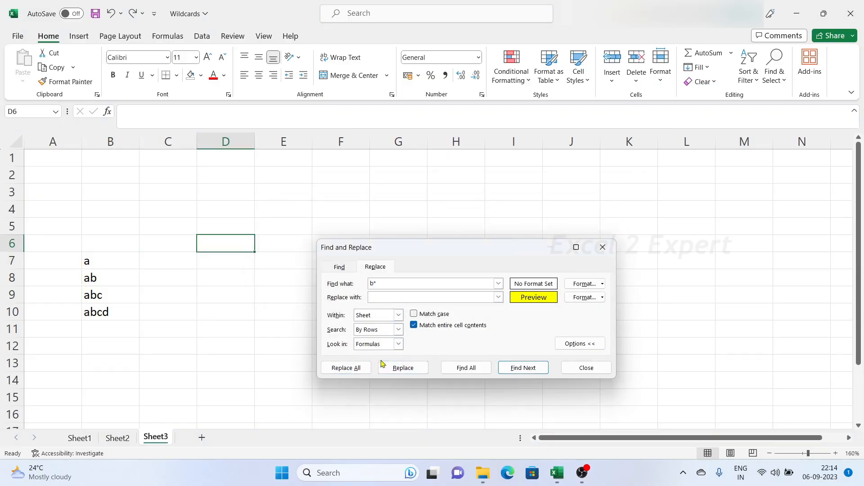
{"action": "left_click", "coordinate": [350, 374]}
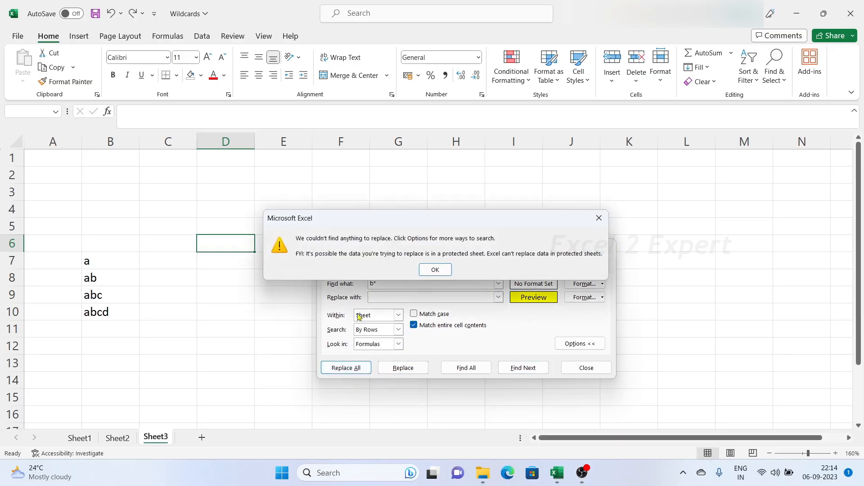
{"action": "left_click", "coordinate": [434, 270]}
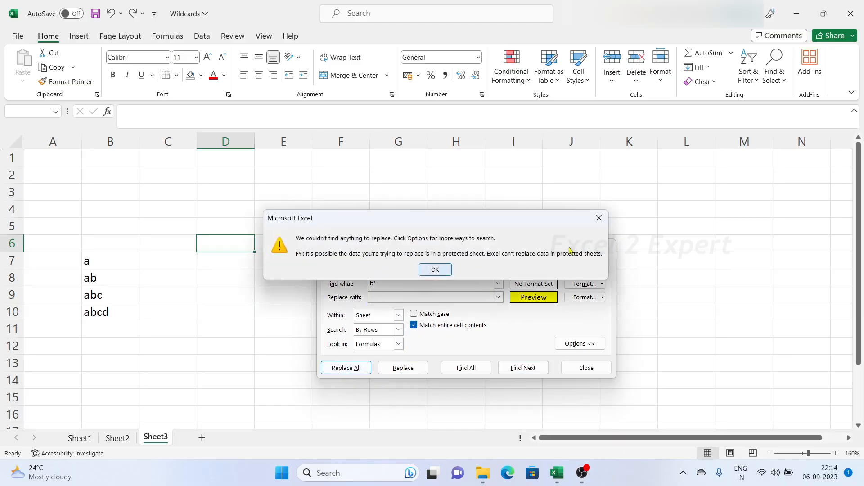
Change the search pattern to *b* and apply the preset yellow fill to all matching cells
{"action": "left_click", "coordinate": [375, 285]}
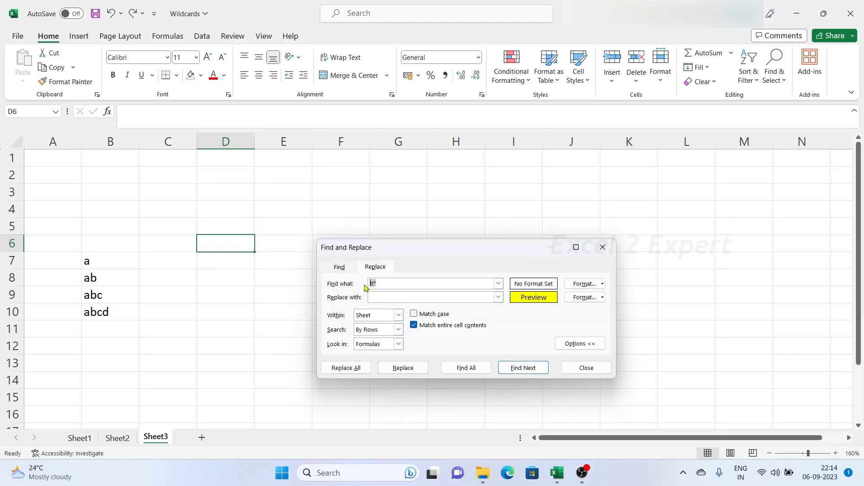
{"action": "type", "text": "*"}
{"action": "left_click", "coordinate": [352, 368]}
{"action": "left_click", "coordinate": [495, 223]}
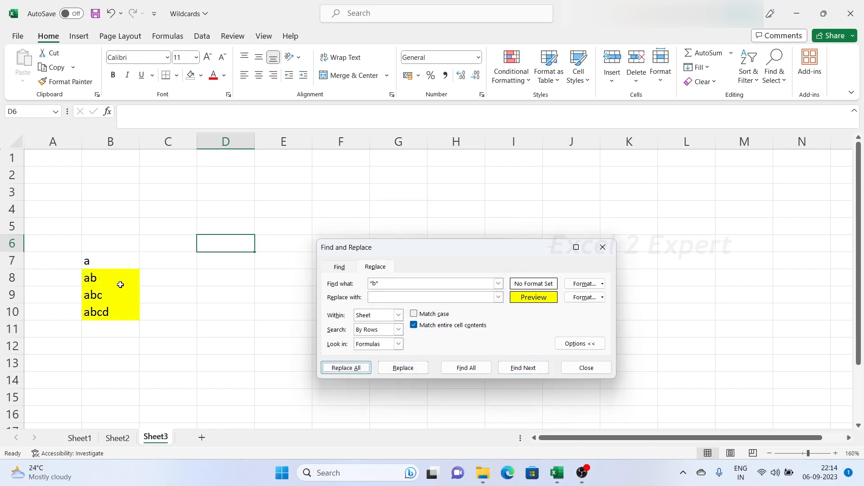
Examine the entries in B8:B10 against the search pattern *b*, and close Find and Replace
{"action": "left_click_drag", "start_coordinate": [102, 277], "coordinate": [105, 311]}
{"action": "left_click", "coordinate": [100, 281]}
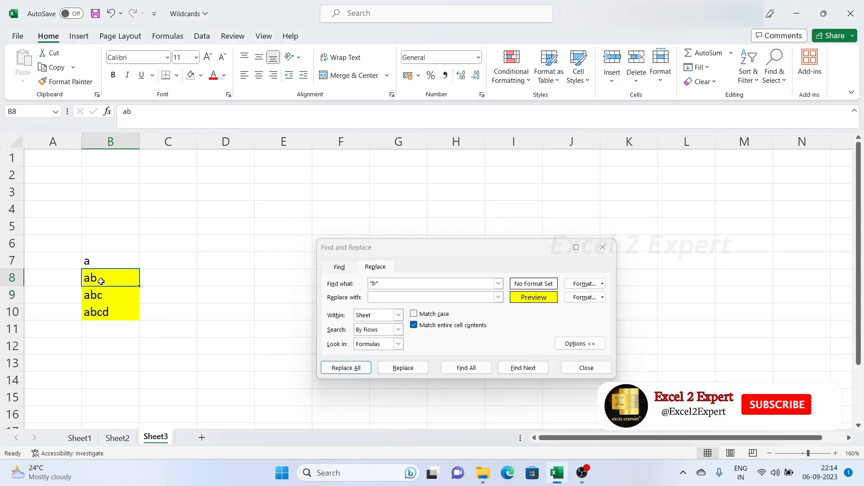
{"action": "double_click", "coordinate": [101, 281]}
{"action": "left_click_drag", "start_coordinate": [98, 280], "coordinate": [92, 280]}
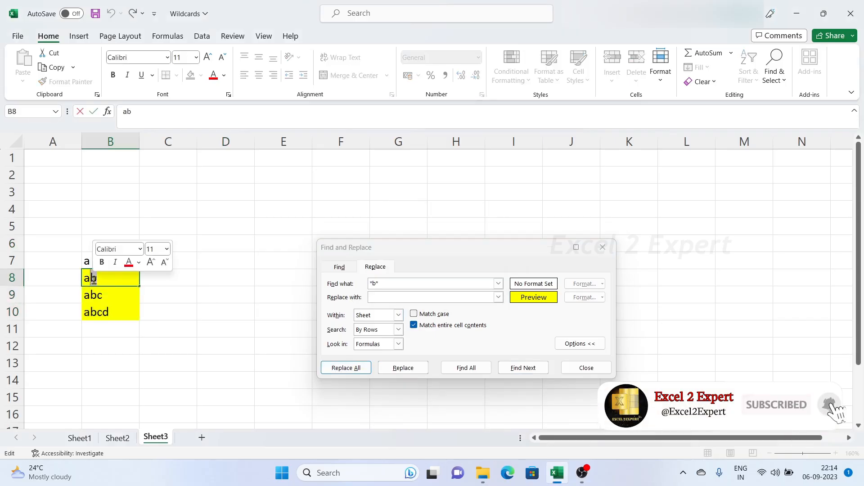
{"action": "left_click", "coordinate": [387, 282]}
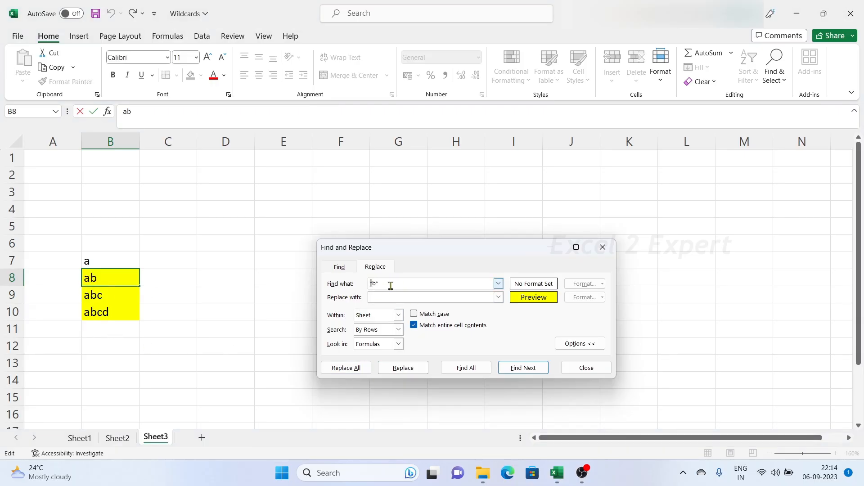
{"action": "left_click_drag", "start_coordinate": [390, 284], "coordinate": [369, 284]}
{"action": "key", "text": "Escape"}
{"action": "left_click", "coordinate": [290, 378]}
{"action": "left_click", "coordinate": [195, 300]}
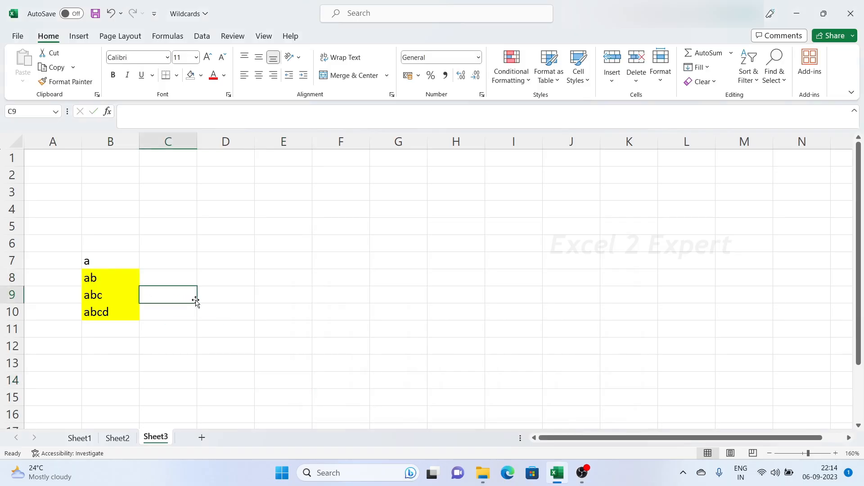
Undo the yellow highlighting of the sample list entries in B8:B10
{"action": "key", "text": "Up"}
{"action": "key", "text": "Left"}
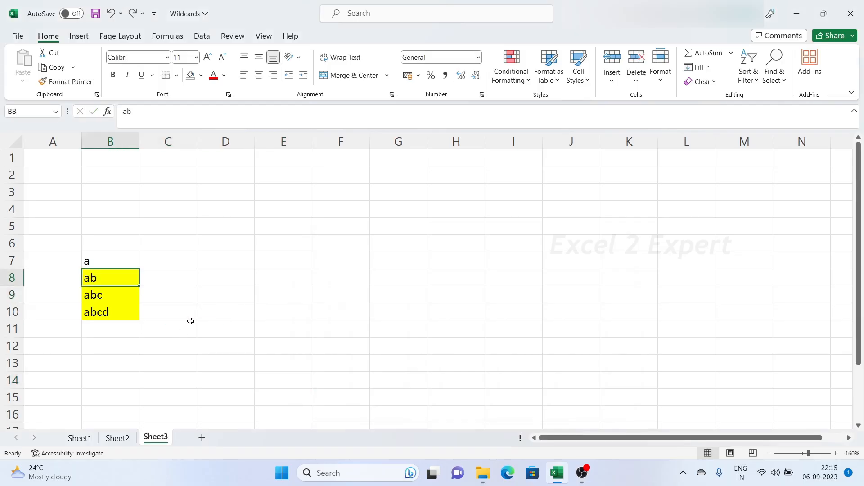
{"action": "key", "text": "ctrl+z"}
Set the search pattern in Find and Replace to *d and apply the preset yellow fill to all matching cells
{"action": "key", "text": "ctrl+f"}
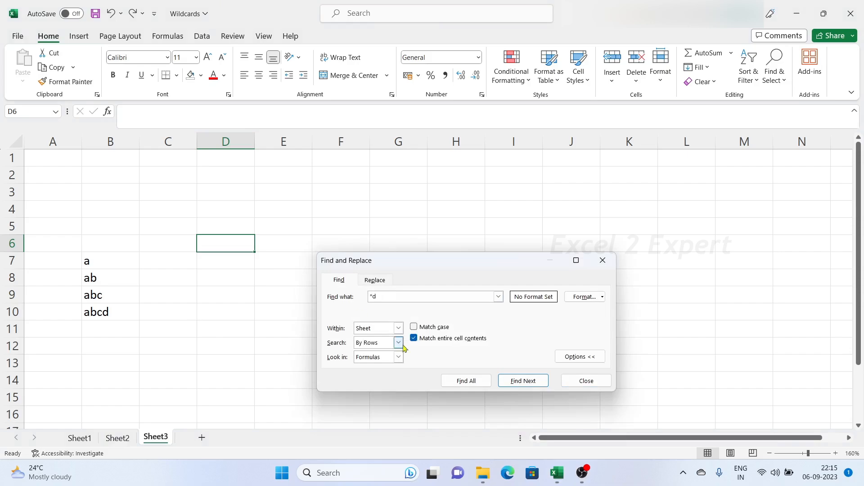
{"action": "left_click", "coordinate": [374, 280]}
{"action": "left_click", "coordinate": [353, 382]}
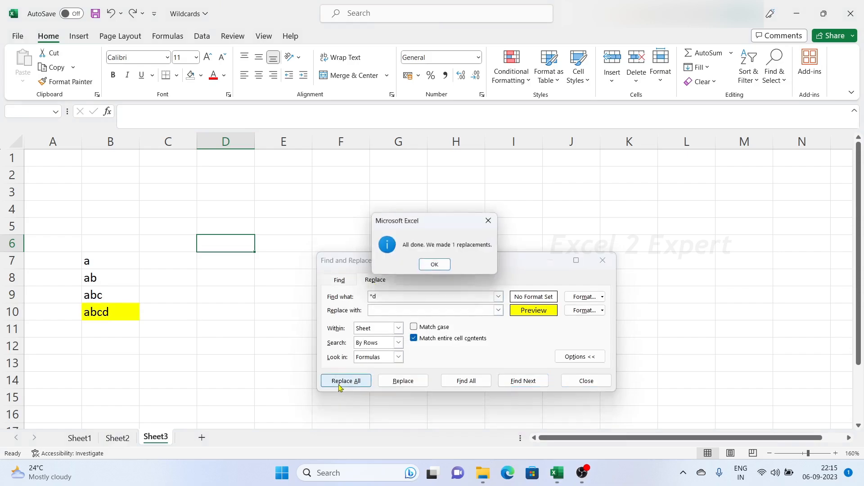
{"action": "left_click", "coordinate": [492, 220]}
Compare cell B10 with the search pattern *d, and undo its yellow fill after closing Find and Replace
{"action": "left_click", "coordinate": [89, 315]}
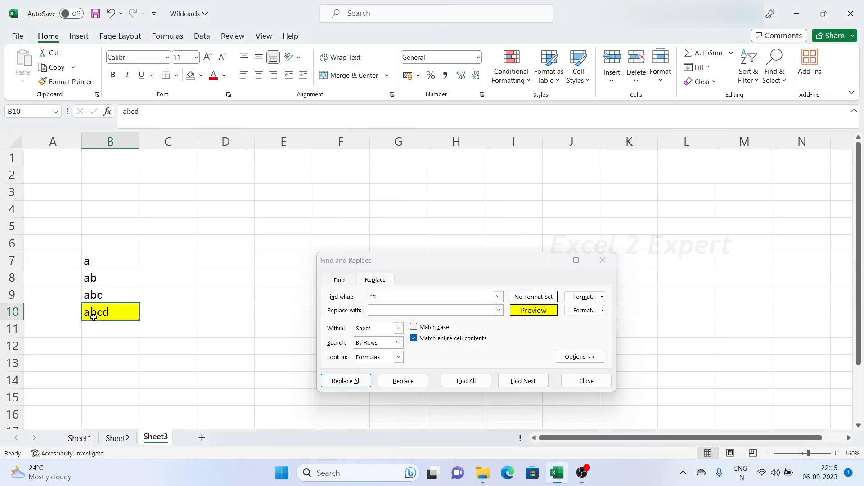
{"action": "left_click", "coordinate": [374, 297]}
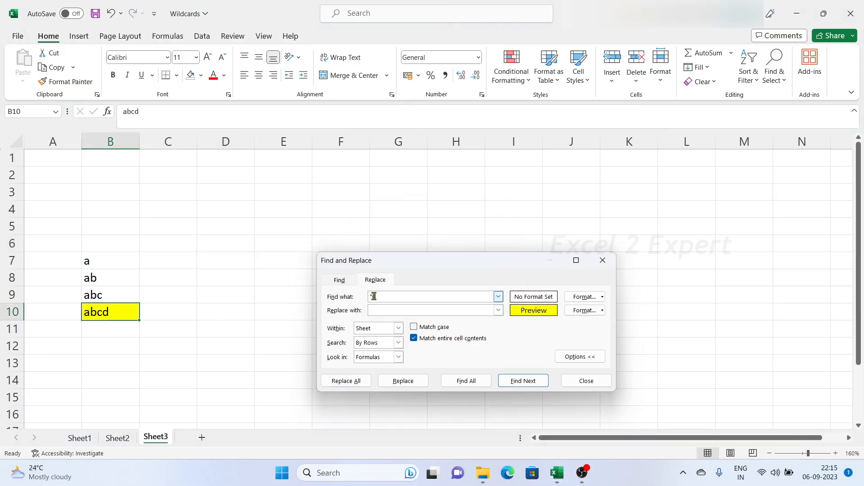
{"action": "left_click", "coordinate": [136, 314]}
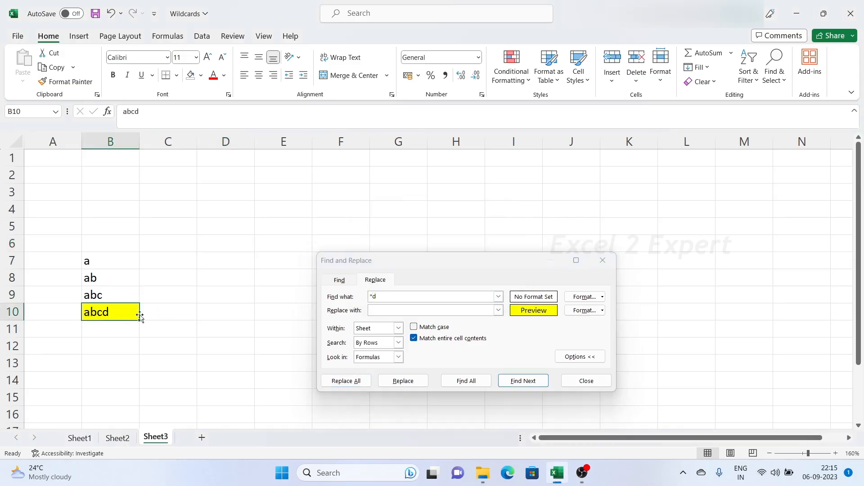
{"action": "left_click", "coordinate": [373, 296]}
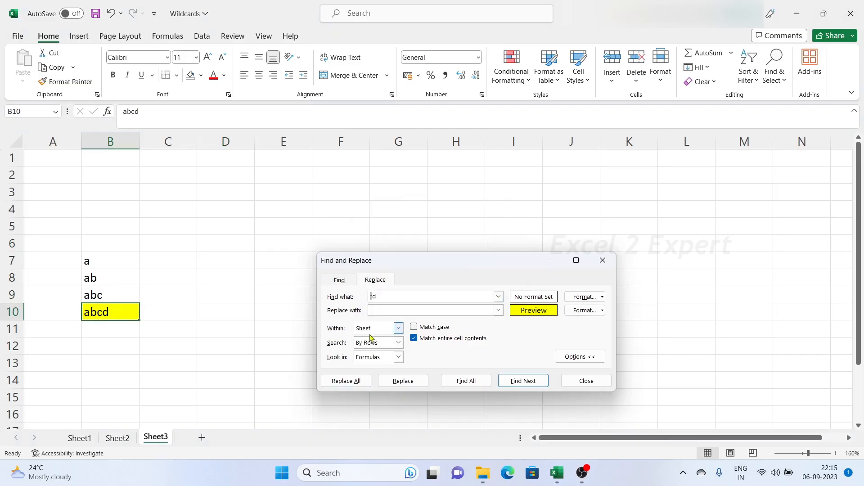
{"action": "left_click", "coordinate": [226, 345]}
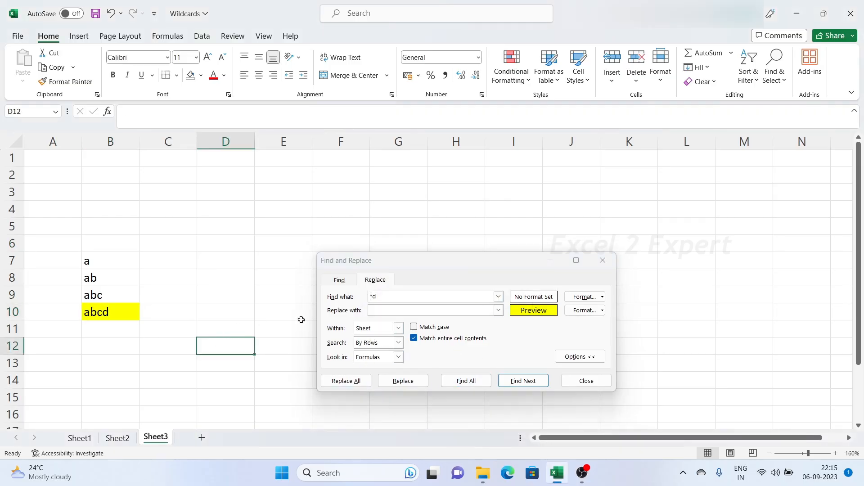
{"action": "left_click", "coordinate": [603, 261]}
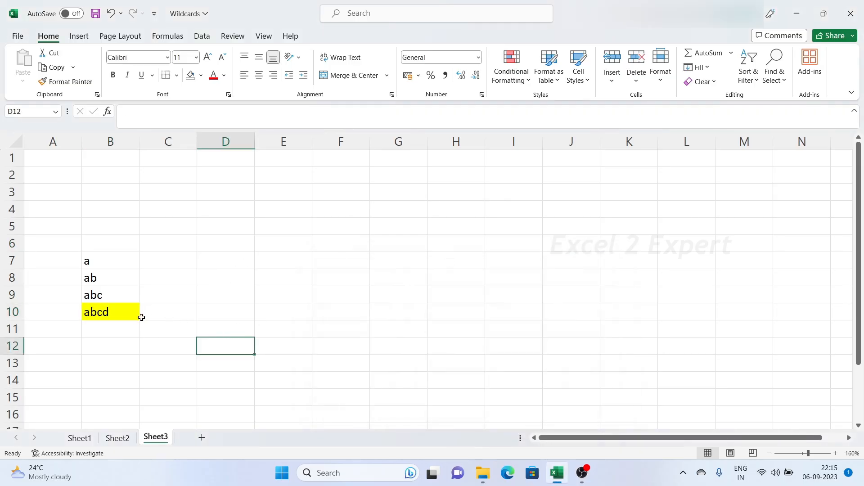
{"action": "key", "text": "ctrl+z"}
Enter the wildcard ? in cell B5 above the sample list
{"action": "left_click", "coordinate": [109, 220]}
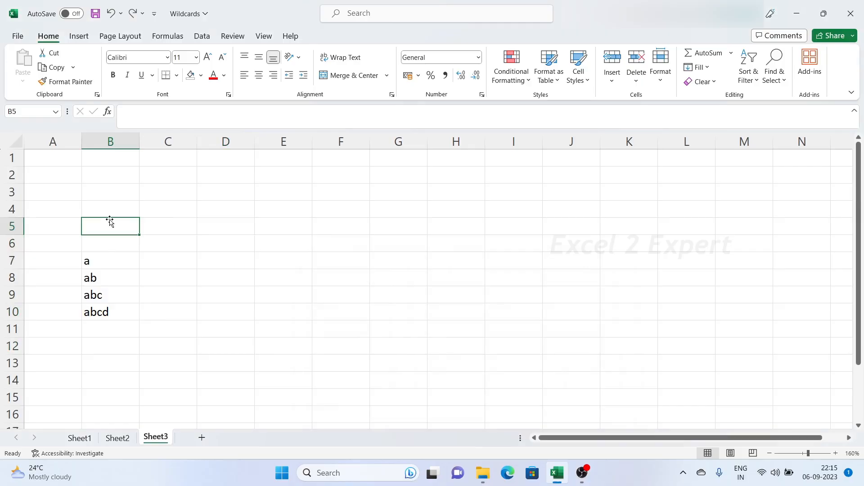
{"action": "type", "text": "?"}
{"action": "left_click", "coordinate": [271, 255]}
Compare the ? wildcard in B5 with the single-letter entry in B7
{"action": "left_click", "coordinate": [120, 225]}
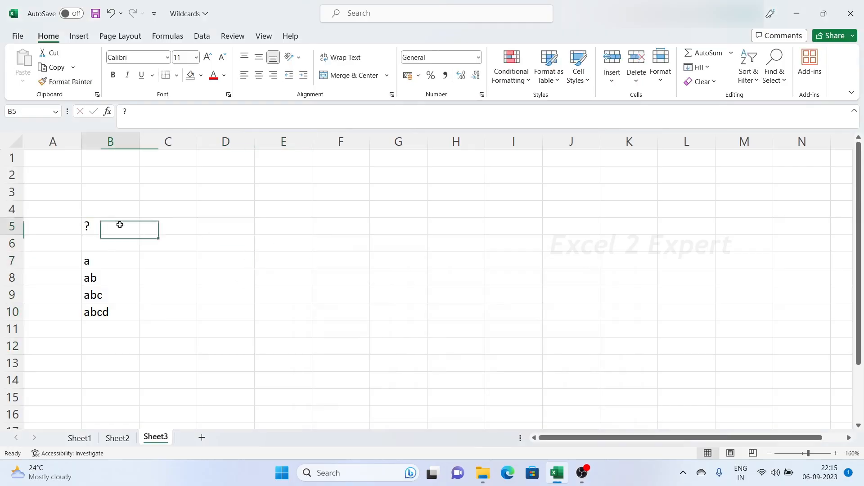
{"action": "left_click", "coordinate": [169, 270]}
{"action": "left_click", "coordinate": [101, 226]}
{"action": "left_click", "coordinate": [256, 268]}
{"action": "left_click", "coordinate": [99, 229]}
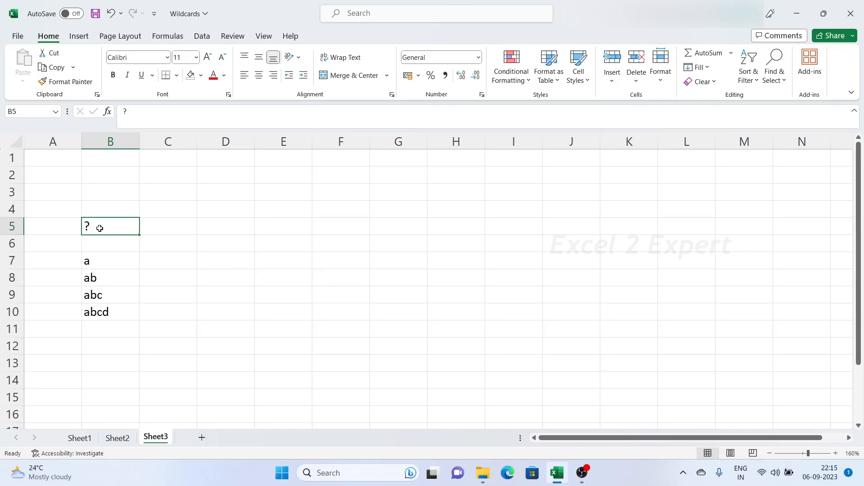
{"action": "left_click", "coordinate": [173, 292]}
{"action": "left_click", "coordinate": [94, 264]}
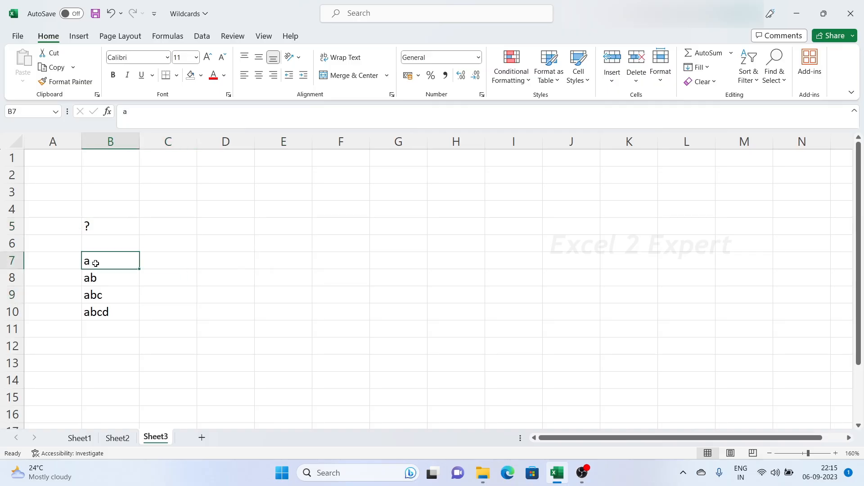
{"action": "left_click", "coordinate": [105, 226]}
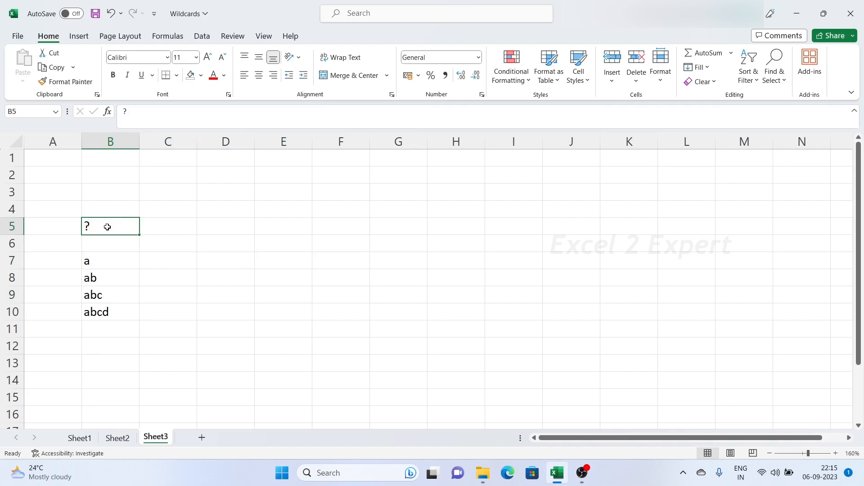
{"action": "left_click", "coordinate": [100, 259]}
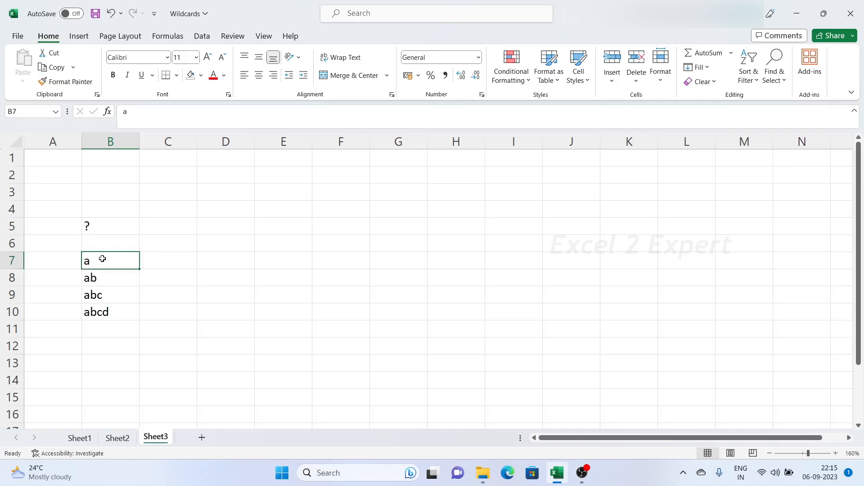
{"action": "double_click", "coordinate": [99, 223]}
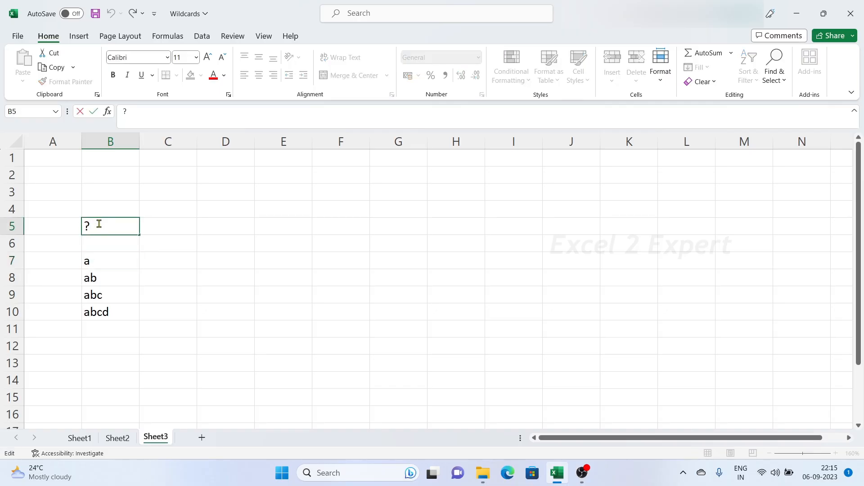
{"action": "type", "text": "?"}
{"action": "key", "text": "Escape"}
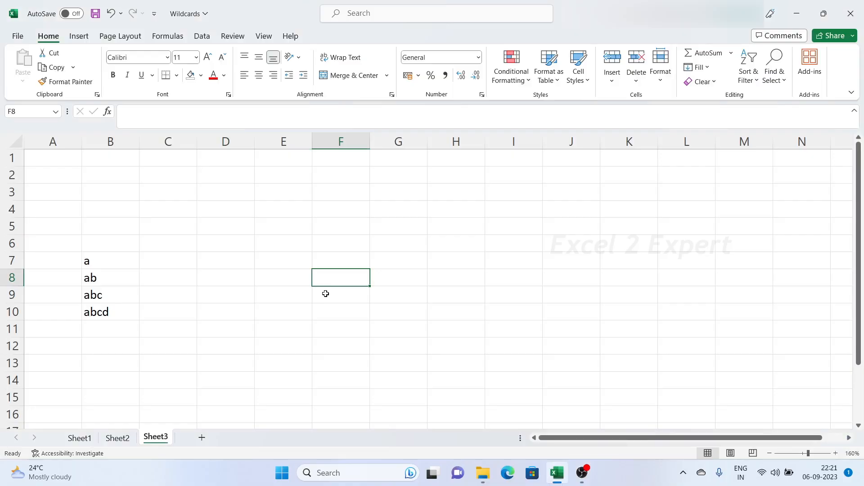
Apply the preset yellow fill to all cells matching the search pattern ? with Replace All, and undo it after closing the dialog
{"action": "left_click", "coordinate": [204, 257]}
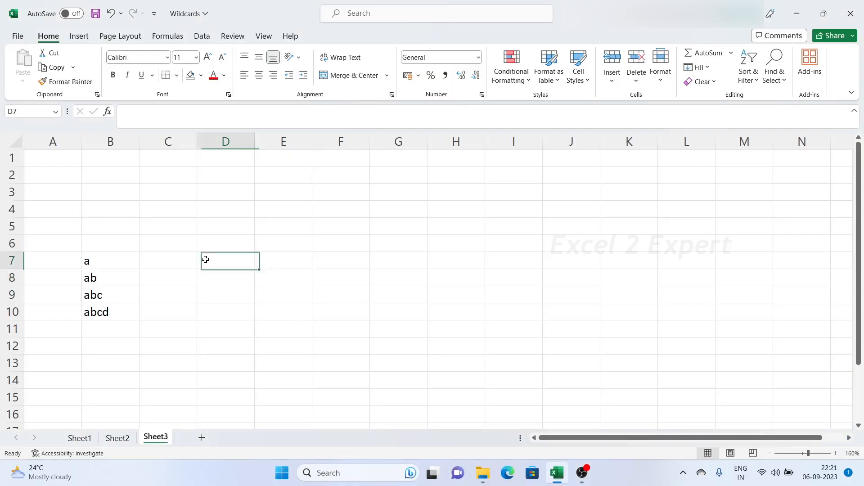
{"action": "left_click", "coordinate": [165, 281]}
{"action": "key", "text": "ctrl+f"}
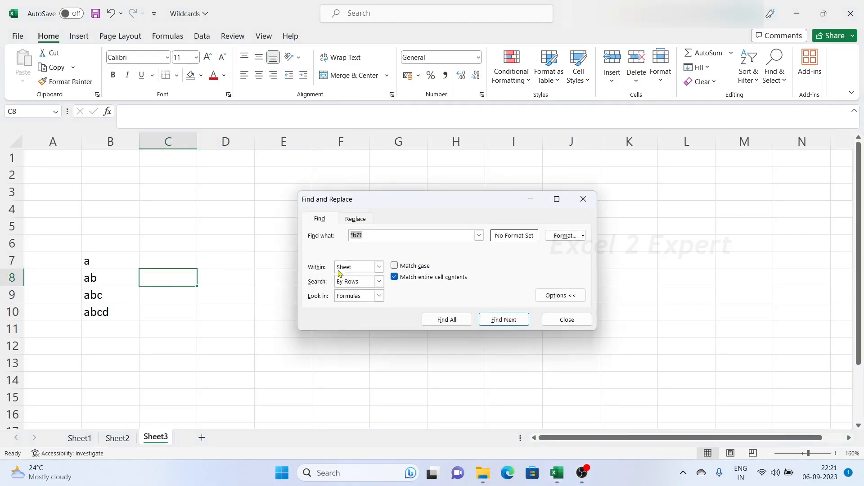
{"action": "type", "text": "?"}
{"action": "left_click", "coordinate": [348, 221]}
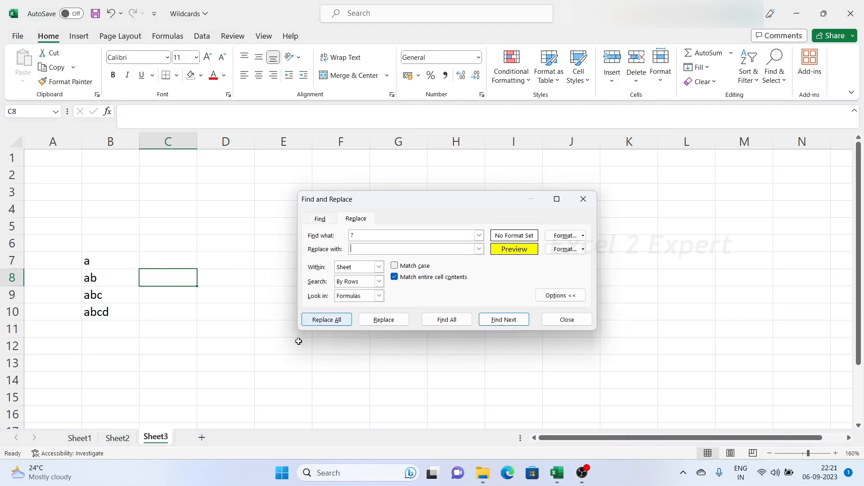
{"action": "left_click", "coordinate": [320, 321]}
{"action": "left_click", "coordinate": [436, 266]}
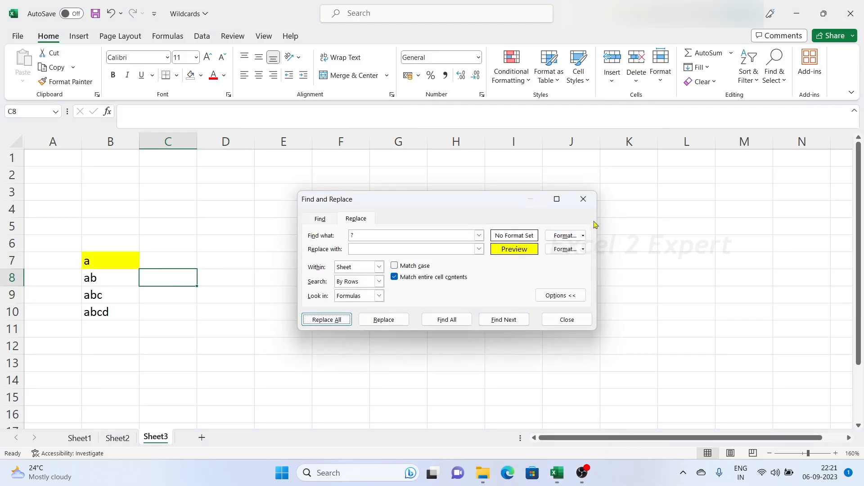
{"action": "left_click", "coordinate": [583, 199]}
{"action": "key", "text": "ctrl+z"}
Change the search pattern to ??, apply the preset yellow fill to all matching cells, and undo it after closing the dialog
{"action": "key", "text": "ctrl+f"}
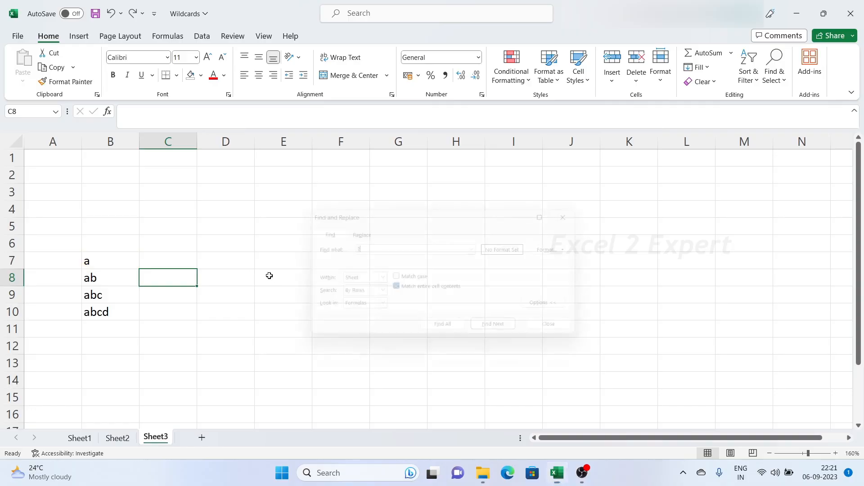
{"action": "left_click", "coordinate": [361, 252]}
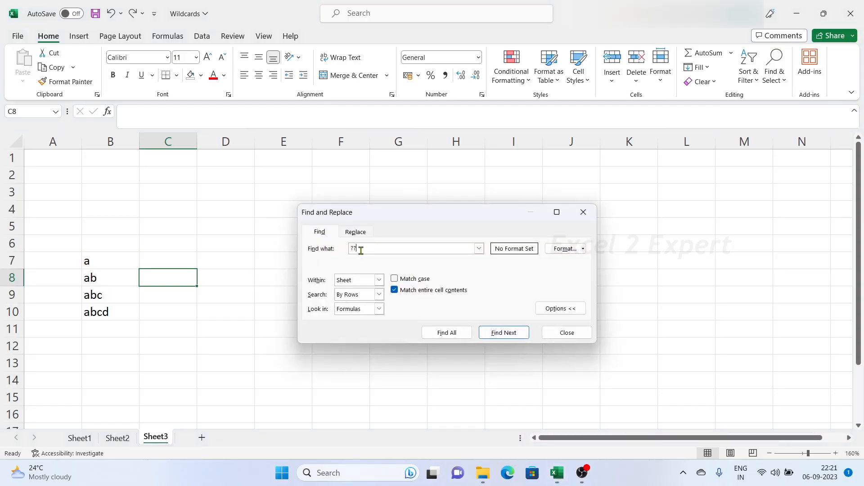
{"action": "type", "text": "?"}
{"action": "left_click", "coordinate": [360, 233]}
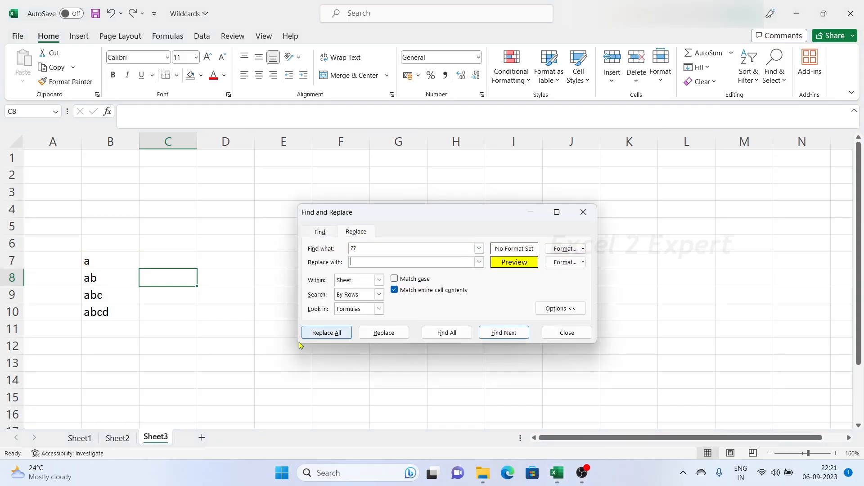
{"action": "left_click", "coordinate": [325, 337]}
{"action": "left_click", "coordinate": [445, 268]}
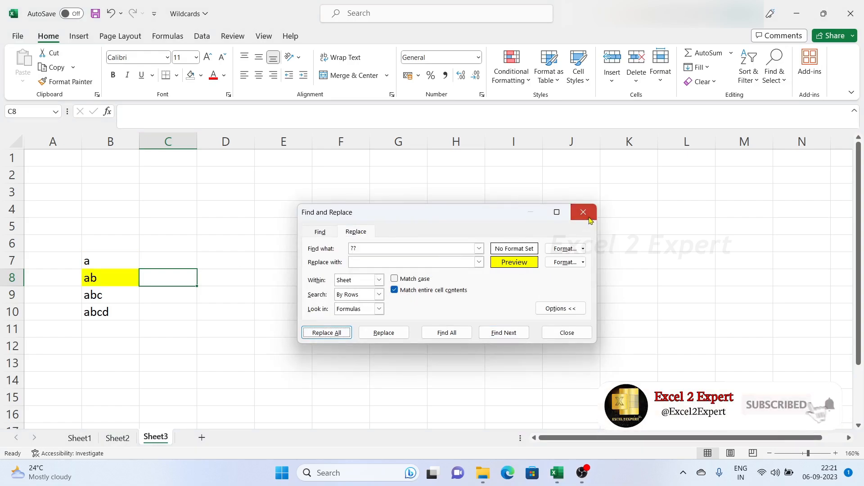
{"action": "left_click", "coordinate": [588, 218]}
{"action": "key", "text": "ctrl+z"}
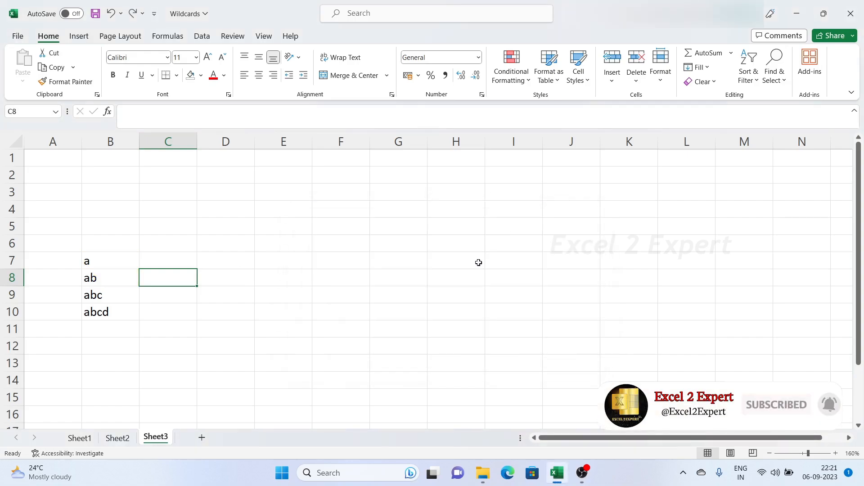
Try to apply the preset yellow fill to all cells matching b? with Replace All, and close Find and Replace
{"action": "key", "text": "ctrl+f"}
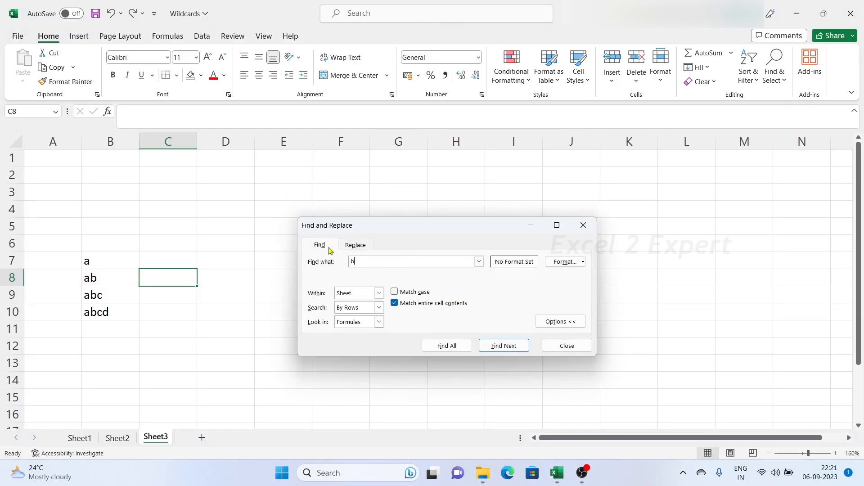
{"action": "type", "text": "b?"}
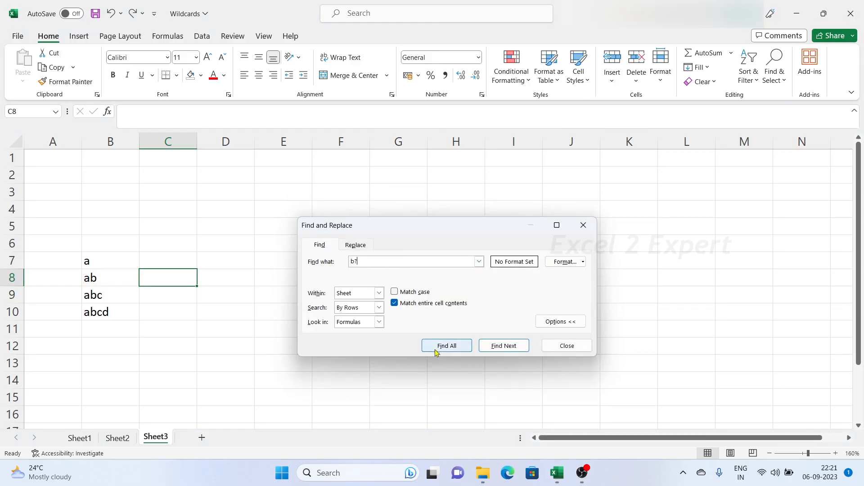
{"action": "left_click", "coordinate": [355, 246]}
{"action": "left_click", "coordinate": [329, 347]}
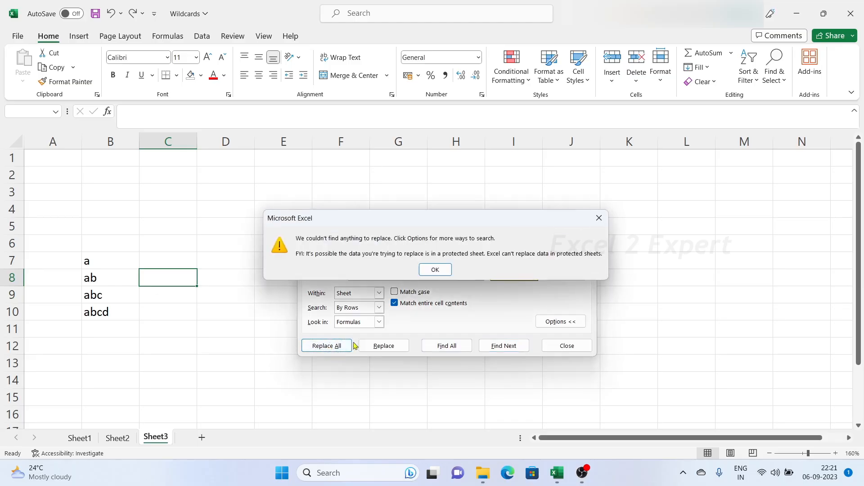
{"action": "left_click", "coordinate": [433, 272]}
{"action": "left_click", "coordinate": [588, 228]}
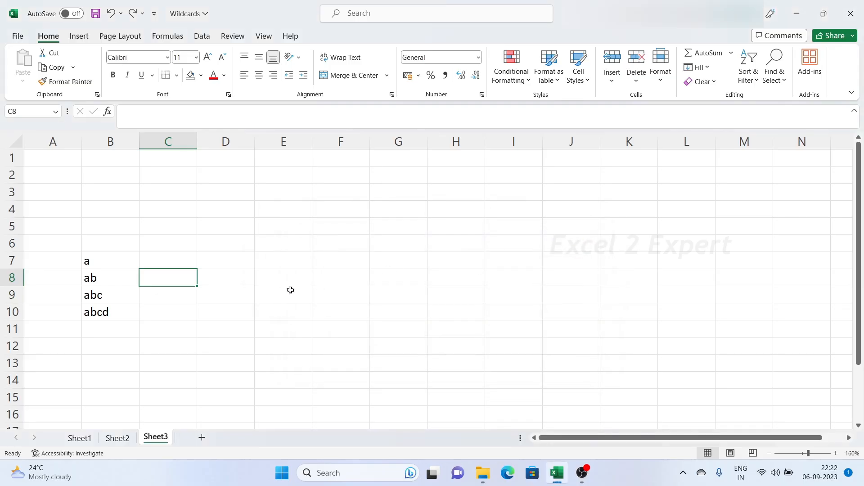
Examine the entries in B7:B10 against the search pattern b?, and close Find and Replace
{"action": "key", "text": "ctrl+f"}
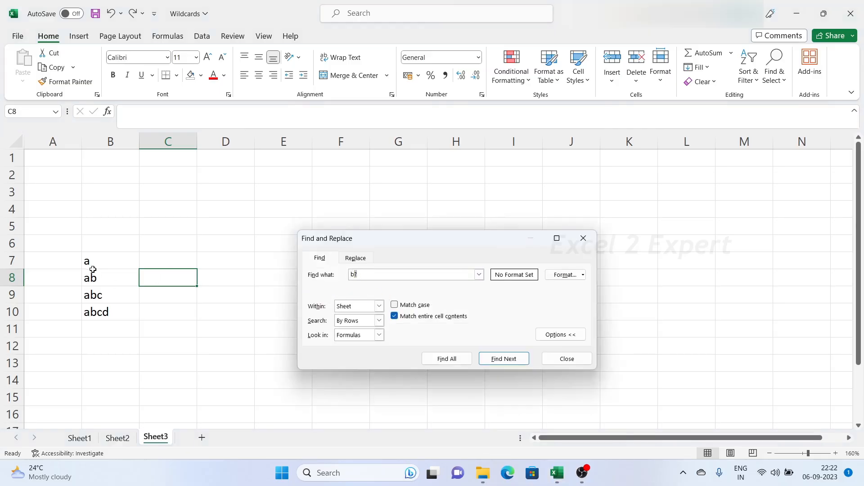
{"action": "left_click_drag", "start_coordinate": [93, 264], "coordinate": [92, 311]}
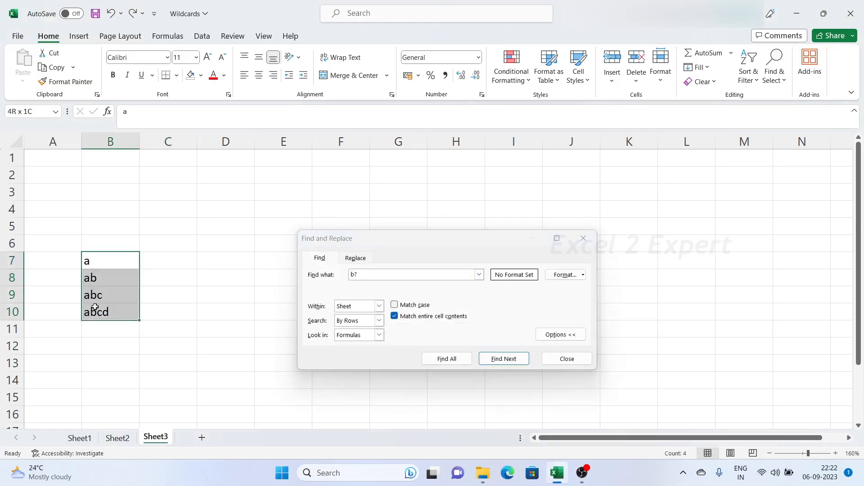
{"action": "left_click", "coordinate": [368, 278]}
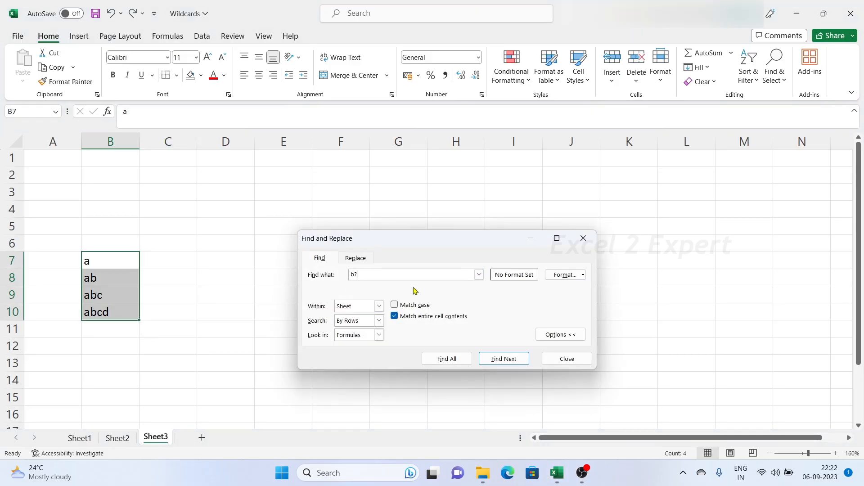
{"action": "key", "text": "Escape"}
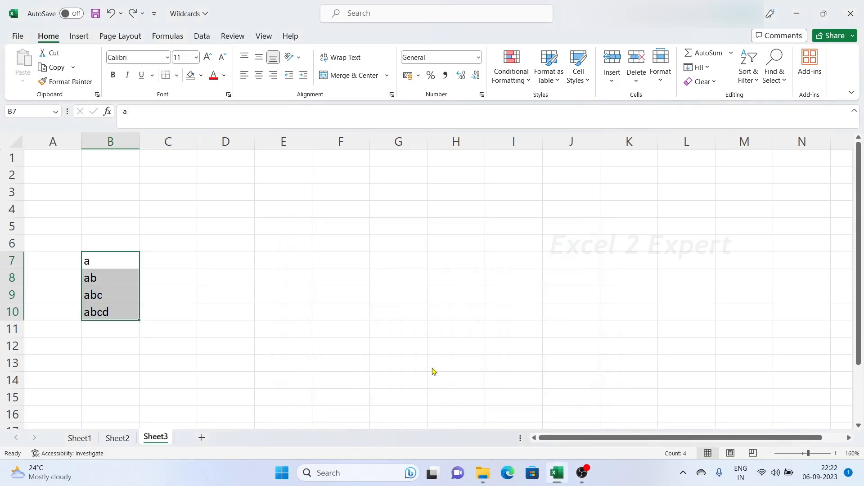
Set the search pattern to *b? and apply the preset yellow fill to all matching cells with Replace All
{"action": "key", "text": "ctrl+f"}
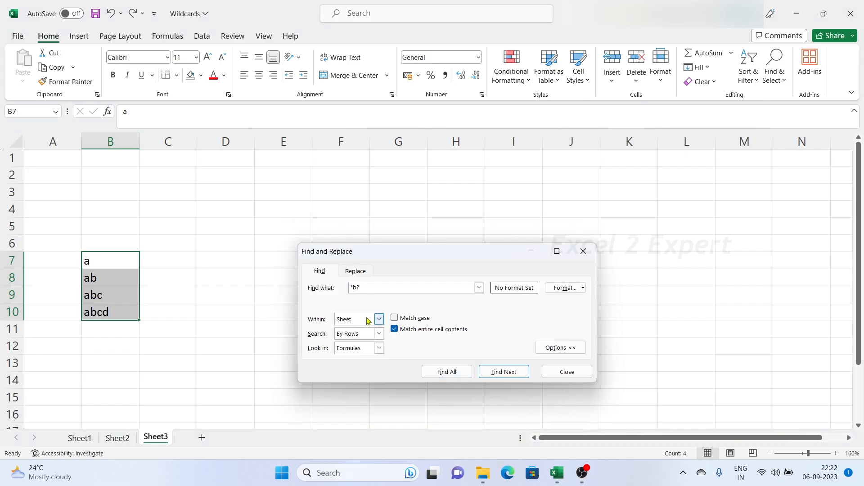
{"action": "left_click", "coordinate": [355, 271]}
{"action": "left_click", "coordinate": [325, 371]}
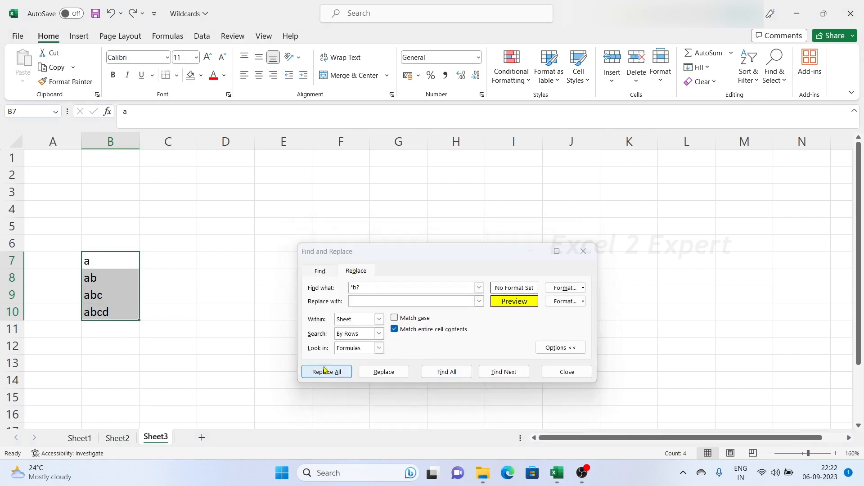
{"action": "left_click", "coordinate": [493, 225]}
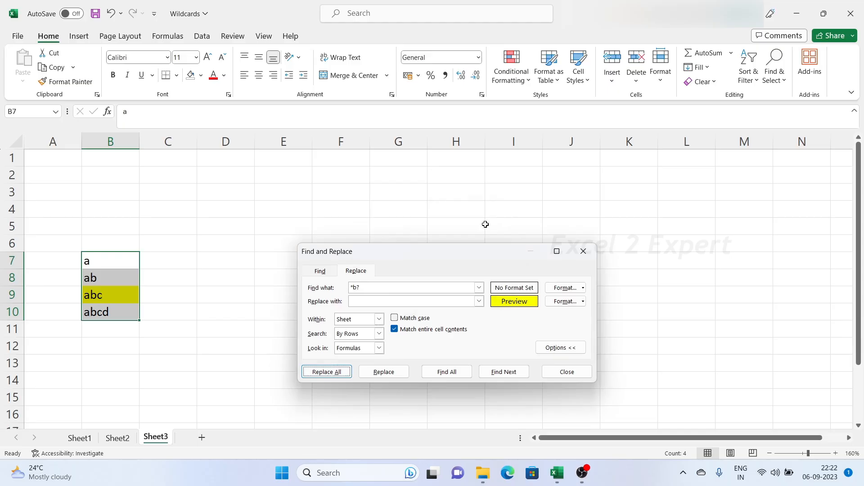
Compare the entry in B9 with each character of the search pattern *b?
{"action": "left_click", "coordinate": [350, 287]}
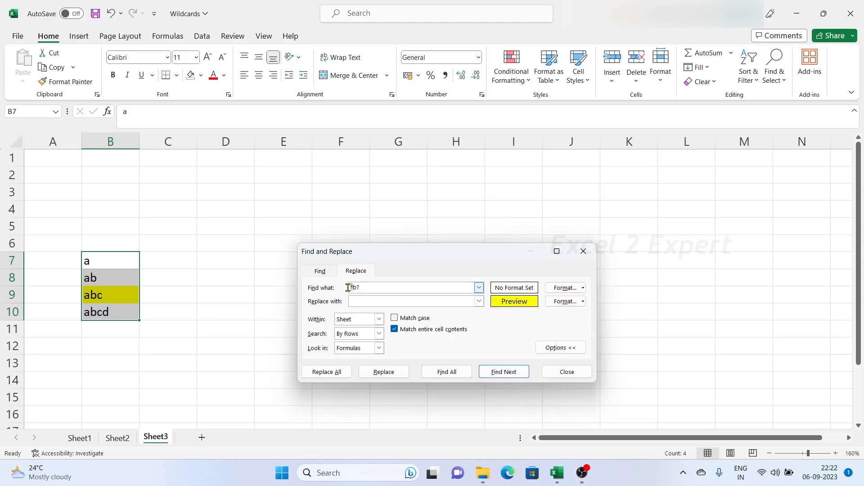
{"action": "left_click", "coordinate": [109, 297]}
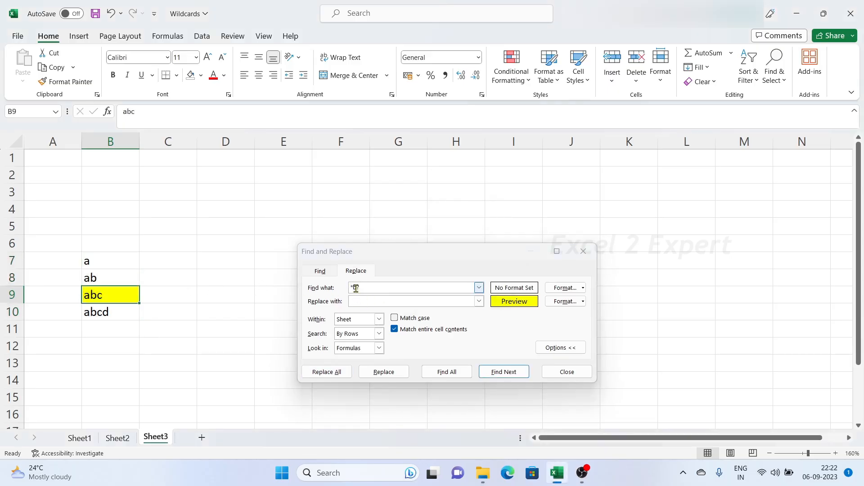
{"action": "left_click", "coordinate": [355, 288]}
{"action": "type", "text": "b"}
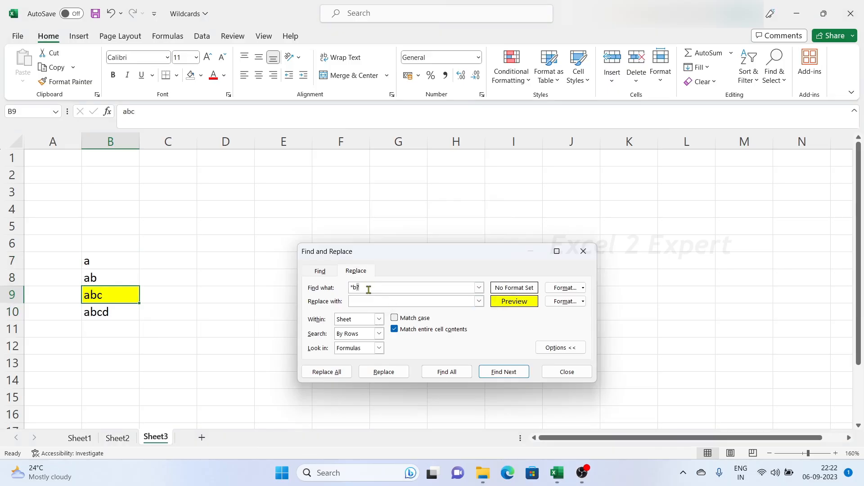
{"action": "left_click", "coordinate": [91, 294]}
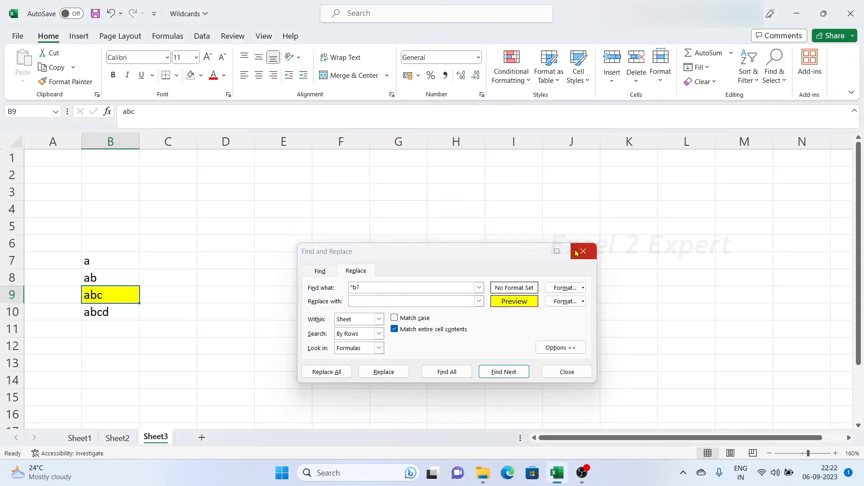
Extend the search pattern to *b??, and undo the last yellow fill after closing the dialog
{"action": "left_click", "coordinate": [356, 288]}
{"action": "left_click", "coordinate": [371, 286]}
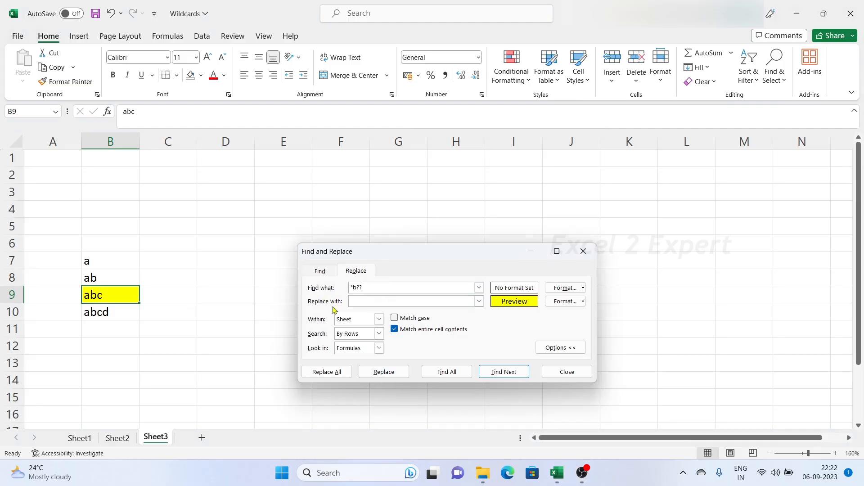
{"action": "key", "text": "Escape"}
{"action": "key", "text": "ctrl+z"}
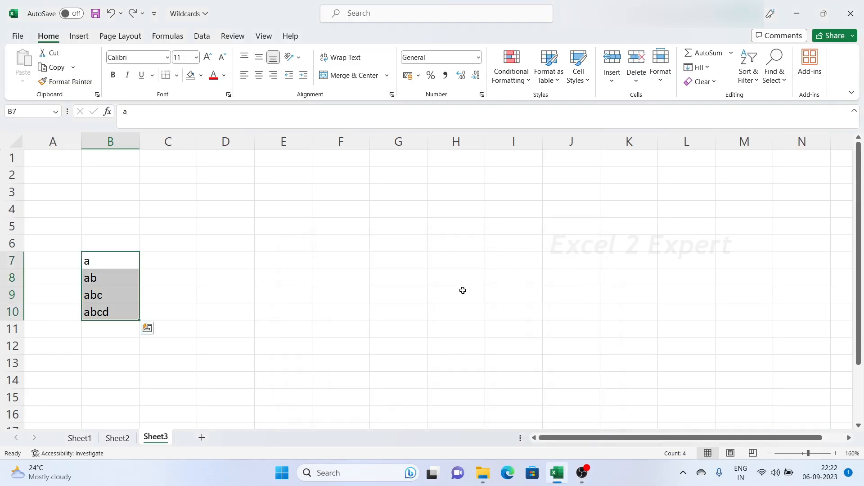
Apply the preset yellow fill to all cells matching *b?? with Replace All
{"action": "key", "text": "ctrl+h"}
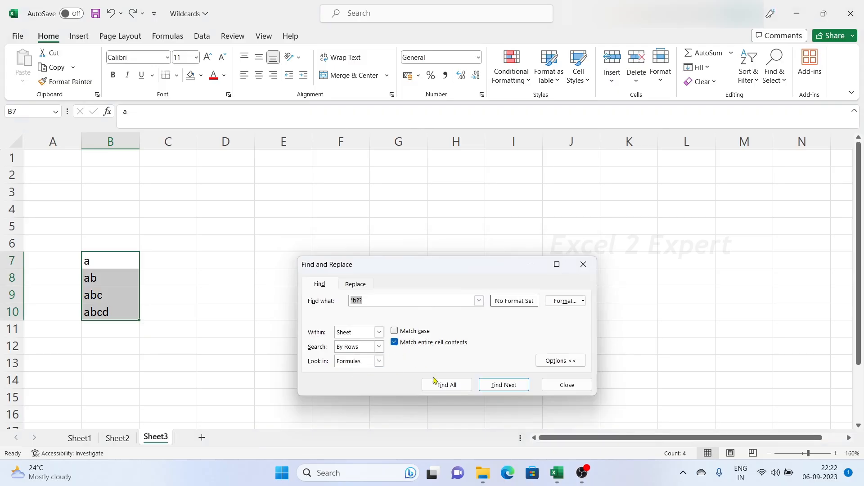
{"action": "left_click", "coordinate": [357, 313]}
{"action": "left_click", "coordinate": [331, 386]}
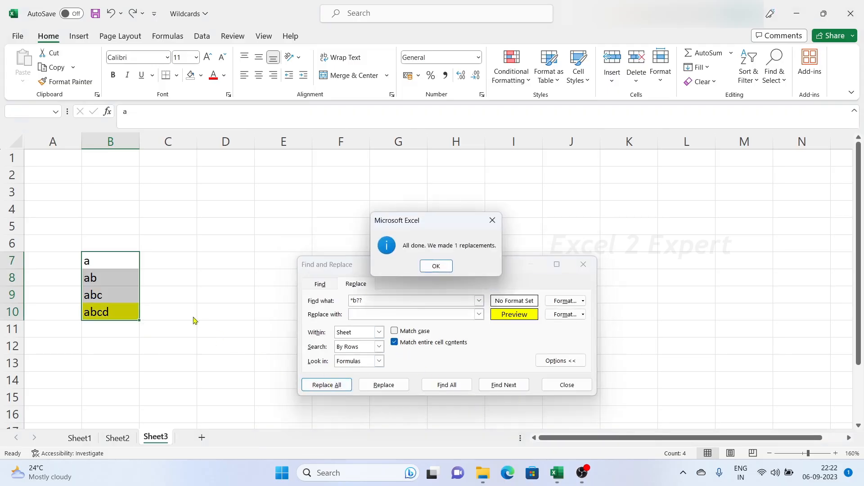
{"action": "left_click", "coordinate": [499, 220]}
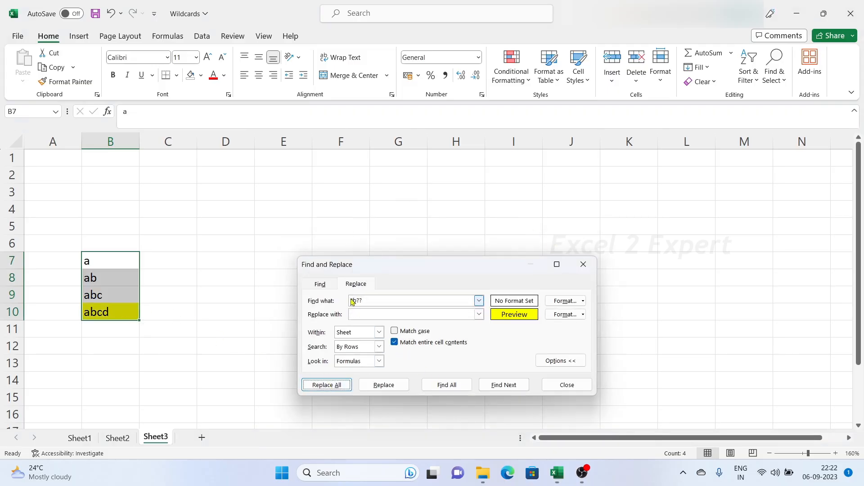
Compare the entry in B10 with each character of the search pattern *b??, and close Find and Replace
{"action": "left_click", "coordinate": [353, 301]}
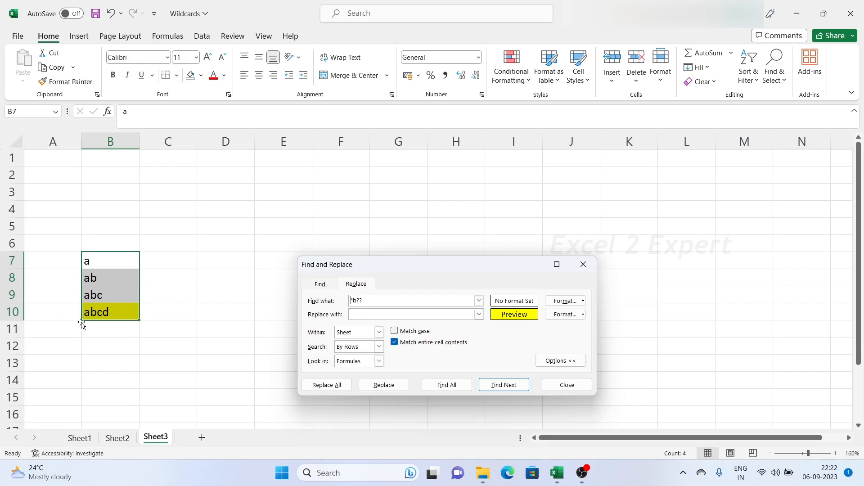
{"action": "left_click_drag", "start_coordinate": [363, 301], "coordinate": [356, 300]}
{"action": "left_click", "coordinate": [106, 312]}
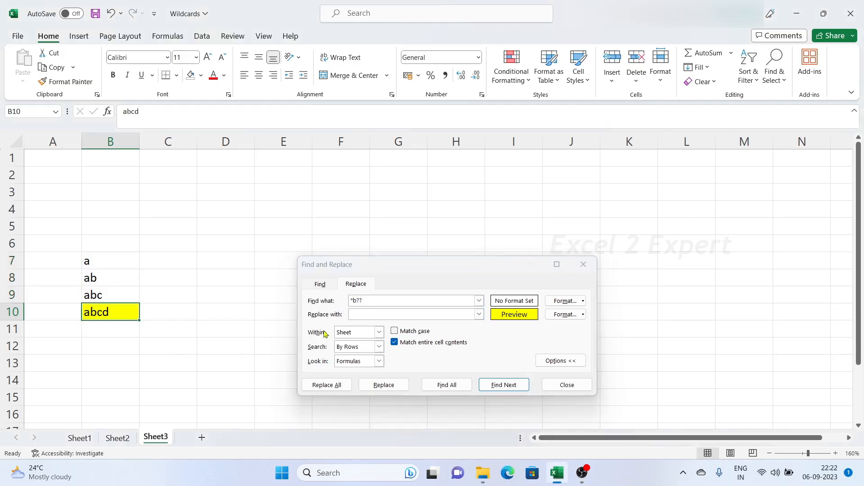
{"action": "left_click", "coordinate": [193, 347]}
{"action": "left_click", "coordinate": [90, 311]}
{"action": "left_click", "coordinate": [187, 326]}
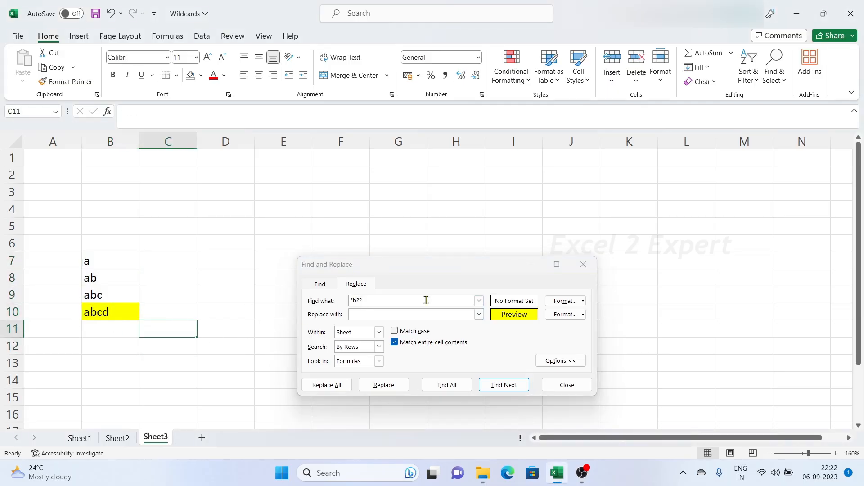
{"action": "left_click", "coordinate": [583, 265]}
{"action": "left_click", "coordinate": [202, 226]}
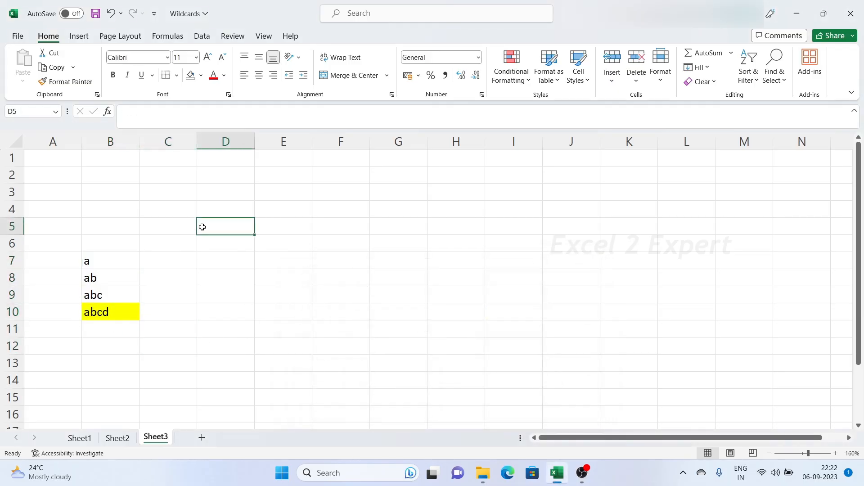
{"action": "left_click", "coordinate": [329, 290]}
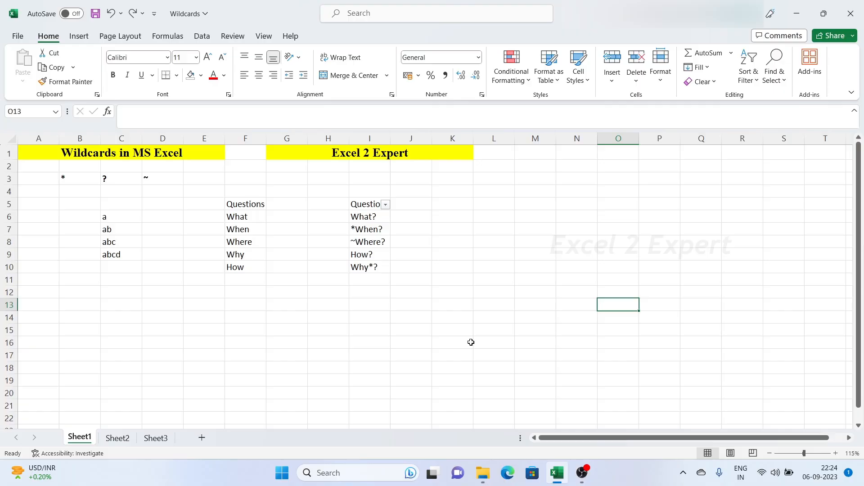
Apply a filter to the Questions list in F5:F10 on Sheet1 and search its filter values for wh?
{"action": "left_click_drag", "start_coordinate": [244, 207], "coordinate": [250, 269]}
{"action": "key", "text": "ctrl+shift+l"}
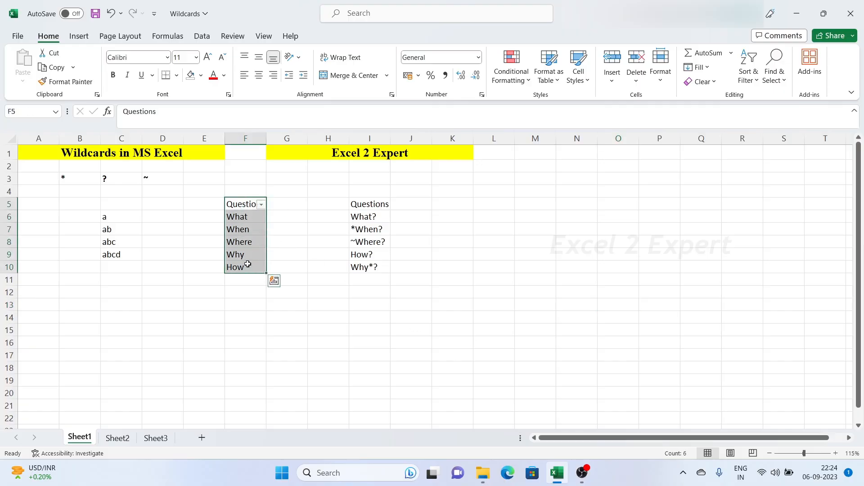
{"action": "left_click", "coordinate": [261, 204]}
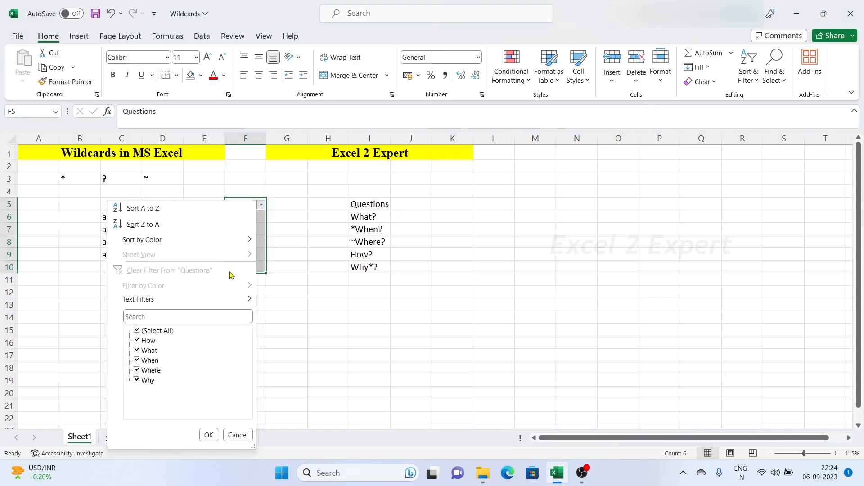
{"action": "left_click", "coordinate": [171, 318]}
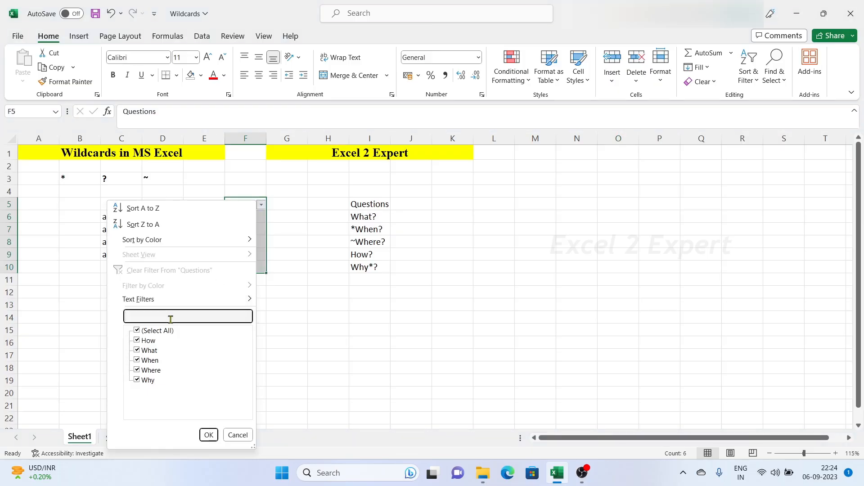
{"action": "type", "text": "wh"}
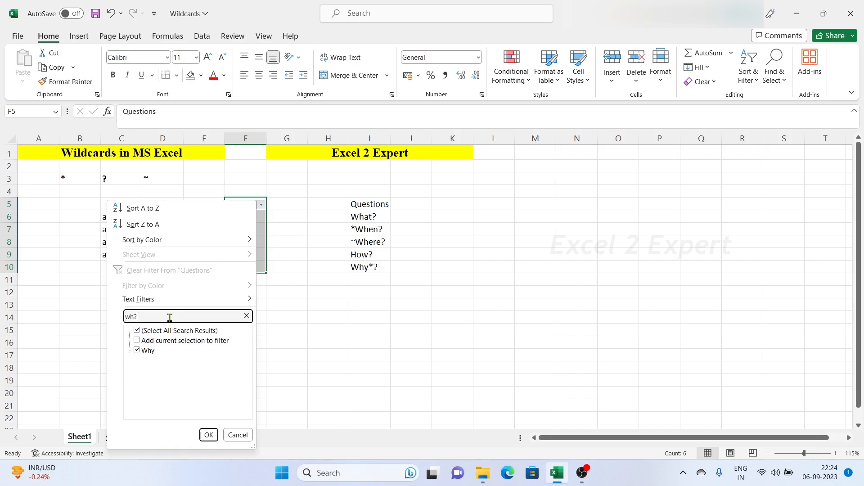
Search the Questions filter values for wh* and for *at, and close the filter without applying it
{"action": "left_click_drag", "start_coordinate": [143, 317], "coordinate": [134, 317]}
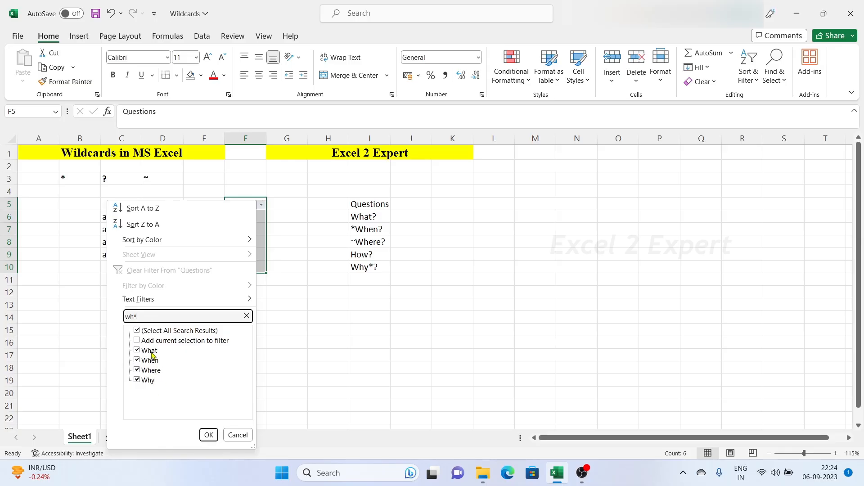
{"action": "left_click_drag", "start_coordinate": [135, 316], "coordinate": [127, 316]}
{"action": "left_click", "coordinate": [151, 317]}
{"action": "left_click_drag", "start_coordinate": [136, 316], "coordinate": [126, 316]}
{"action": "type", "text": "*at"}
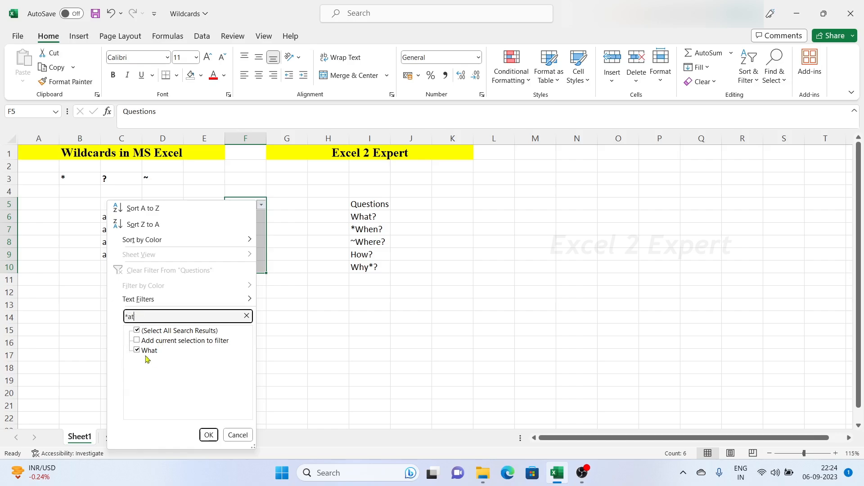
{"action": "left_click", "coordinate": [238, 435]}
{"action": "left_click", "coordinate": [329, 330]}
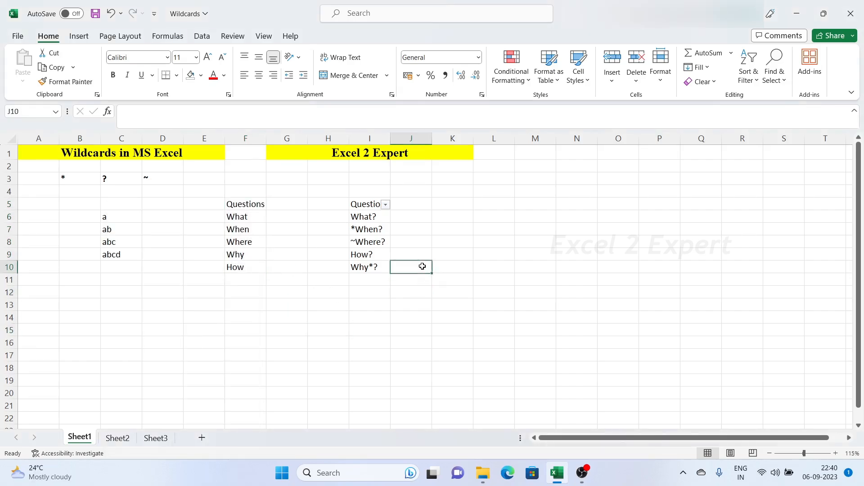
Examine the question mark at the end of the entry in I6 without editing the cell
{"action": "left_click", "coordinate": [377, 218]}
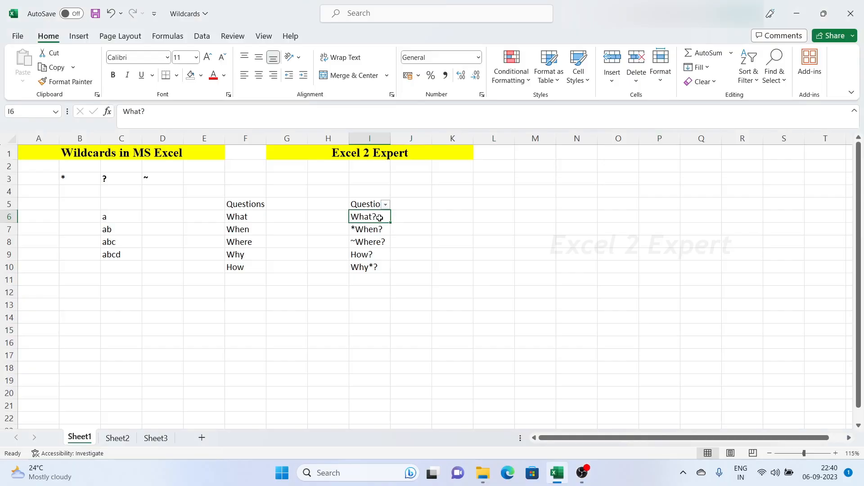
{"action": "left_click", "coordinate": [409, 228]}
{"action": "double_click", "coordinate": [369, 218]}
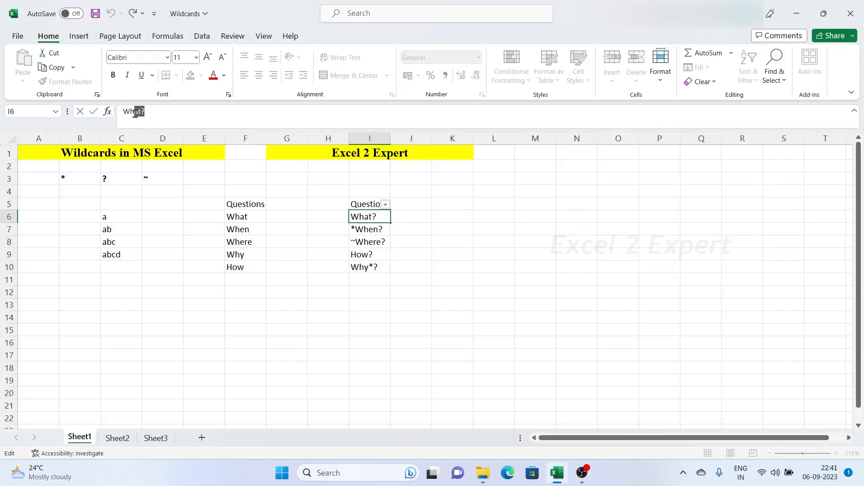
{"action": "left_click_drag", "start_coordinate": [145, 112], "coordinate": [141, 113]}
{"action": "key", "text": "Escape"}
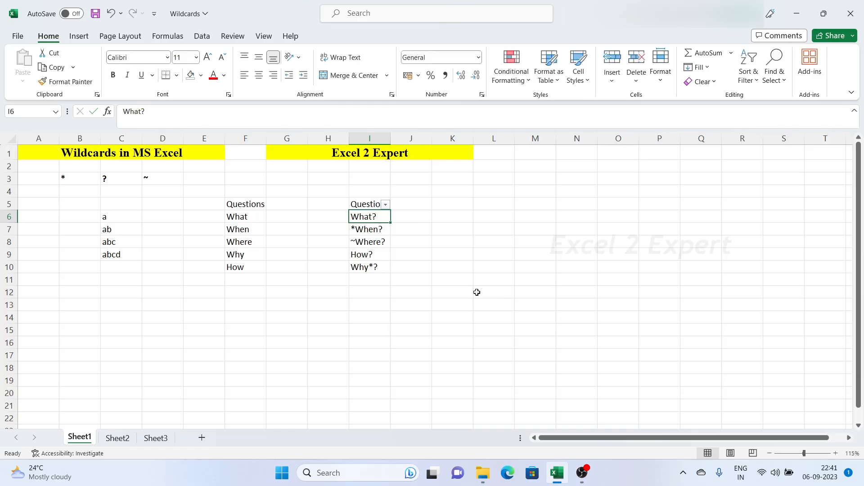
{"action": "left_click", "coordinate": [452, 267]}
Search the filter values of the Questions list in column I for ? and for ~?
{"action": "left_click", "coordinate": [385, 206]}
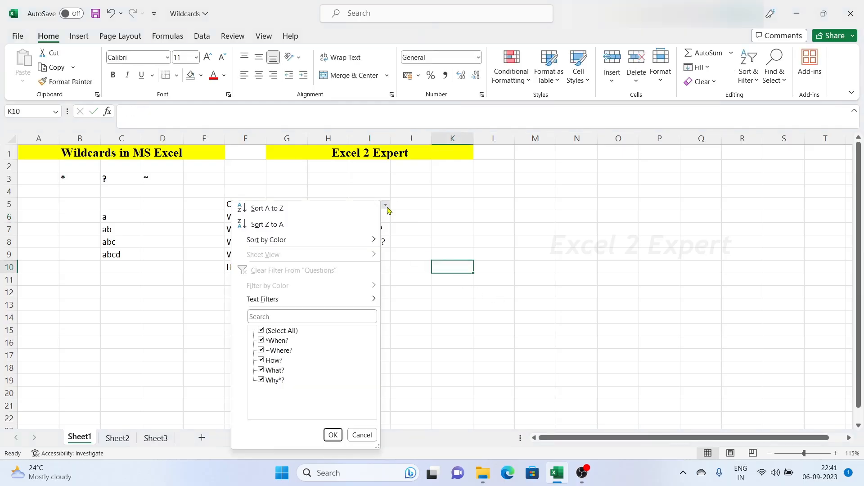
{"action": "left_click", "coordinate": [299, 315]}
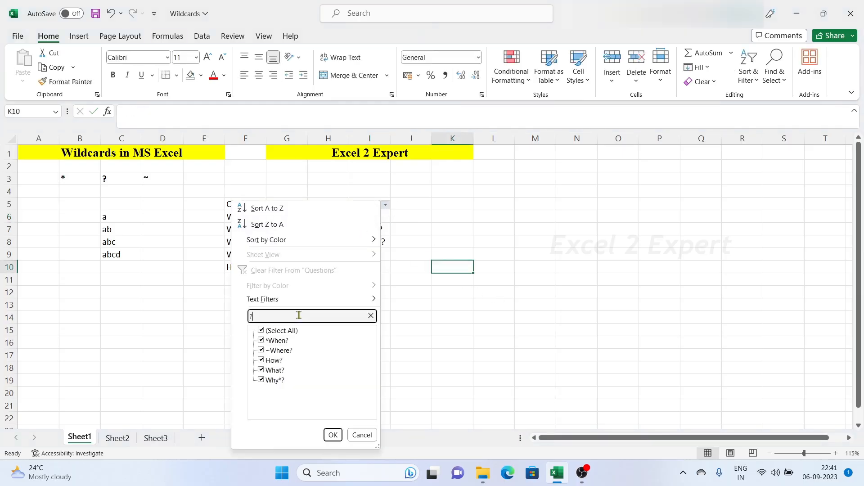
{"action": "left_click", "coordinate": [345, 349]}
{"action": "left_click", "coordinate": [260, 316]}
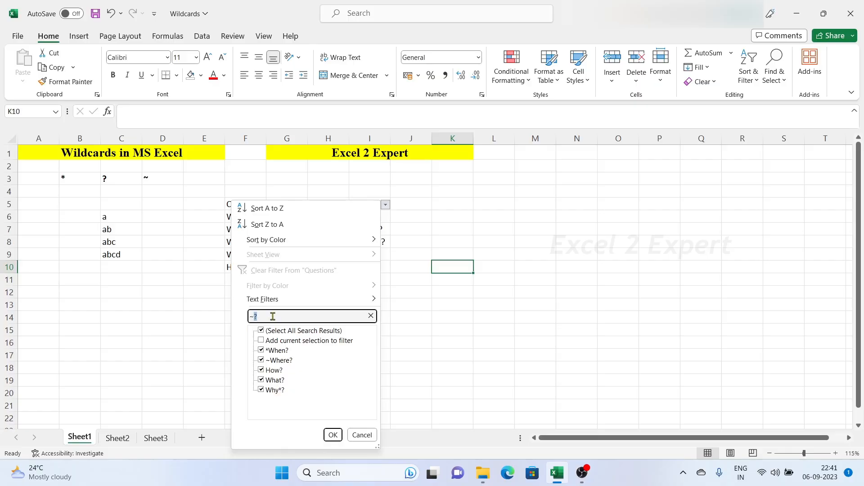
Change the filter search back to ?, and close the filter with the search cleared
{"action": "key", "text": "BackSpace"}
{"action": "key", "text": "BackSpace"}
{"action": "type", "text": "?"}
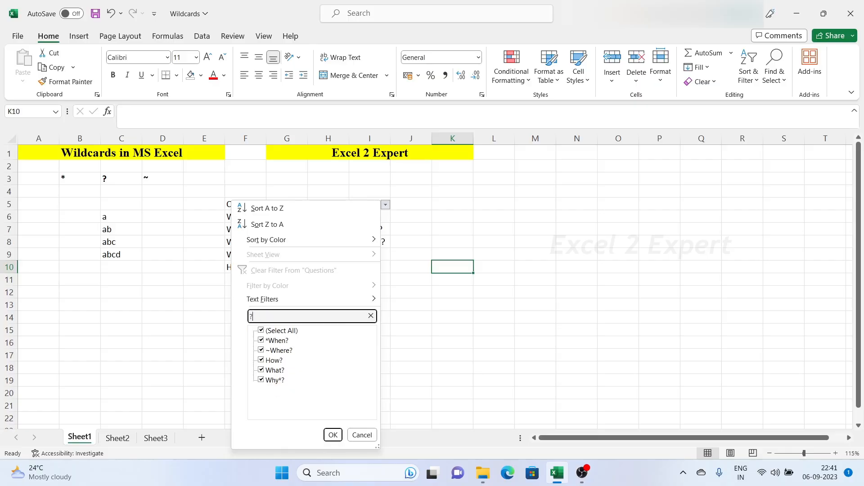
{"action": "left_click", "coordinate": [371, 316]}
{"action": "left_click", "coordinate": [439, 258]}
Review the question entries in I6:I10
{"action": "left_click", "coordinate": [369, 224]}
{"action": "left_click_drag", "start_coordinate": [370, 224], "coordinate": [373, 270]}
{"action": "left_click_drag", "start_coordinate": [370, 221], "coordinate": [372, 268]}
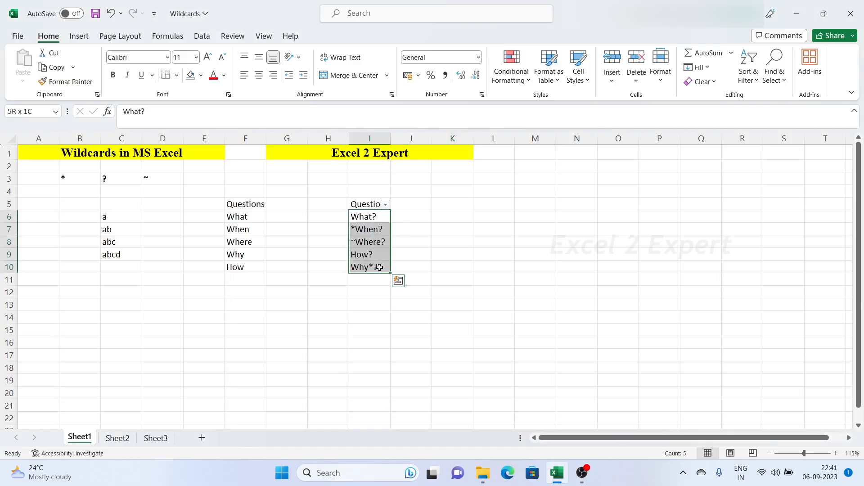
{"action": "left_click", "coordinate": [433, 228]}
Reopen the filter of the Questions list in column I and search its values for ~?
{"action": "left_click", "coordinate": [386, 205]}
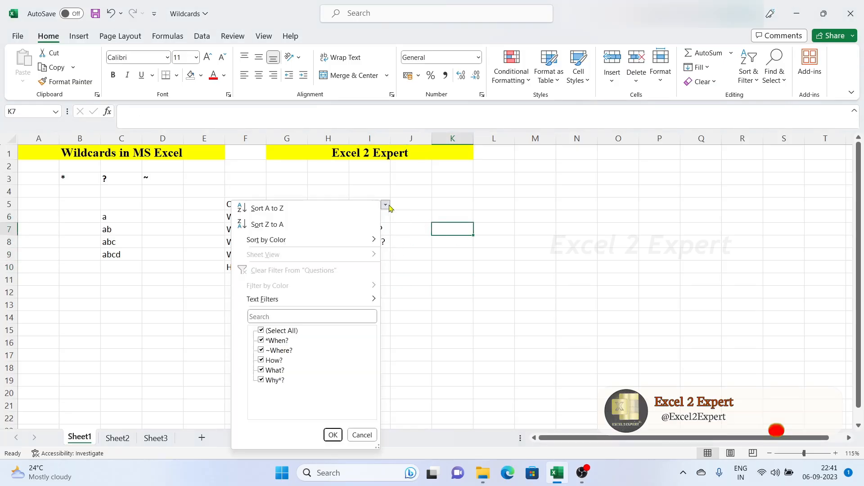
{"action": "left_click", "coordinate": [290, 315]}
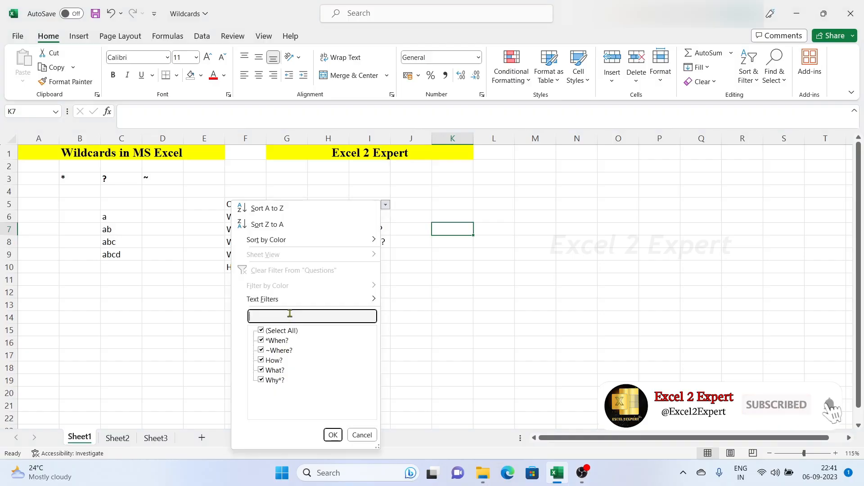
{"action": "type", "text": "~?"}
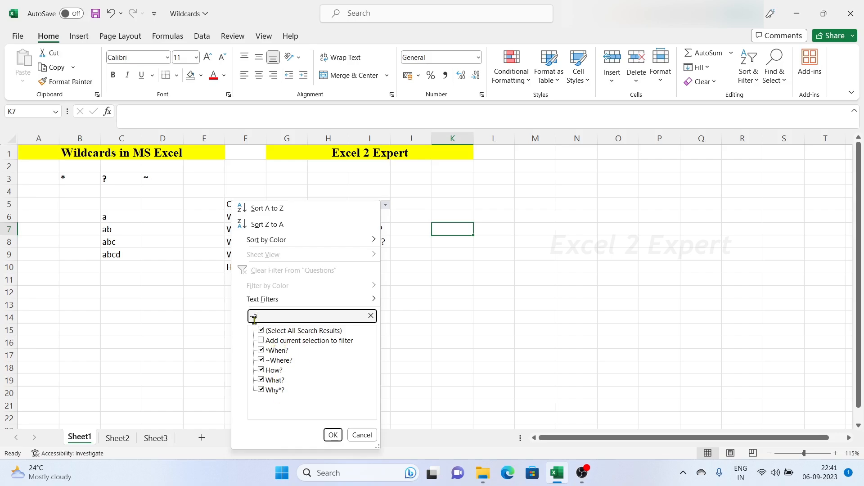
Change the filter search of the Questions list in column I to ~* and apply the filter
{"action": "type", "text": "*"}
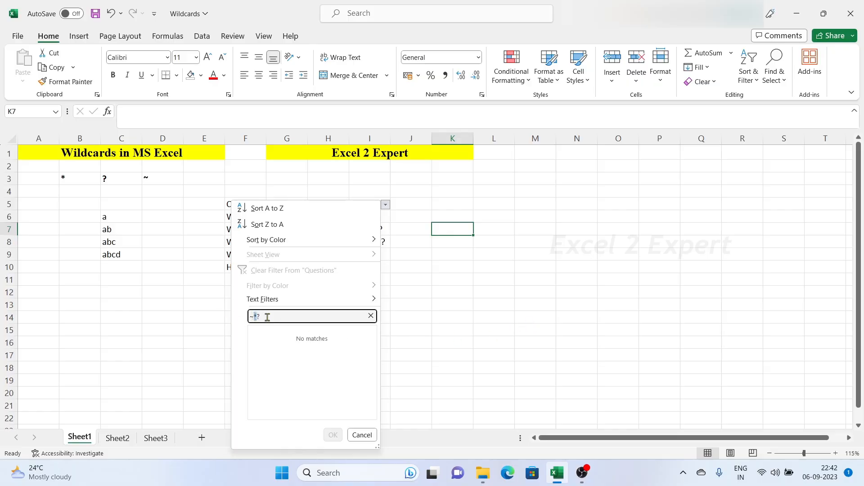
{"action": "left_click", "coordinate": [264, 317]}
{"action": "left_click", "coordinate": [257, 317]}
{"action": "key", "text": "BackSpace"}
{"action": "left_click_drag", "start_coordinate": [257, 318], "coordinate": [248, 317]}
{"action": "left_click", "coordinate": [274, 320]}
{"action": "left_click_drag", "start_coordinate": [261, 318], "coordinate": [256, 320]}
{"action": "key", "text": "BackSpace"}
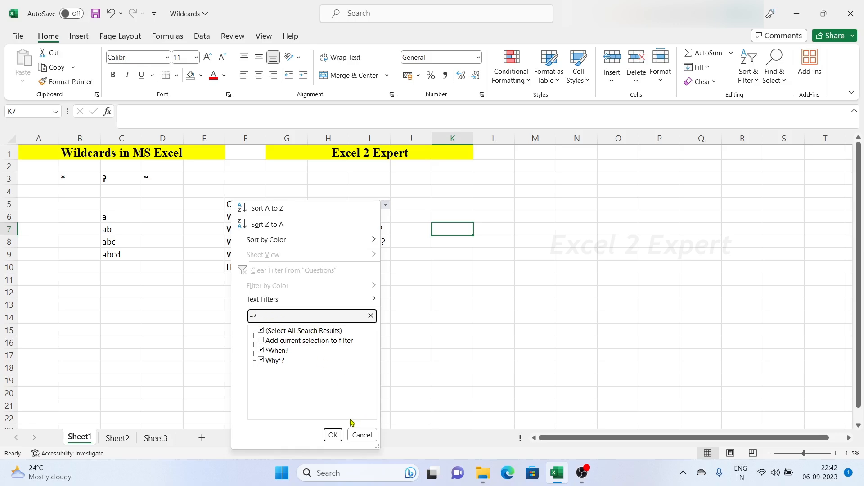
{"action": "left_click", "coordinate": [334, 436]}
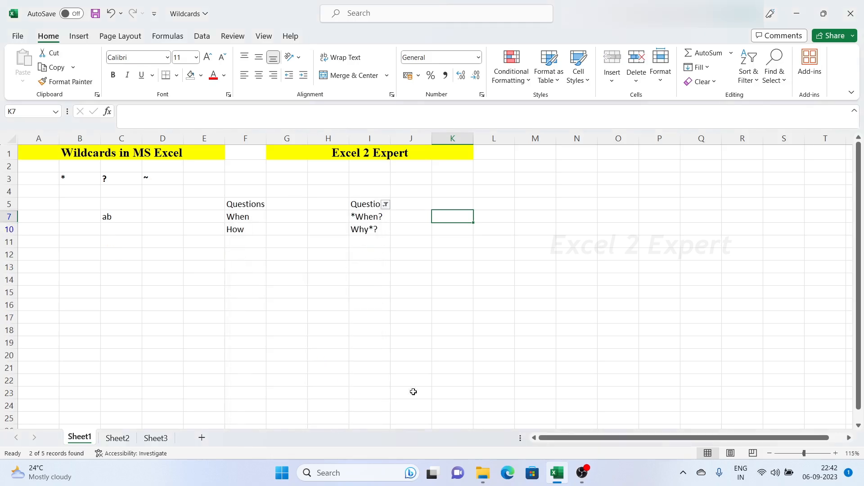
{"action": "left_click", "coordinate": [595, 353]}
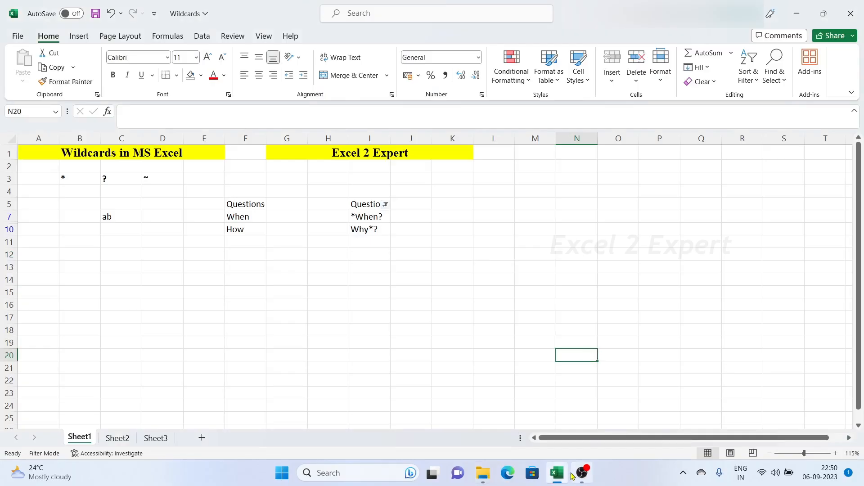
Open Sheet2 and review the short company names in G4:G8 of the VLOOKUP example
{"action": "left_click", "coordinate": [117, 439]}
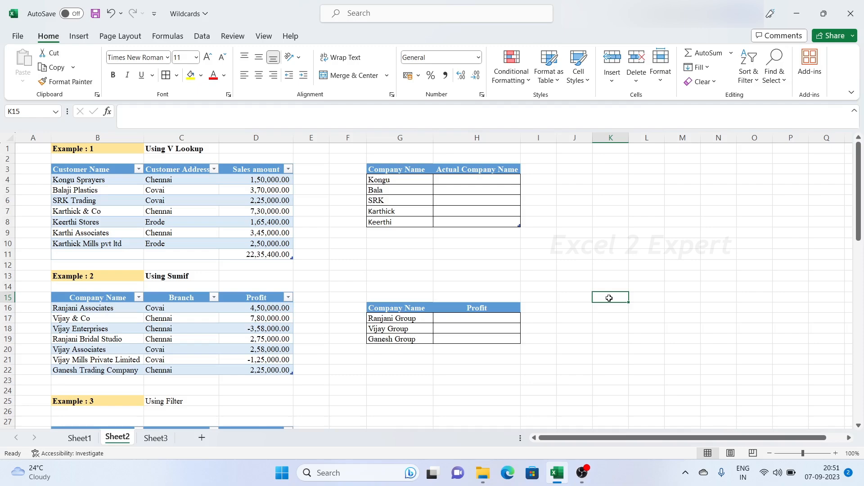
{"action": "left_click", "coordinate": [403, 182]}
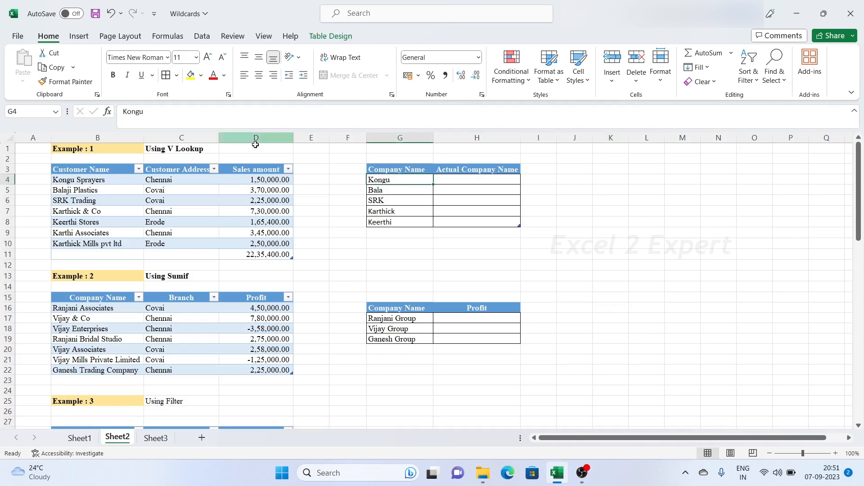
{"action": "left_click", "coordinate": [400, 194]}
{"action": "left_click", "coordinate": [398, 218]}
{"action": "left_click", "coordinate": [397, 201]}
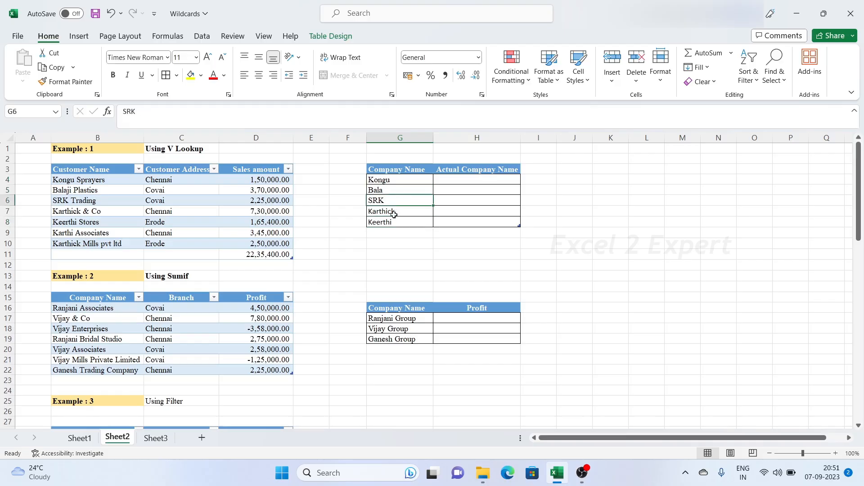
{"action": "left_click", "coordinate": [392, 240]}
{"action": "left_click", "coordinate": [395, 223]}
{"action": "left_click", "coordinate": [401, 268]}
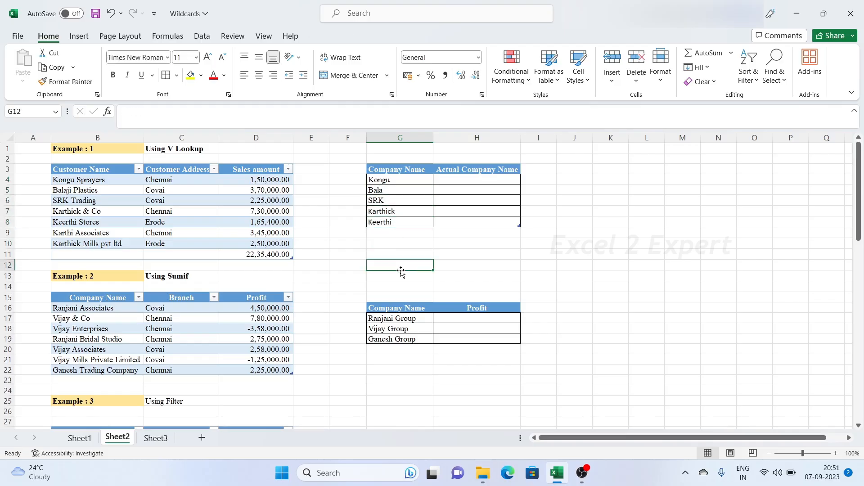
{"action": "left_click", "coordinate": [404, 224]}
{"action": "left_click", "coordinate": [466, 255]}
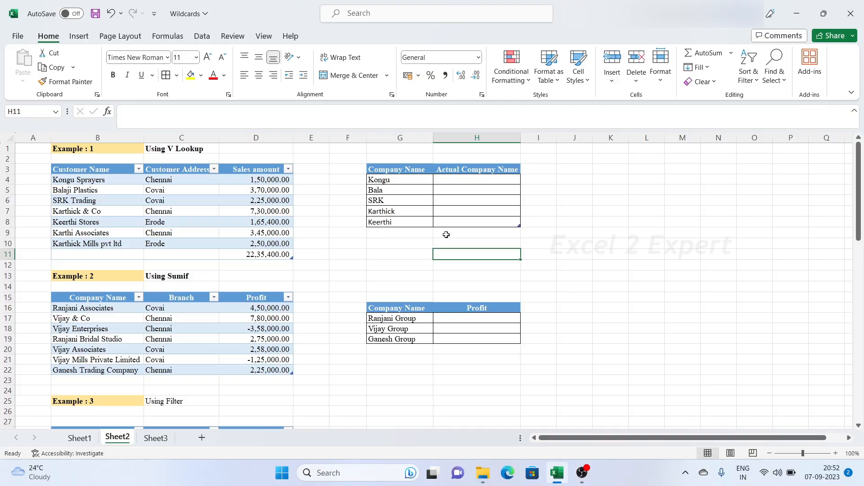
Examine the empty Actual Company Name column and the customer name, address and sales amount columns of the Example 1 table
{"action": "left_click", "coordinate": [474, 179]}
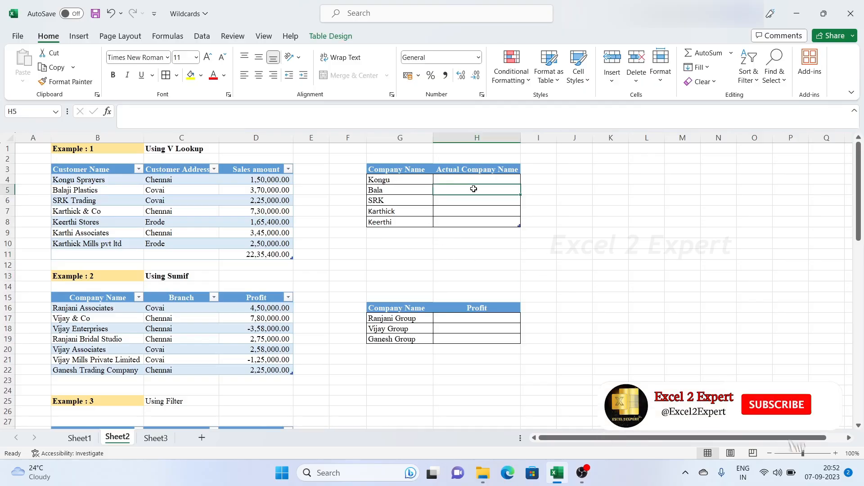
{"action": "left_click_drag", "start_coordinate": [71, 174], "coordinate": [292, 245]}
{"action": "left_click_drag", "start_coordinate": [107, 173], "coordinate": [112, 255]}
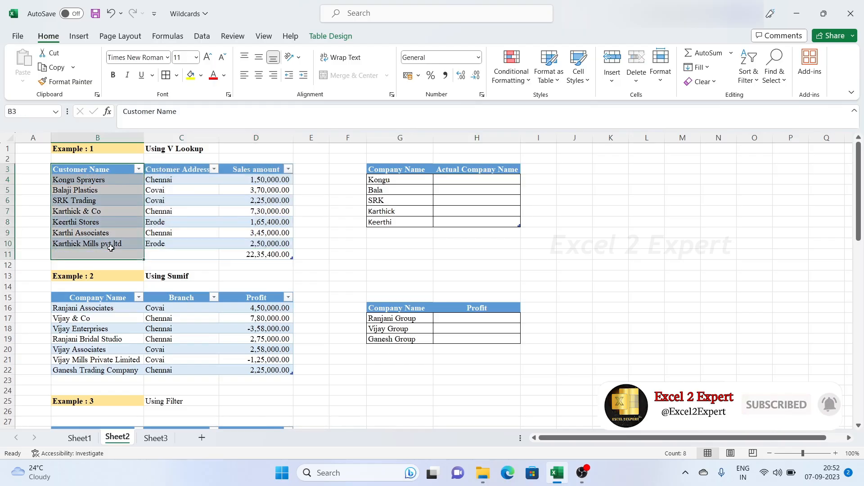
{"action": "left_click_drag", "start_coordinate": [195, 182], "coordinate": [198, 254]}
{"action": "left_click_drag", "start_coordinate": [262, 201], "coordinate": [291, 264]}
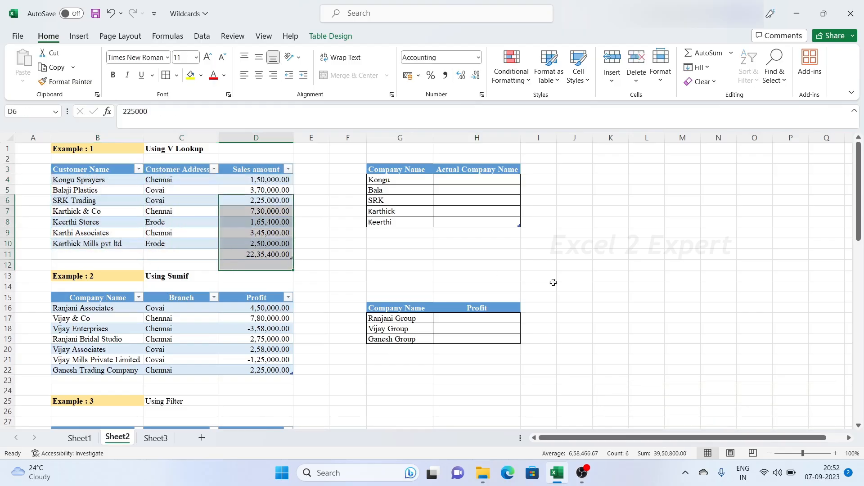
{"action": "left_click", "coordinate": [575, 284]}
Compare the short company names in G4:G8 with the full customer names in B4:B10 and the target cells H4:H8
{"action": "left_click", "coordinate": [420, 171]}
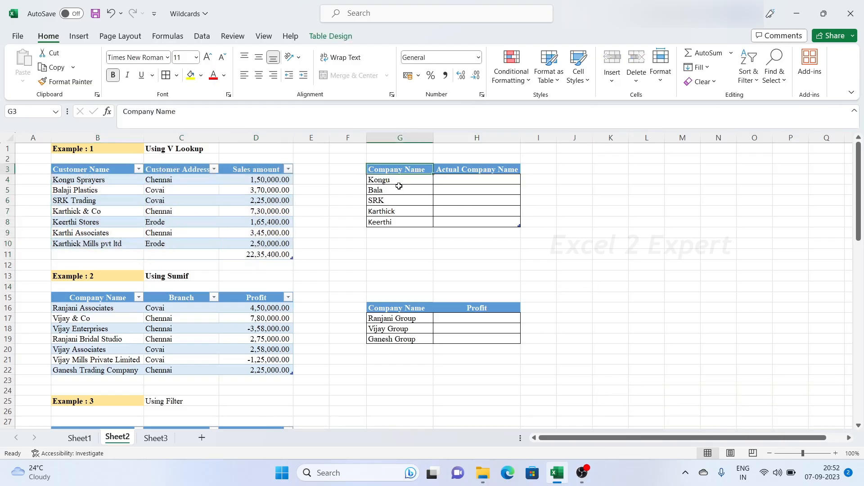
{"action": "left_click_drag", "start_coordinate": [402, 178], "coordinate": [410, 221]}
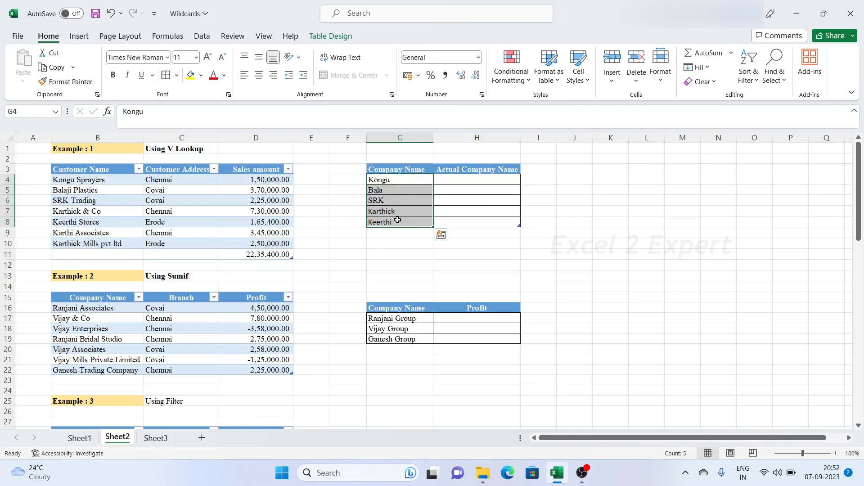
{"action": "left_click", "coordinate": [399, 180]}
{"action": "left_click", "coordinate": [398, 222]}
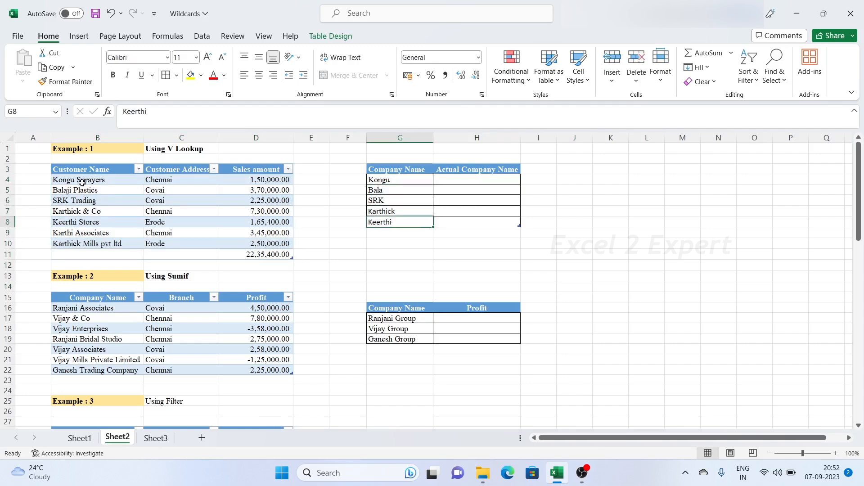
{"action": "left_click_drag", "start_coordinate": [81, 182], "coordinate": [86, 245]}
{"action": "left_click_drag", "start_coordinate": [491, 181], "coordinate": [493, 224]}
{"action": "left_click", "coordinate": [635, 232]}
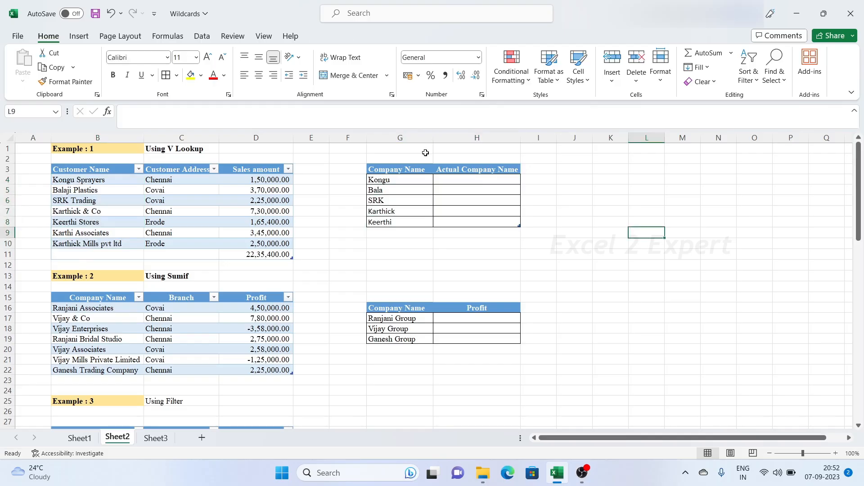
Start a VLOOKUP formula in H4 with "*"&[@[Company Name]]&"*" as the lookup value
{"action": "left_click", "coordinate": [455, 180]}
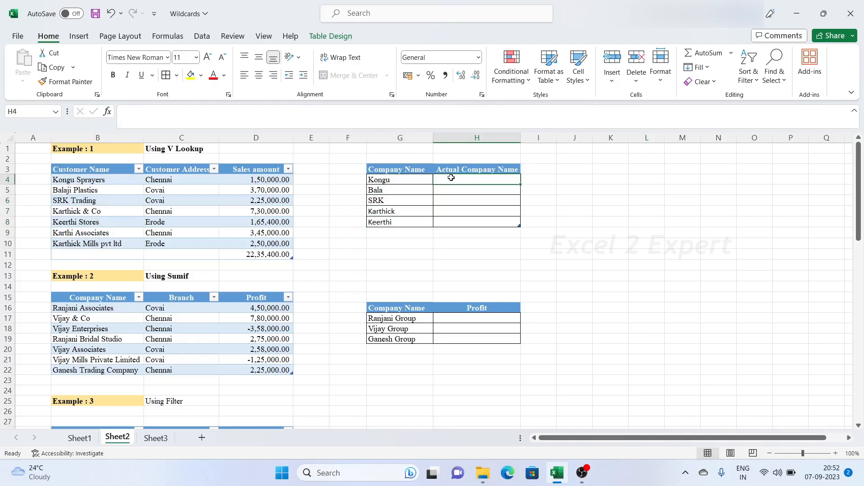
{"action": "type", "text": "="}
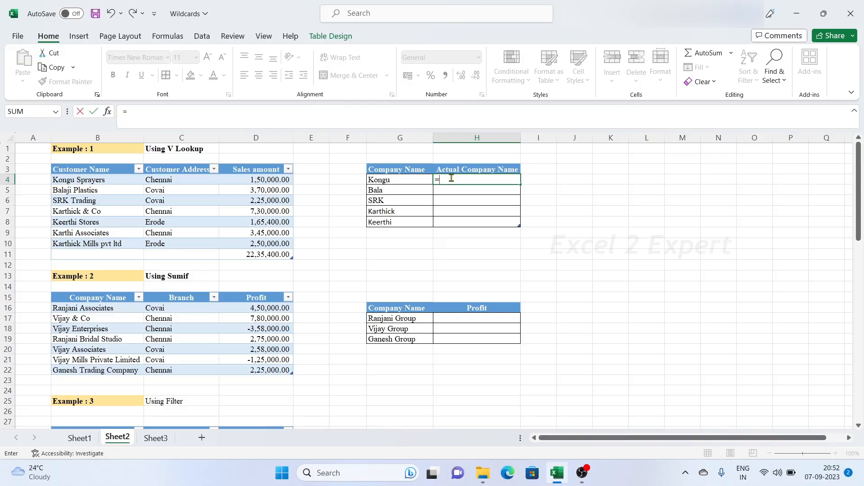
{"action": "type", "text": "vloo"}
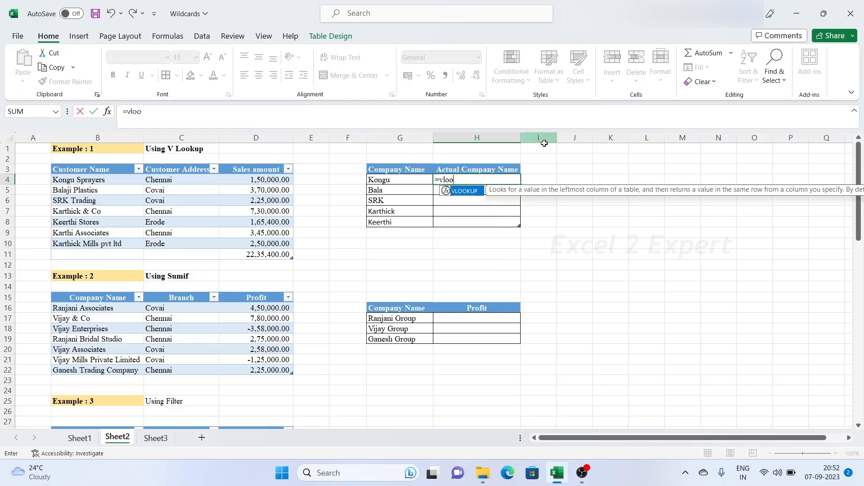
{"action": "key", "text": "Tab"}
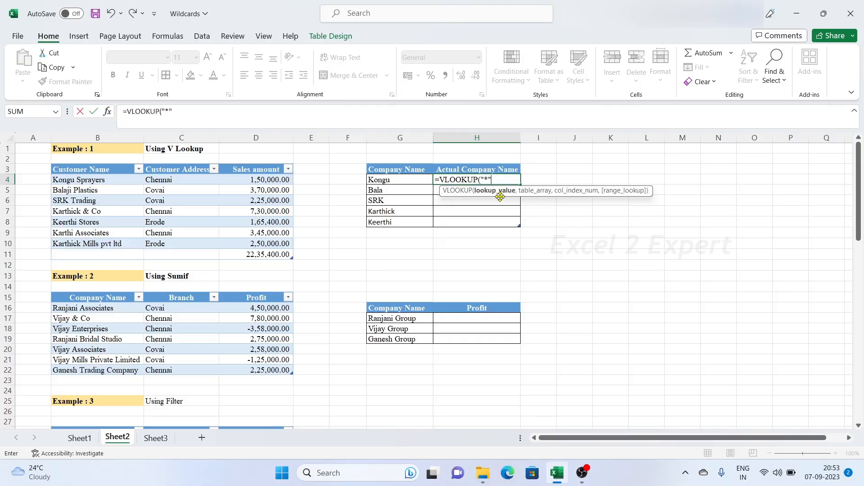
{"action": "type", "text": "&"}
{"action": "left_click", "coordinate": [378, 180]}
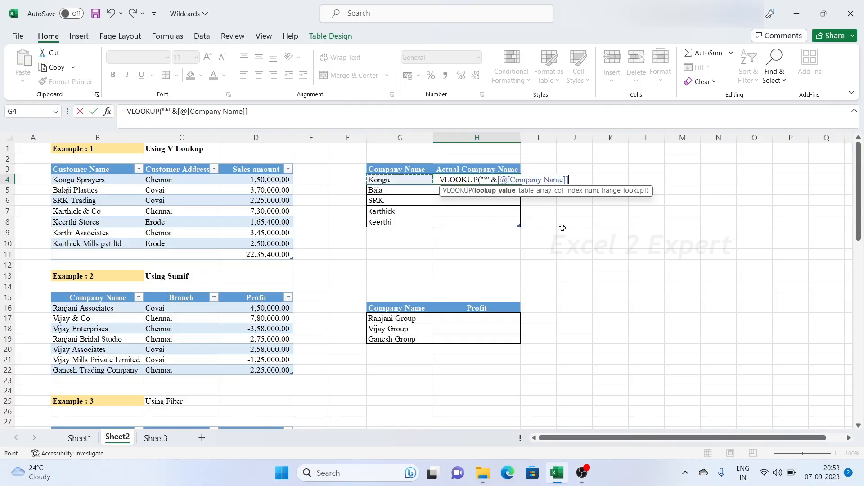
{"action": "type", "text": "&\"*"}
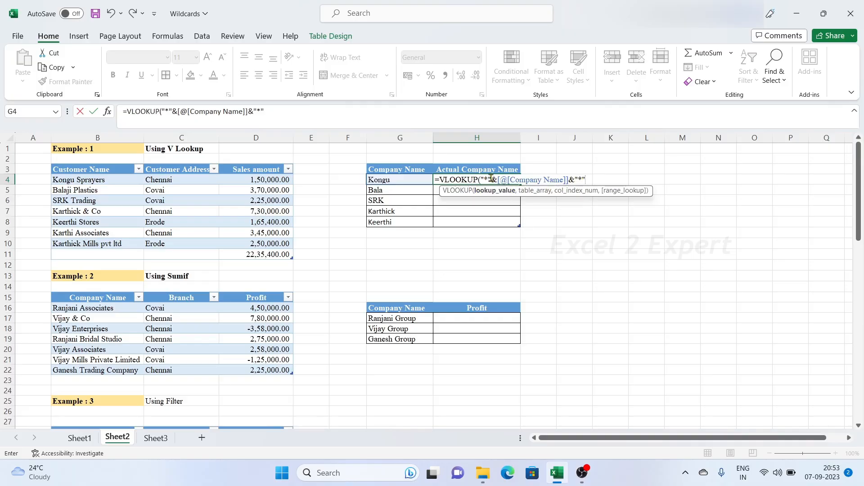
Complete the VLOOKUP with table array B4:D10, column index 1 and FALSE for an exact match
{"action": "type", "text": ","}
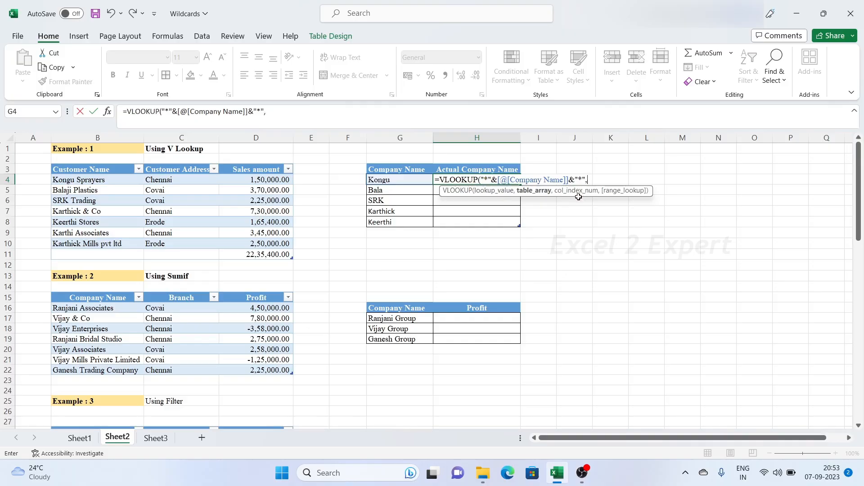
{"action": "left_click_drag", "start_coordinate": [89, 183], "coordinate": [243, 240]}
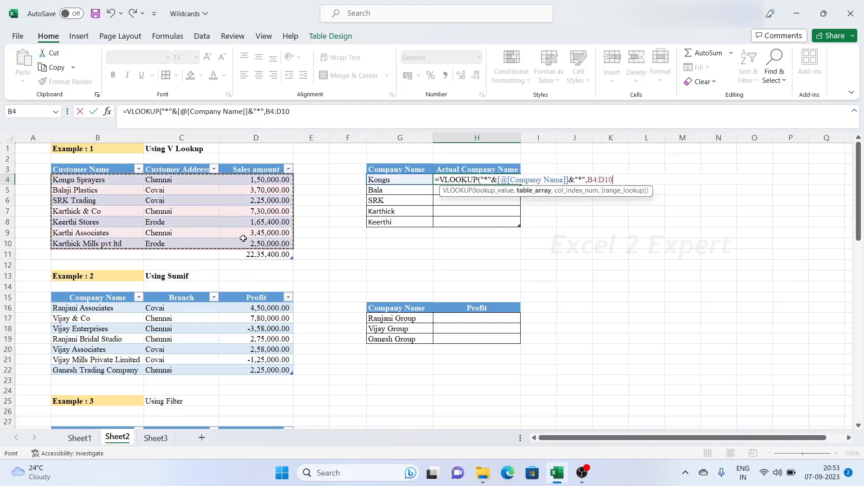
{"action": "type", "text": ","}
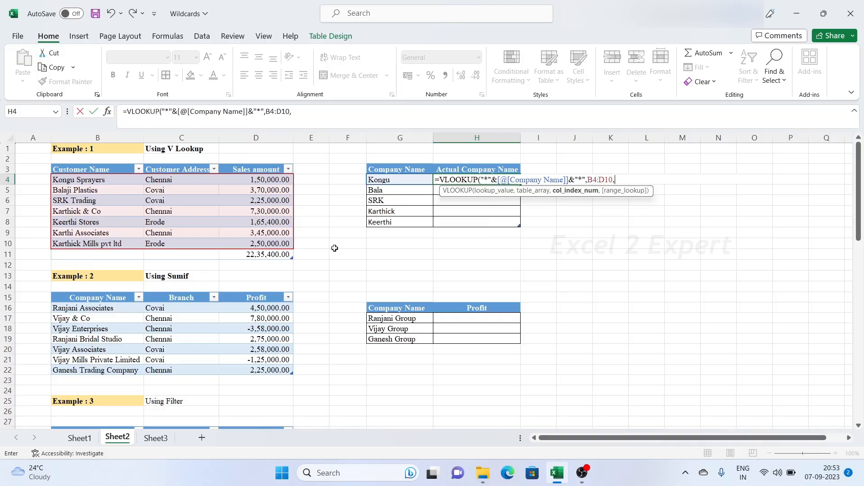
{"action": "type", "text": "1,"}
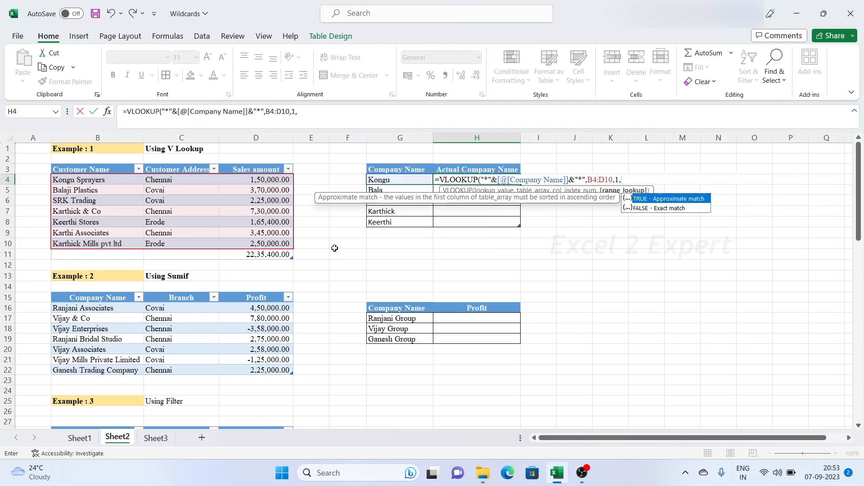
{"action": "key", "text": "Down"}
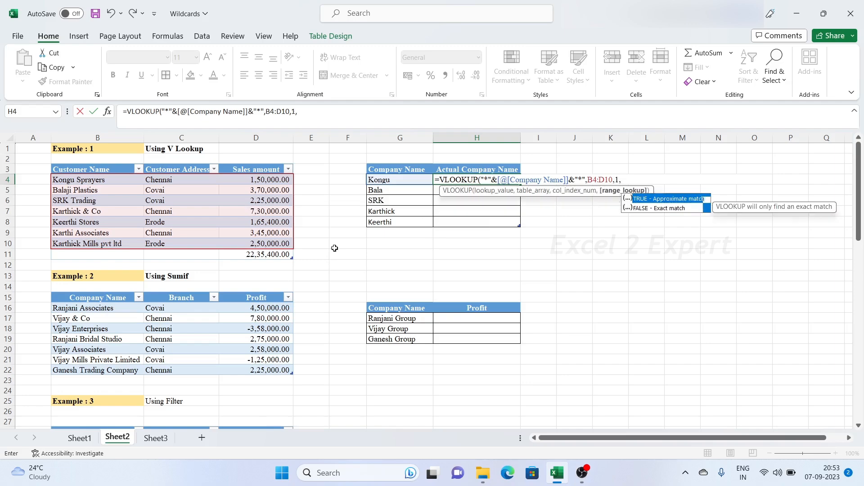
{"action": "key", "text": "Tab"}
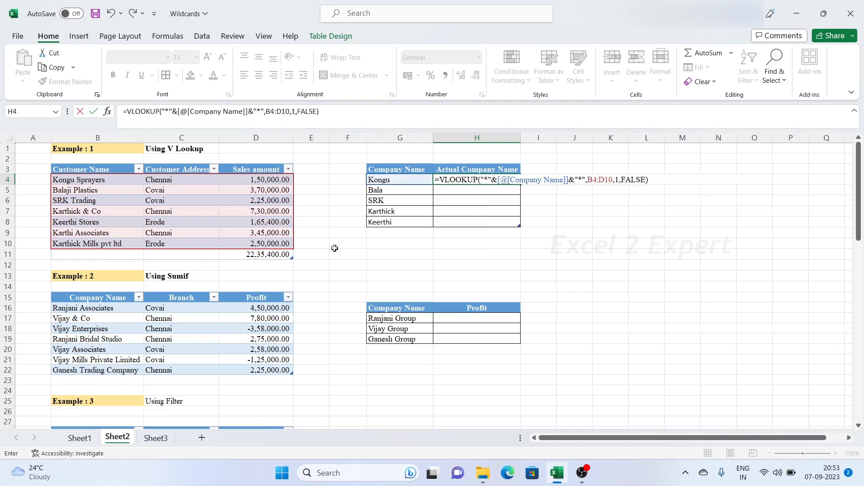
{"action": "key", "text": "Return"}
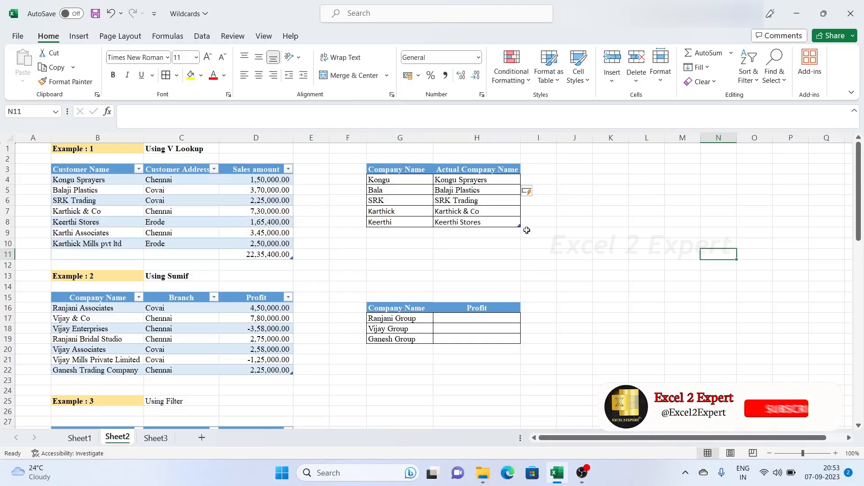
Check the VLOOKUP formulas and results in the Actual Company Name column, H4:H8
{"action": "left_click", "coordinate": [468, 180]}
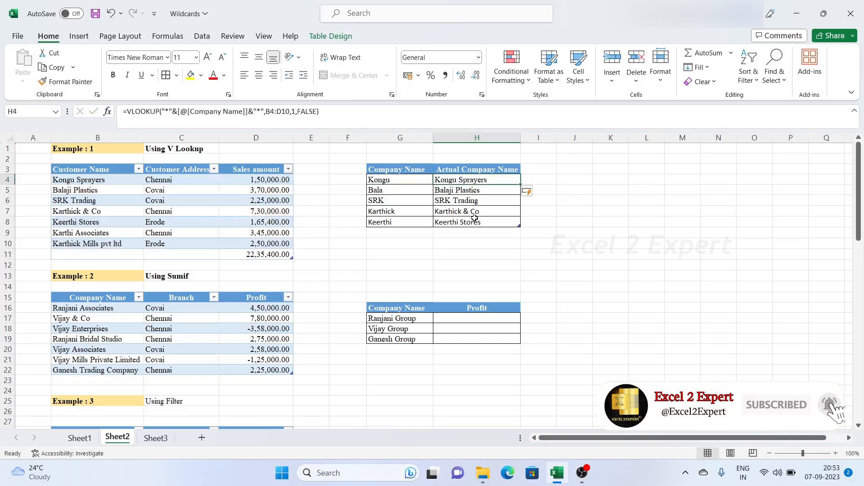
{"action": "left_click", "coordinate": [476, 201]}
{"action": "left_click", "coordinate": [469, 211]}
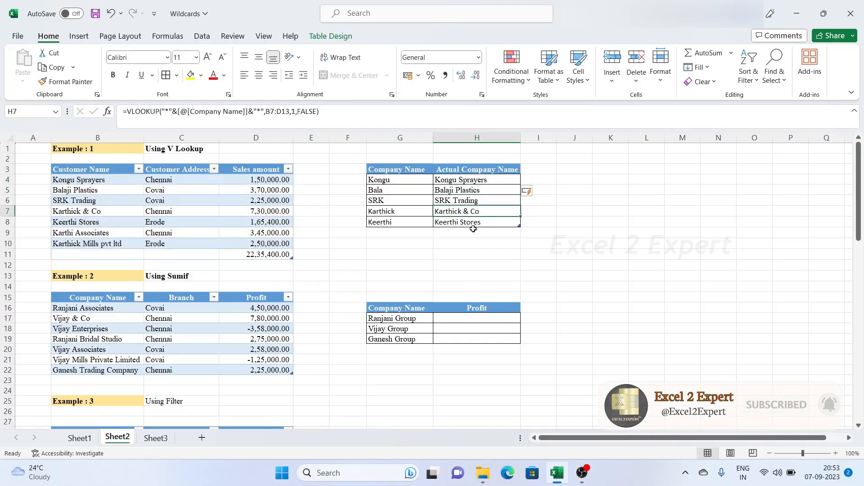
{"action": "left_click", "coordinate": [472, 224]}
{"action": "left_click", "coordinate": [532, 274]}
{"action": "left_click", "coordinate": [395, 242]}
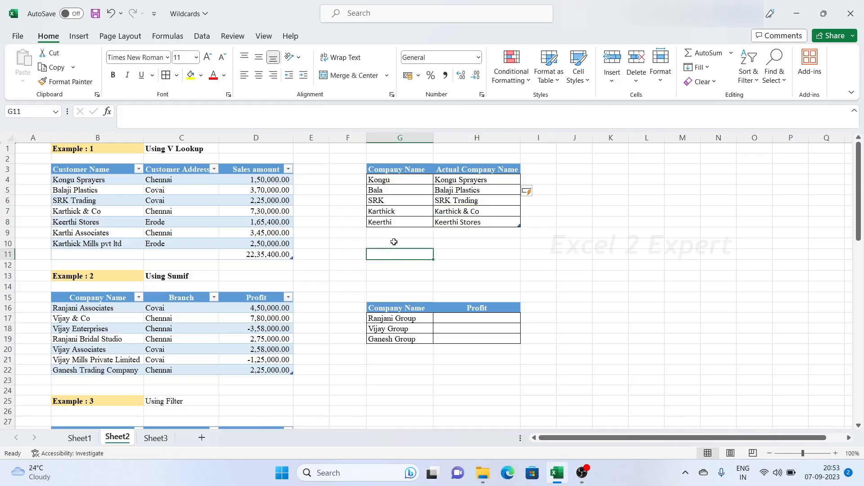
Compare the Karthick lookup entry in G7 with the similar customer names in B7, B9 and B10
{"action": "left_click", "coordinate": [385, 210]}
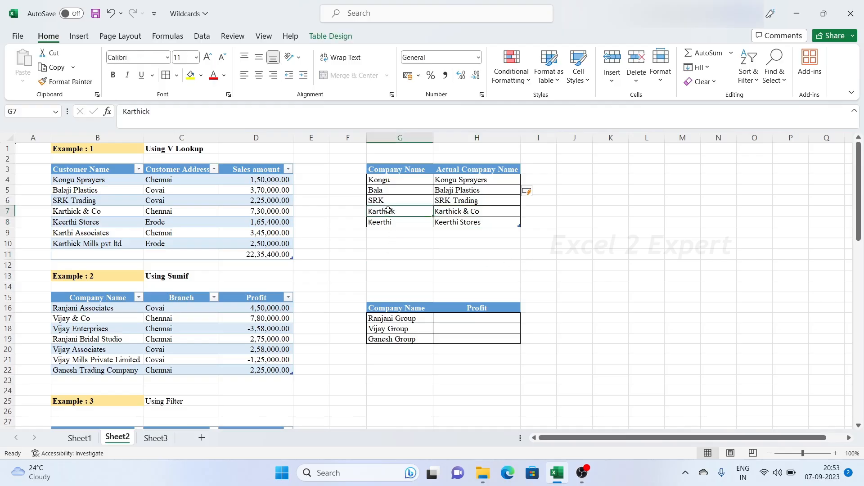
{"action": "left_click", "coordinate": [95, 213]}
{"action": "left_click", "coordinate": [91, 233]}
{"action": "left_click", "coordinate": [95, 245]}
{"action": "left_click", "coordinate": [94, 233]}
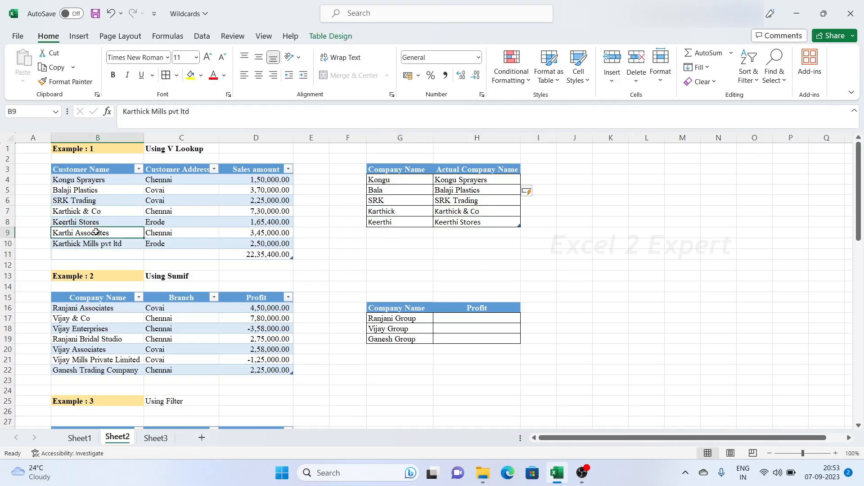
{"action": "left_click", "coordinate": [97, 211]}
{"action": "left_click", "coordinate": [110, 234]}
{"action": "left_click", "coordinate": [103, 245]}
{"action": "left_click", "coordinate": [510, 254]}
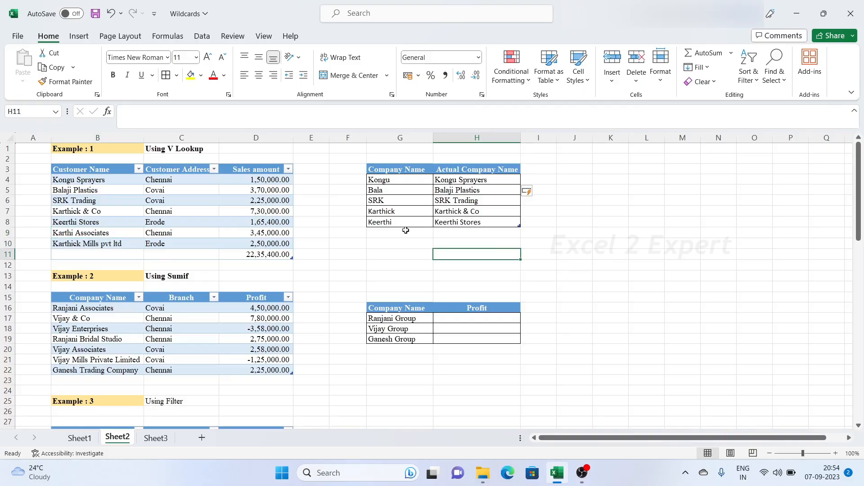
Check the repeated Karthick and Karthi customer names in column B against the VLOOKUP results in H7 and H8
{"action": "left_click_drag", "start_coordinate": [96, 212], "coordinate": [96, 254]}
{"action": "left_click", "coordinate": [99, 216]}
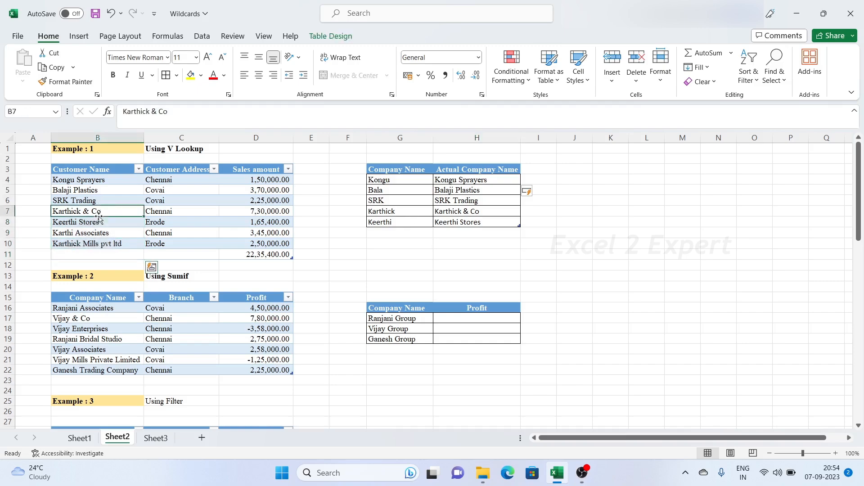
{"action": "left_click", "coordinate": [100, 235]}
{"action": "left_click", "coordinate": [102, 211]}
{"action": "left_click", "coordinate": [474, 224]}
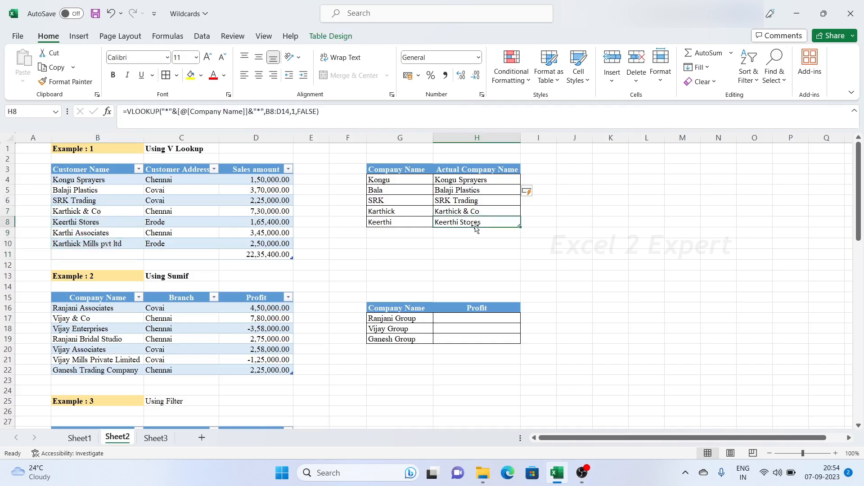
{"action": "left_click", "coordinate": [482, 213]}
{"action": "left_click", "coordinate": [574, 286]}
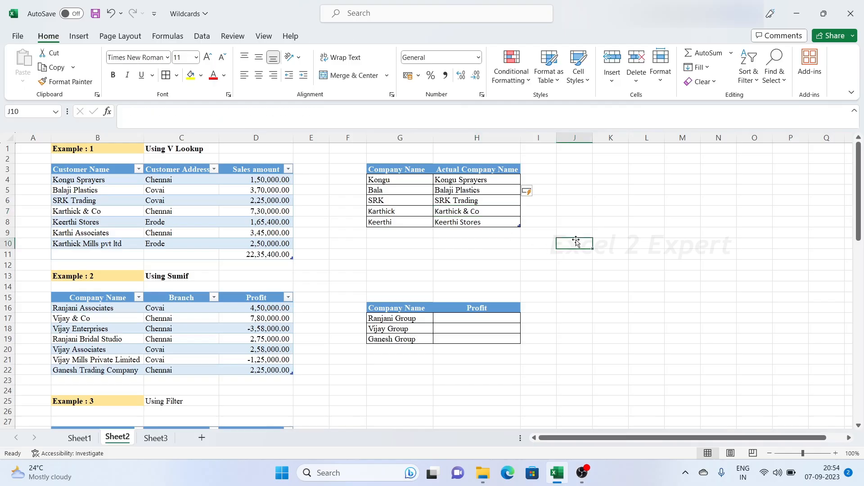
{"action": "scroll", "coordinate": [569, 263], "scroll_direction": "down", "scroll_amount": 1}
{"action": "scroll", "coordinate": [501, 235], "scroll_direction": "up", "scroll_amount": 1}
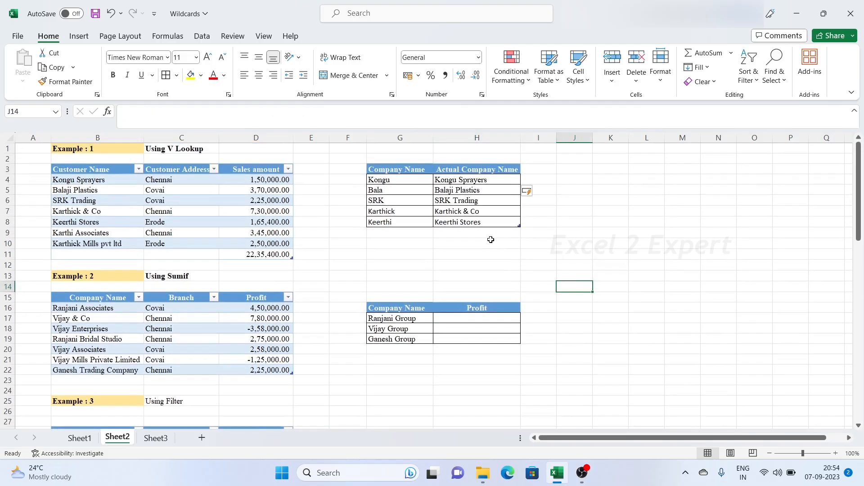
Examine the Example 2 Using Sumif table in B15:D22, including the repeated Ranjani and Vijay company names
{"action": "scroll", "coordinate": [450, 281], "scroll_direction": "down", "scroll_amount": 2}
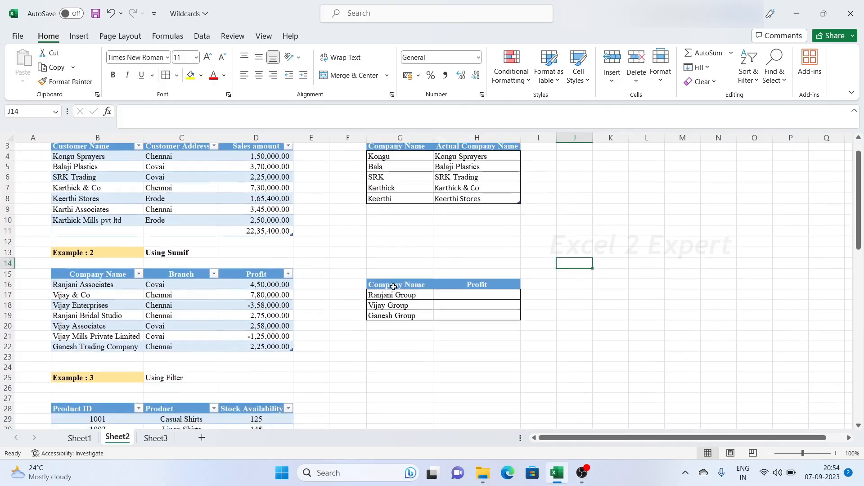
{"action": "left_click", "coordinate": [399, 318]}
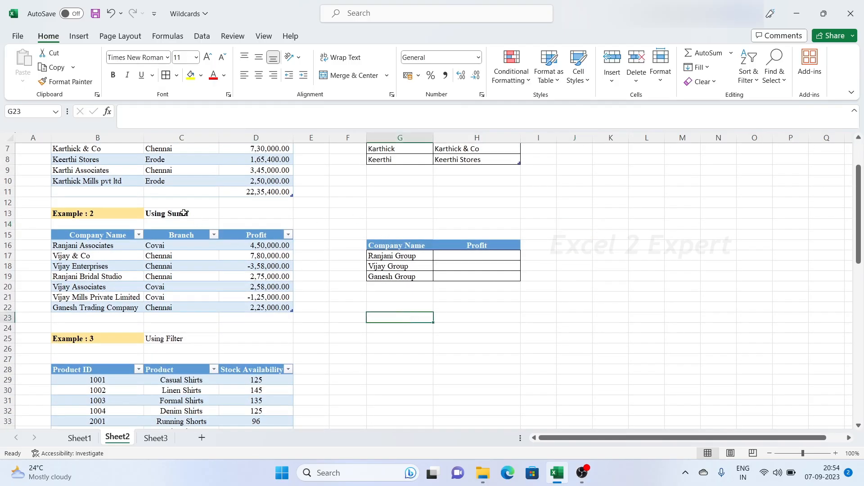
{"action": "left_click", "coordinate": [183, 213]}
{"action": "left_click", "coordinate": [462, 307]}
{"action": "left_click_drag", "start_coordinate": [78, 237], "coordinate": [232, 304]}
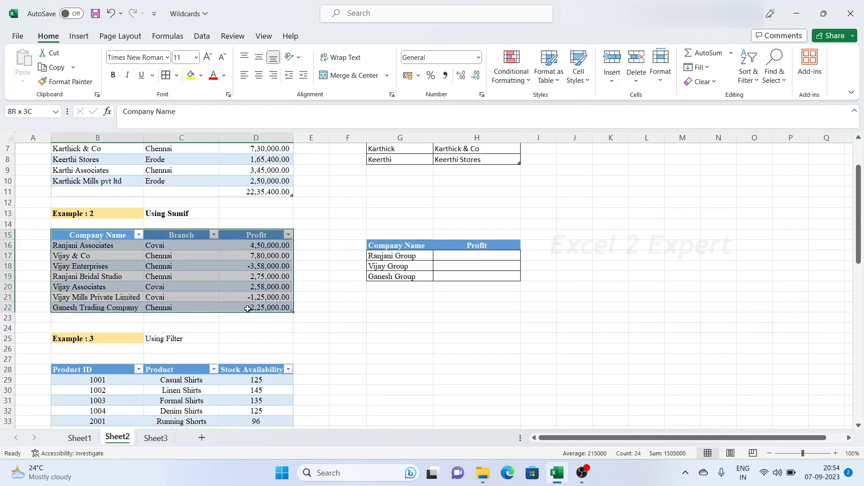
{"action": "left_click", "coordinate": [89, 249]}
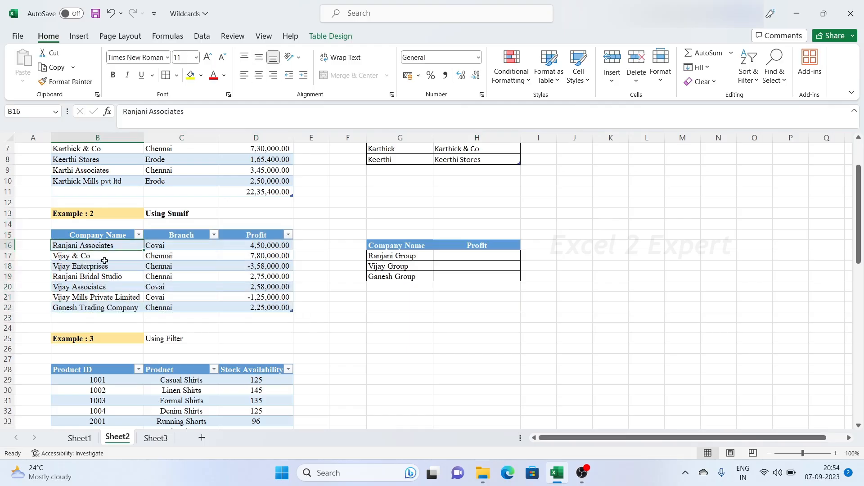
{"action": "left_click", "coordinate": [100, 265]}
{"action": "left_click", "coordinate": [119, 279]}
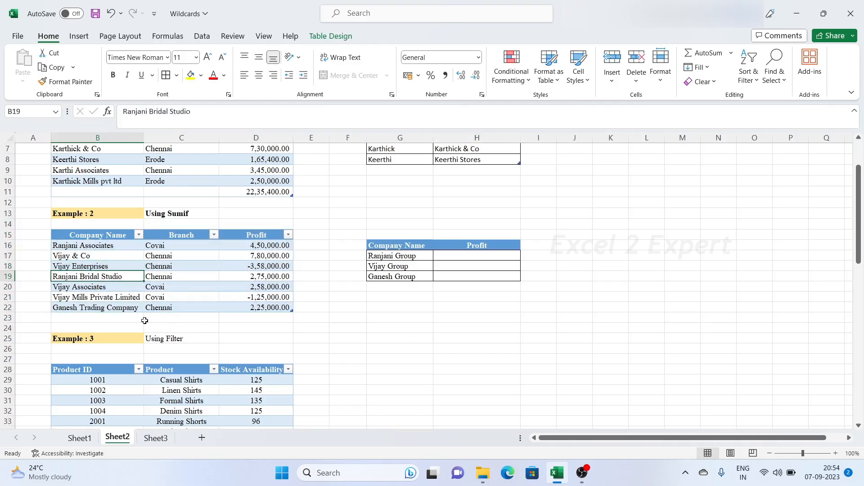
{"action": "left_click", "coordinate": [108, 289]}
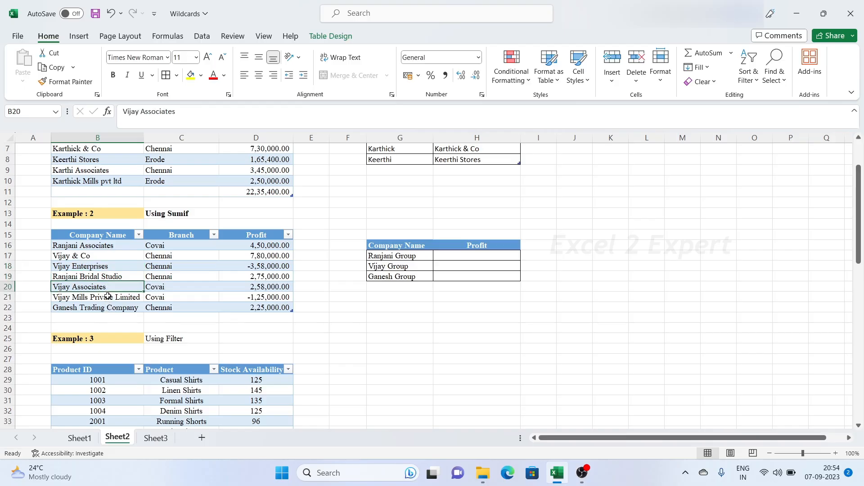
Compare the group names in G17:G19 with the matching Ranjani and Vijay companies in the Company Name column
{"action": "left_click", "coordinate": [393, 337]}
{"action": "left_click_drag", "start_coordinate": [405, 256], "coordinate": [399, 275]}
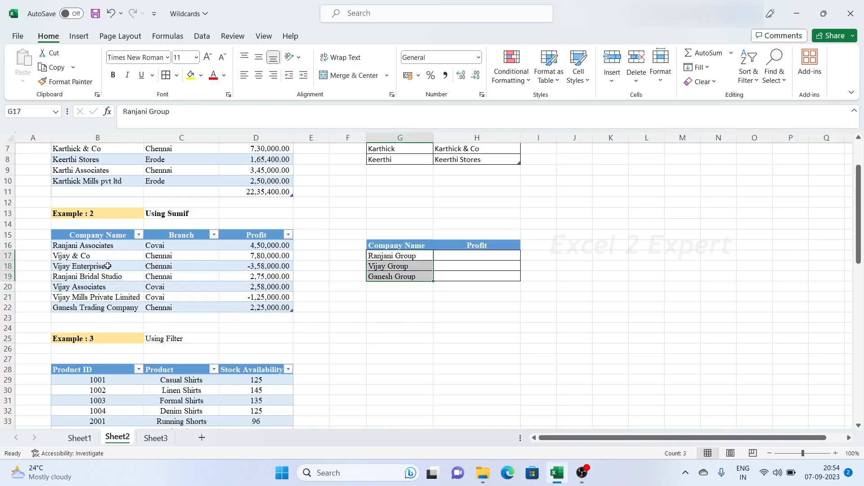
{"action": "left_click", "coordinate": [384, 261]}
{"action": "left_click", "coordinate": [102, 248]}
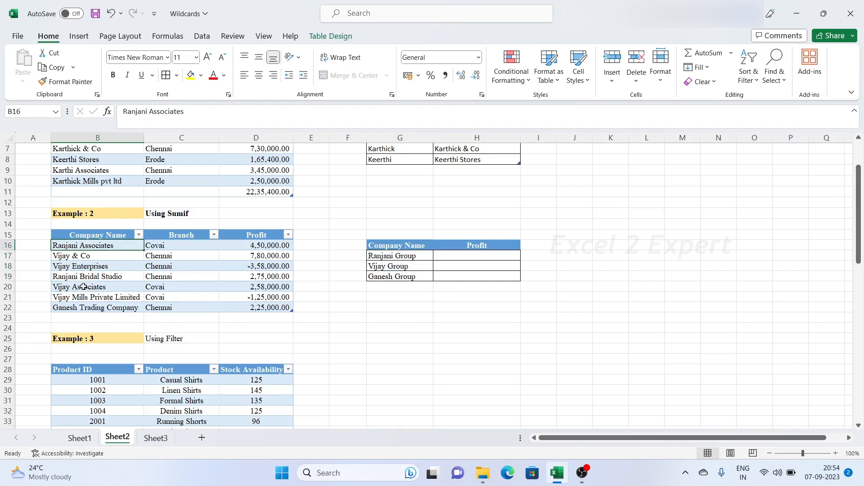
{"action": "left_click", "coordinate": [85, 277]}
{"action": "left_click", "coordinate": [408, 276]}
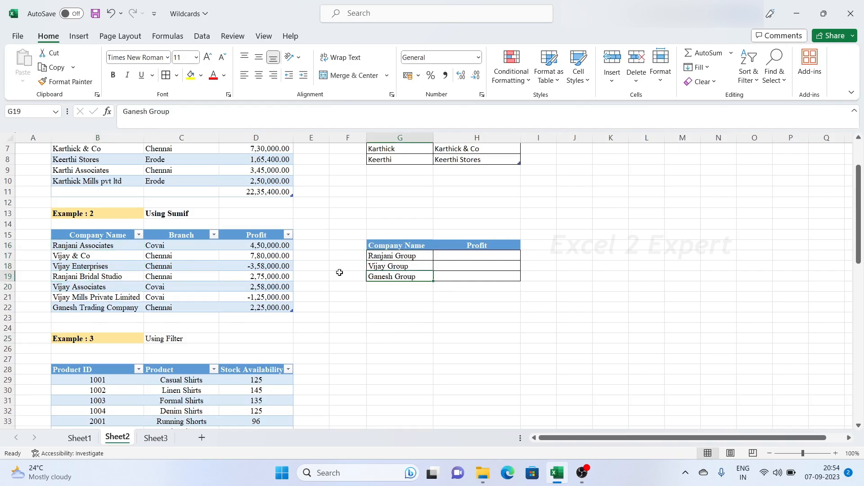
{"action": "left_click", "coordinate": [71, 258]}
{"action": "left_click", "coordinate": [81, 267]}
{"action": "left_click", "coordinate": [87, 287]}
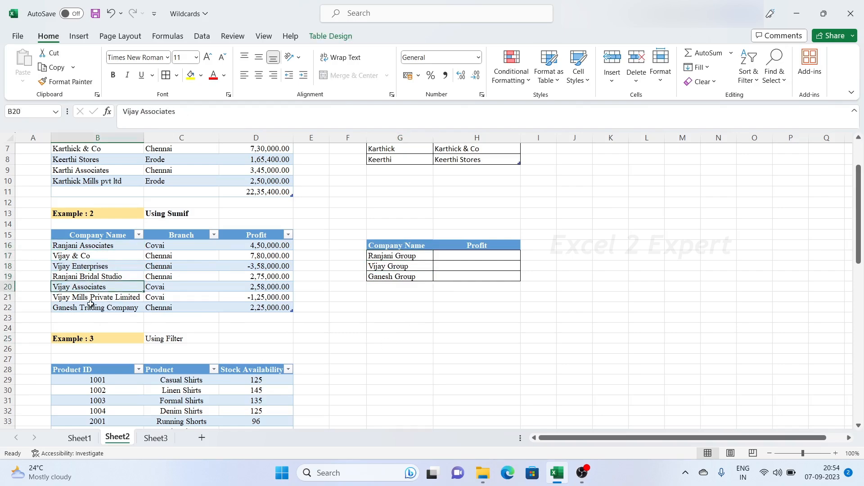
{"action": "left_click", "coordinate": [93, 298]}
{"action": "left_click", "coordinate": [481, 325]}
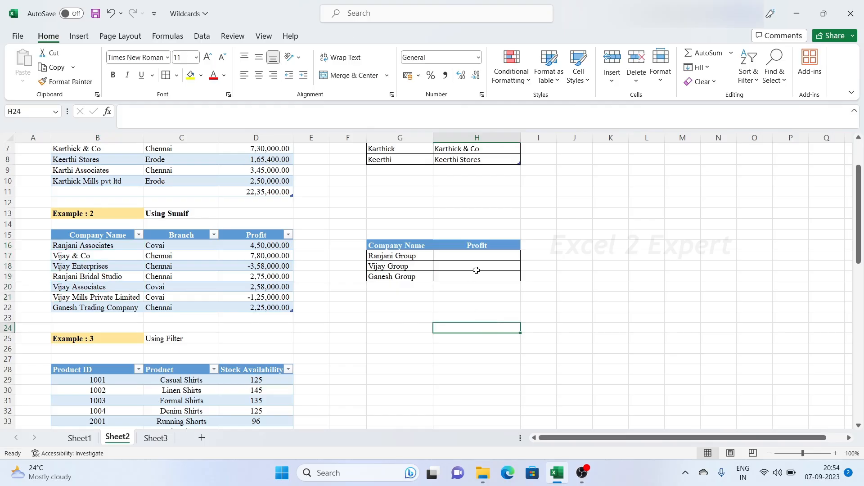
Calculate the Ranjani Group profit in H17 with SUMIF, using Table4[Company Name] as range, "*Ranjani*" as criteria and Table4[Profit] as sum range
{"action": "left_click_drag", "start_coordinate": [474, 255], "coordinate": [478, 273]}
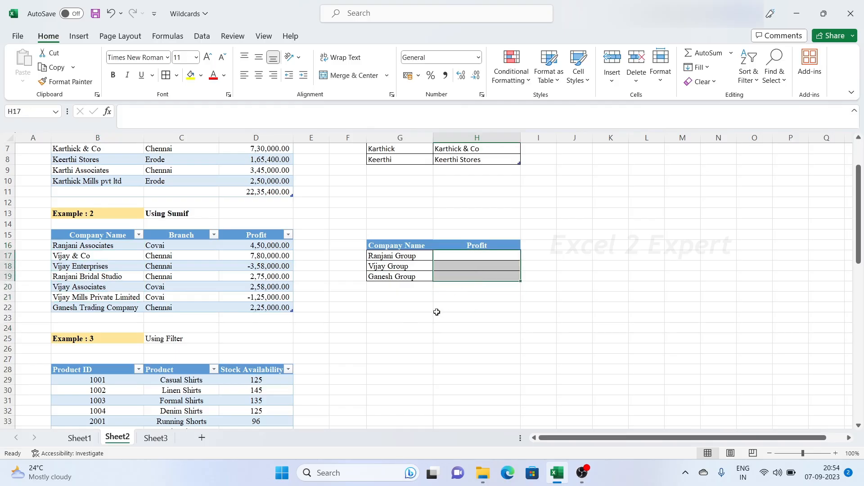
{"action": "left_click", "coordinate": [438, 313]}
{"action": "left_click", "coordinate": [463, 255]}
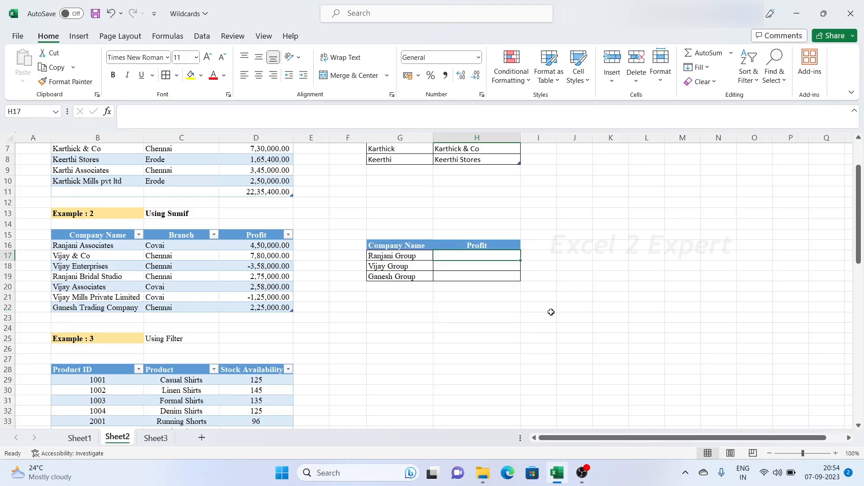
{"action": "type", "text": "=sumif"}
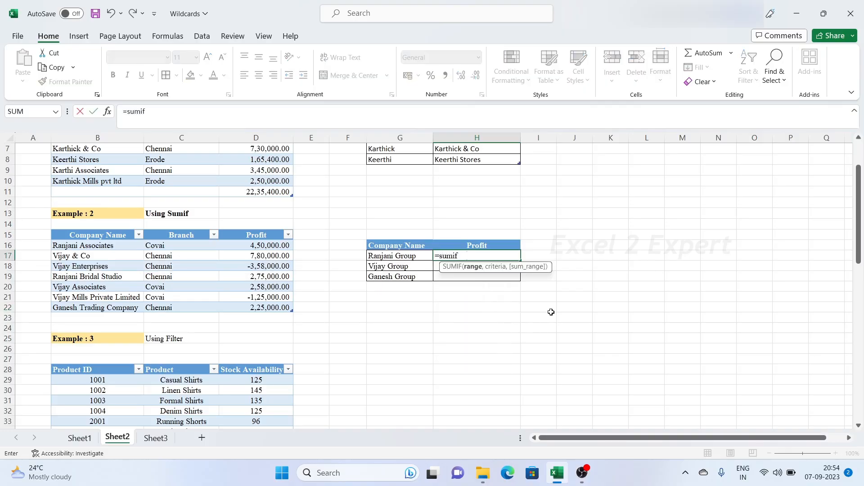
{"action": "key", "text": "Tab"}
{"action": "left_click_drag", "start_coordinate": [104, 248], "coordinate": [113, 300]}
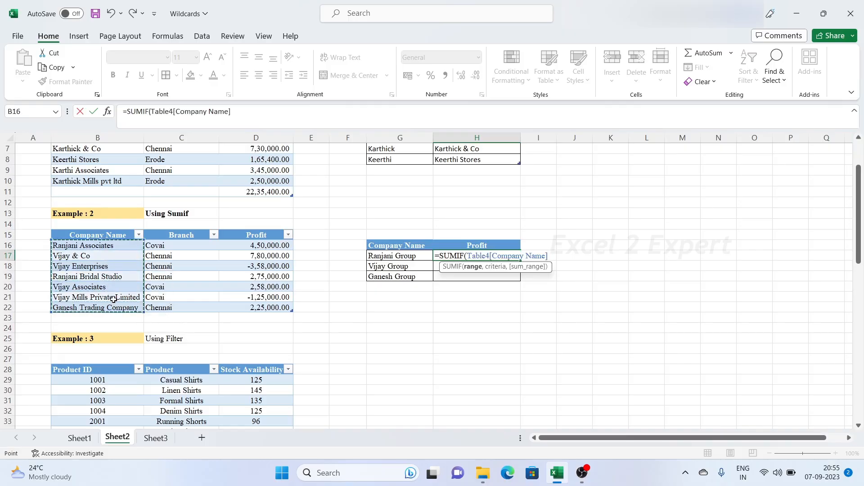
{"action": "type", "text": ",\"*Ranjani*"}
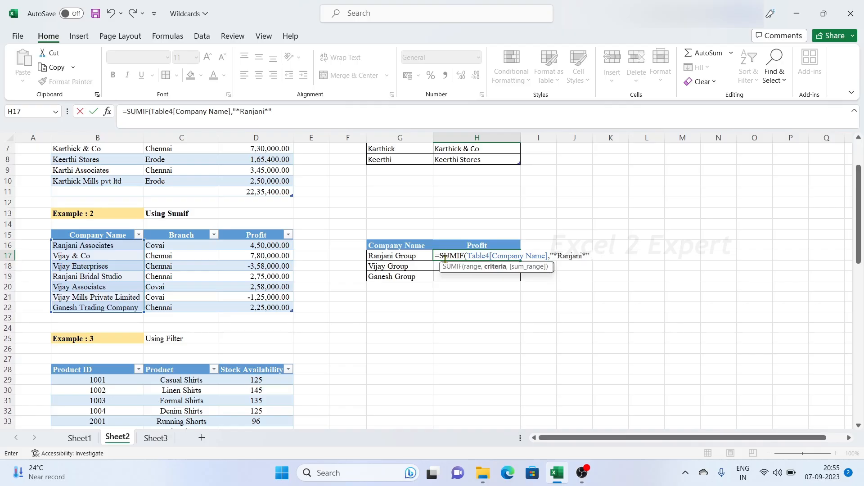
{"action": "type", "text": ","}
{"action": "left_click_drag", "start_coordinate": [266, 244], "coordinate": [271, 306]}
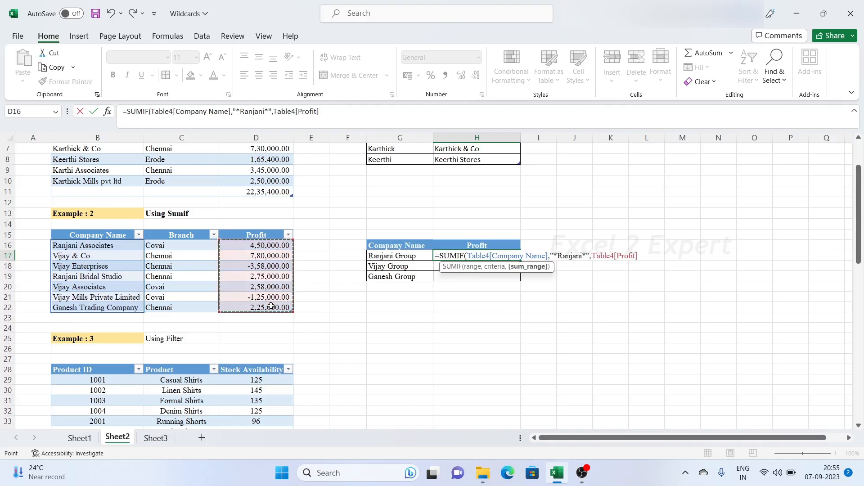
{"action": "type", "text": ")"}
{"action": "key", "text": "Return"}
{"action": "left_click", "coordinate": [574, 307]}
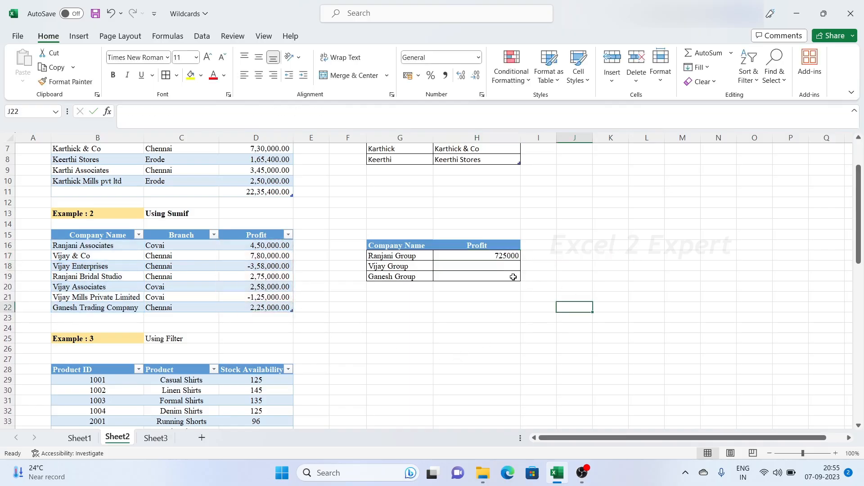
Verify the Ranjani Group profit in H17 against the combined Ranjani profits in D16 and D19
{"action": "left_click", "coordinate": [495, 255]}
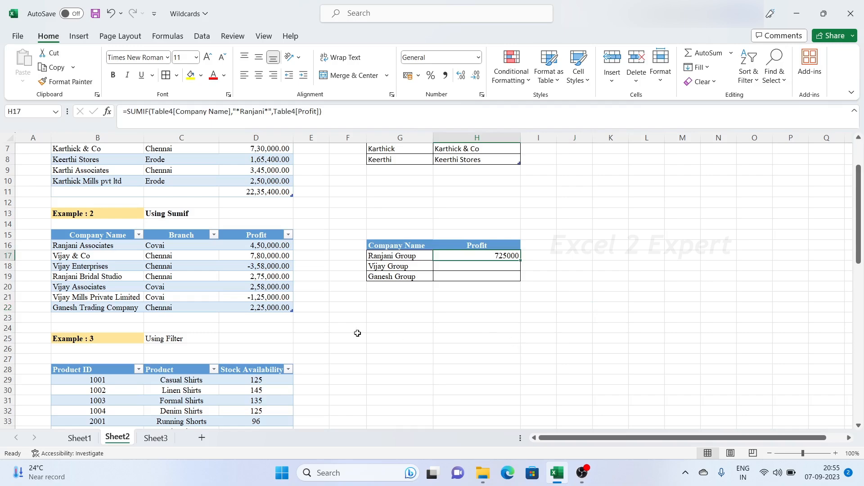
{"action": "left_click", "coordinate": [103, 247]}
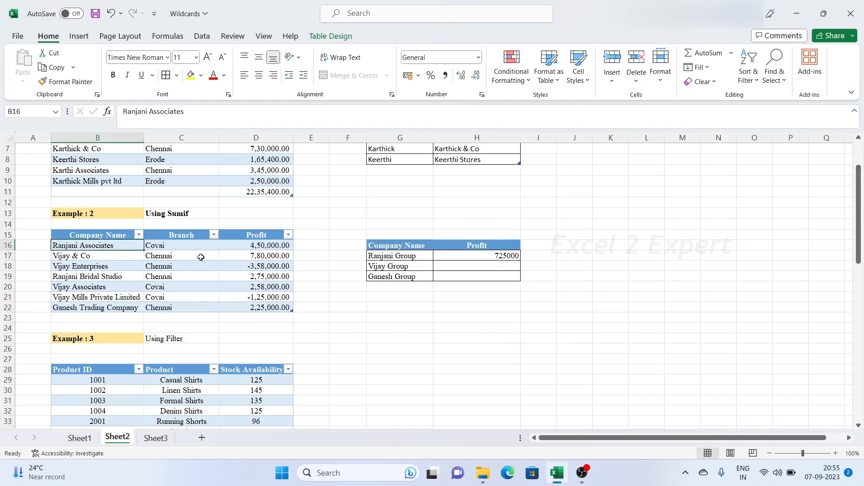
{"action": "left_click", "coordinate": [83, 279]}
{"action": "left_click", "coordinate": [262, 277]}
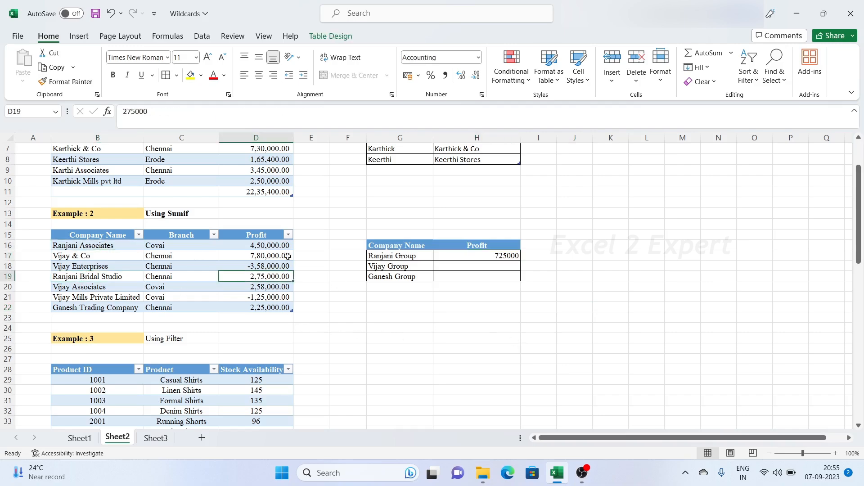
{"action": "left_click", "coordinate": [270, 247], "text": "ctrl"}
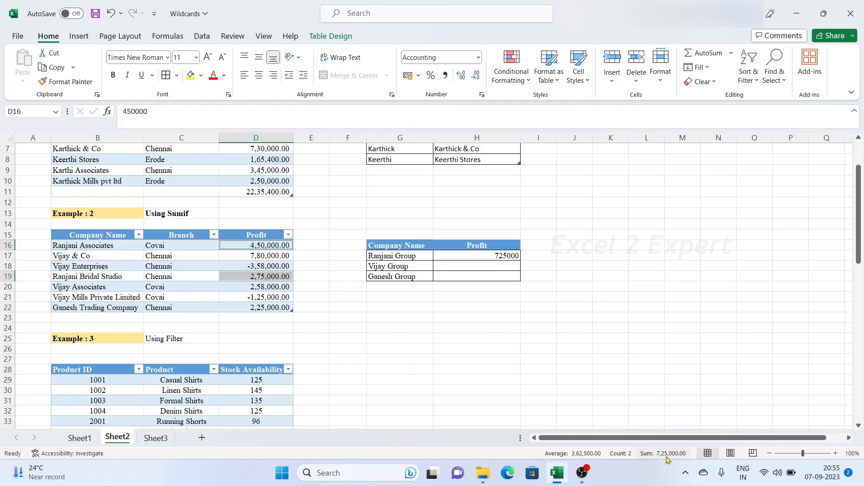
Calculate the Vijay Group profit in H18 with SUMIF, using Table4[Company Name] as range, "*Vijay*" as criteria and Table4[Profit] as sum range
{"action": "left_click", "coordinate": [504, 265]}
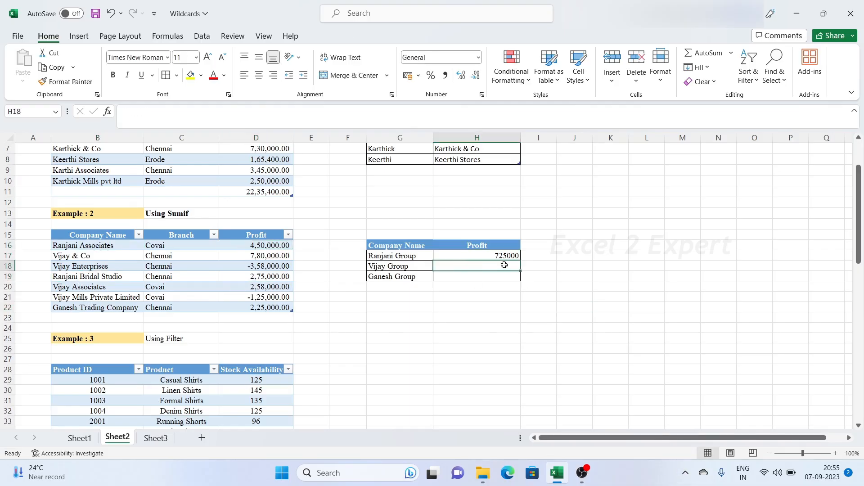
{"action": "type", "text": "=sumif"}
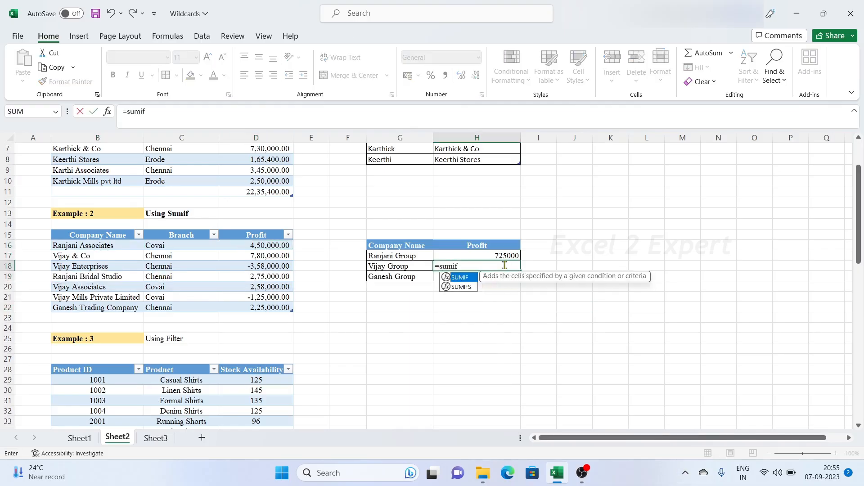
{"action": "key", "text": "Tab"}
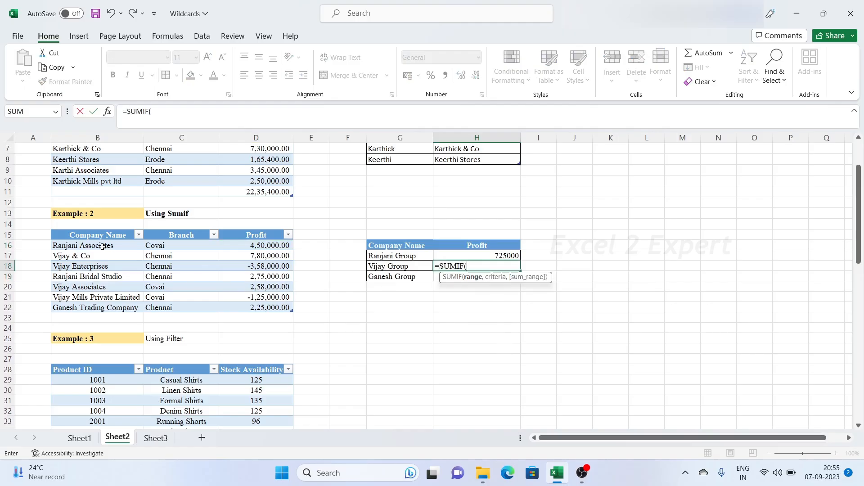
{"action": "left_click_drag", "start_coordinate": [103, 246], "coordinate": [106, 307]}
{"action": "type", "text": ",\"*"}
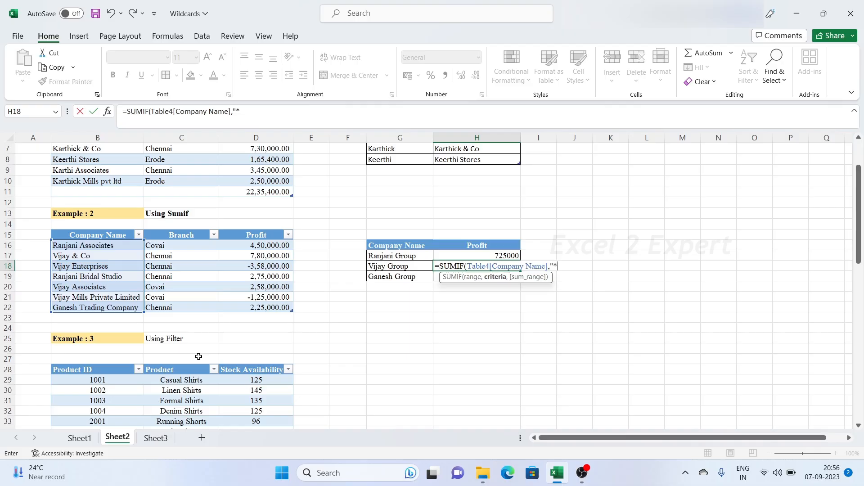
{"action": "type", "text": "Vijay*\","}
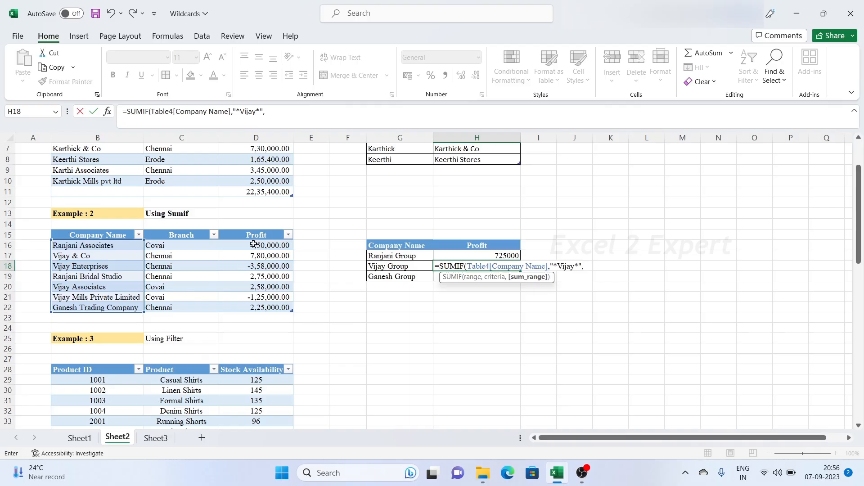
{"action": "left_click_drag", "start_coordinate": [252, 245], "coordinate": [255, 303]}
{"action": "type", "text": ")"}
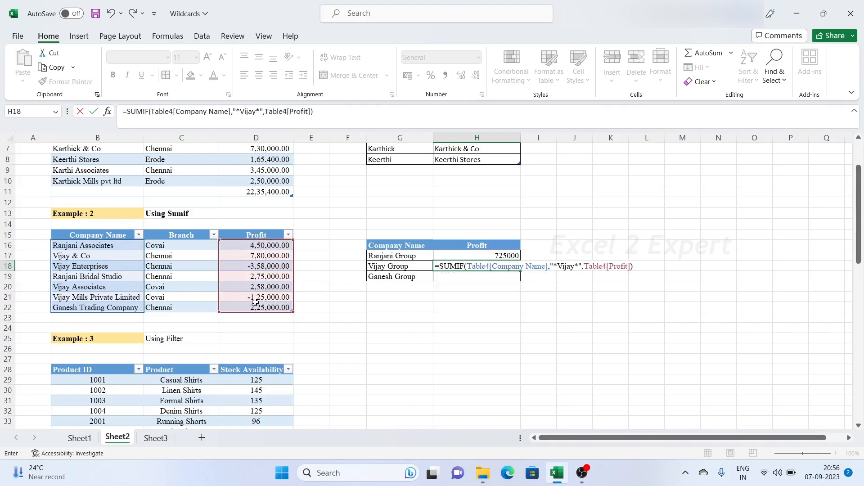
{"action": "key", "text": "Return"}
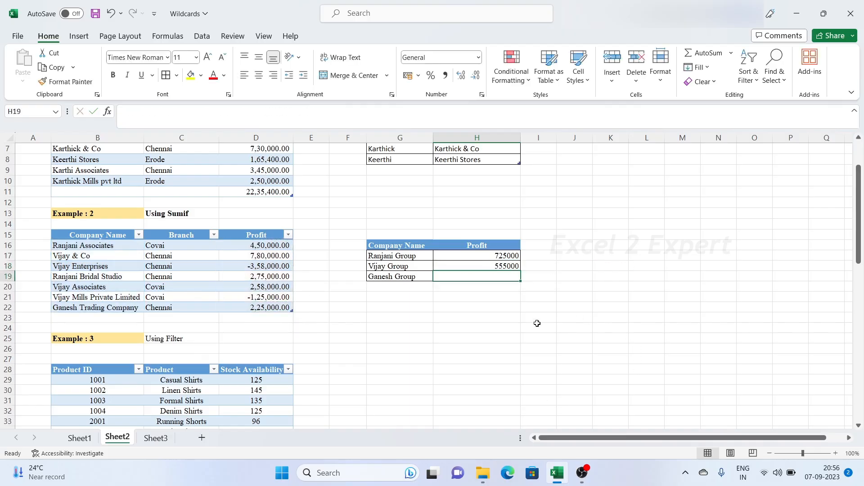
Verify the Vijay Group profit in H18 against the combined Vijay profits in D17, D18, D20 and D21
{"action": "left_click", "coordinate": [514, 263]}
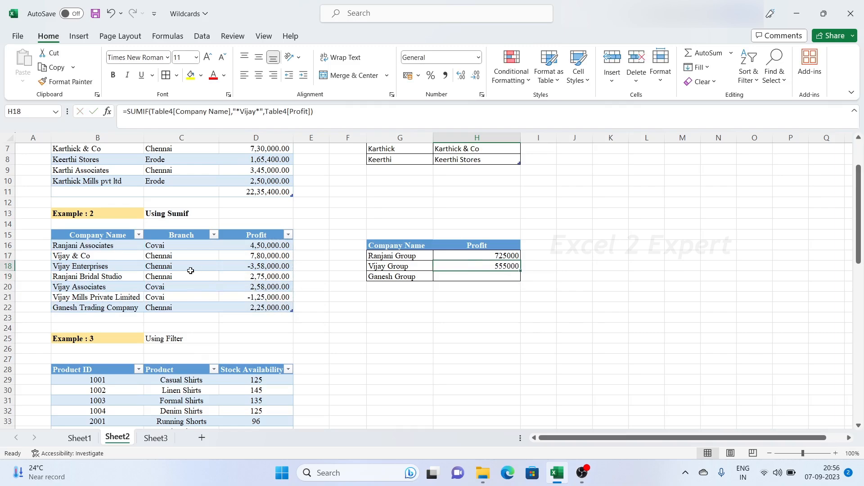
{"action": "left_click", "coordinate": [255, 255]}
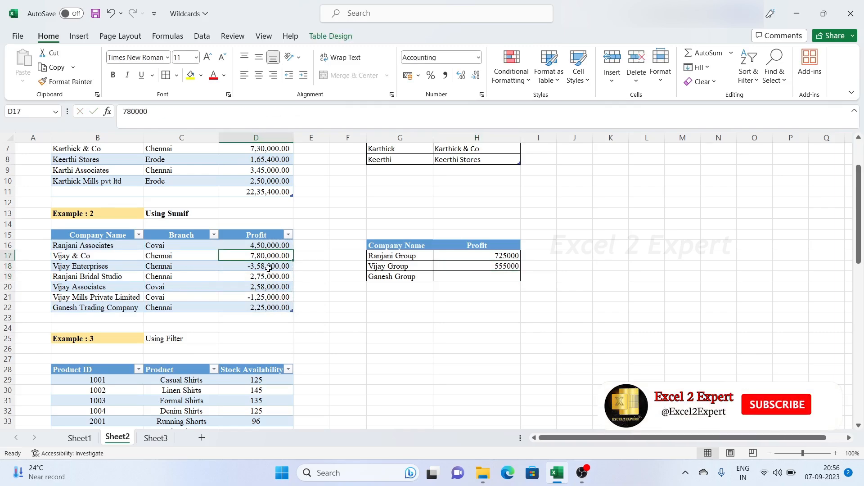
{"action": "left_click", "coordinate": [265, 269], "text": "ctrl"}
{"action": "left_click", "coordinate": [265, 287], "text": "ctrl"}
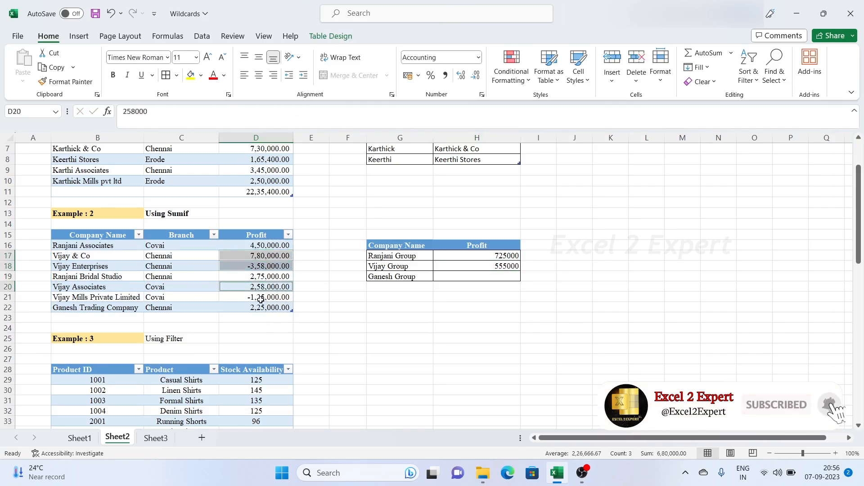
{"action": "left_click", "coordinate": [261, 298], "text": "ctrl"}
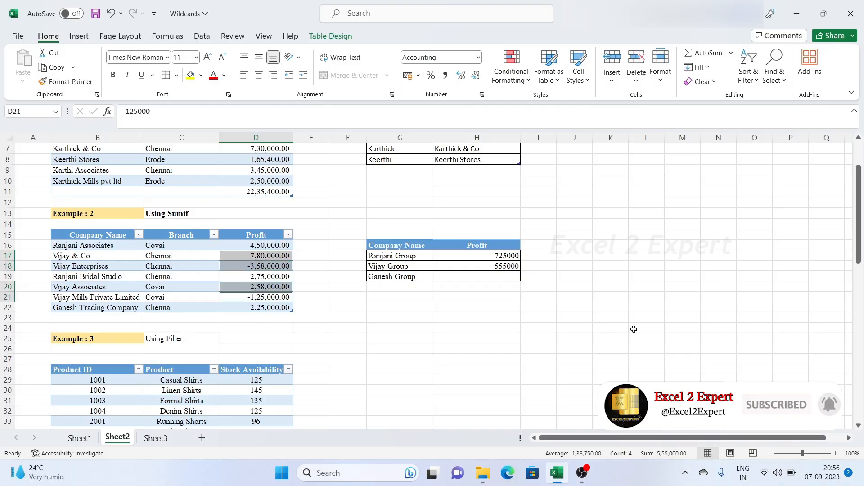
Fill the SUMIF formula from H18 down into H19 and change its criteria to "*Ganesh*" for the Ganesh Group profit
{"action": "left_click", "coordinate": [512, 276]}
{"action": "type", "text": "="}
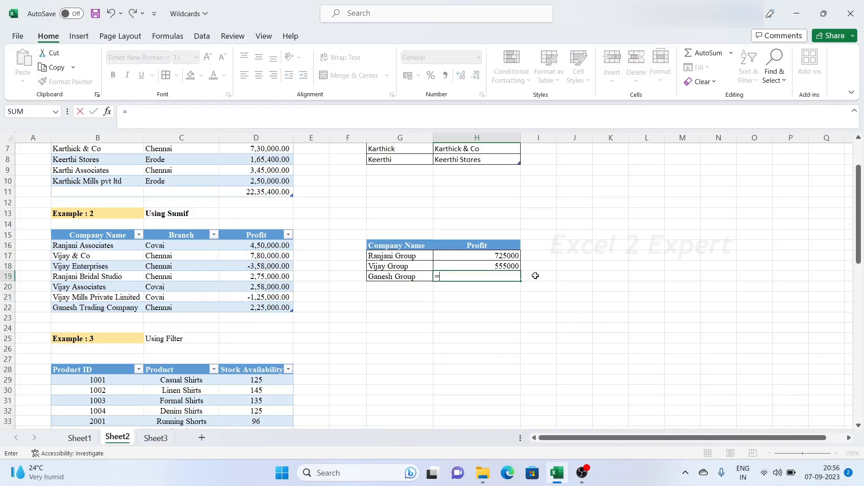
{"action": "key", "text": "Escape"}
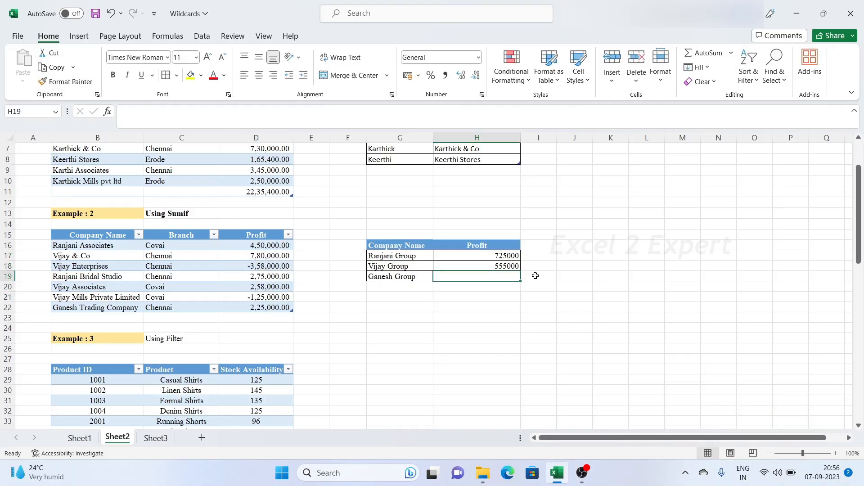
{"action": "key", "text": "ctrl+d"}
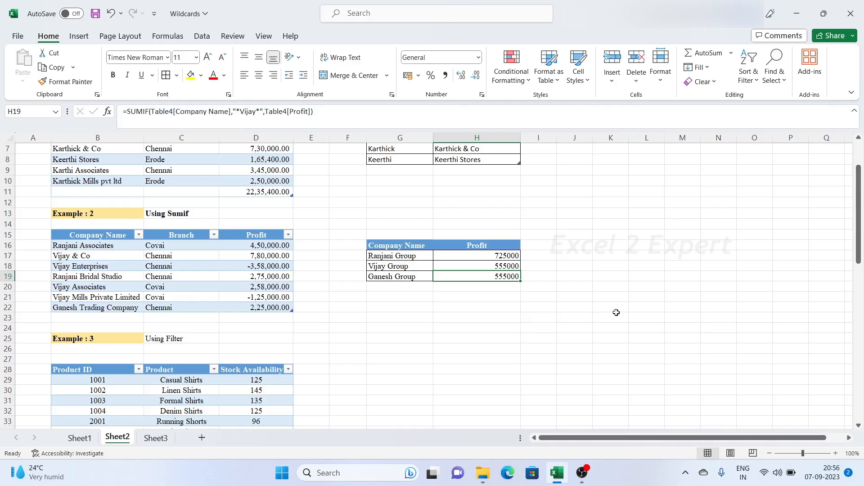
{"action": "left_click", "coordinate": [251, 113]}
{"action": "key", "text": "BackSpace"}
{"action": "key", "text": "BackSpace"}
{"action": "key", "text": "BackSpace"}
{"action": "key", "text": "BackSpace"}
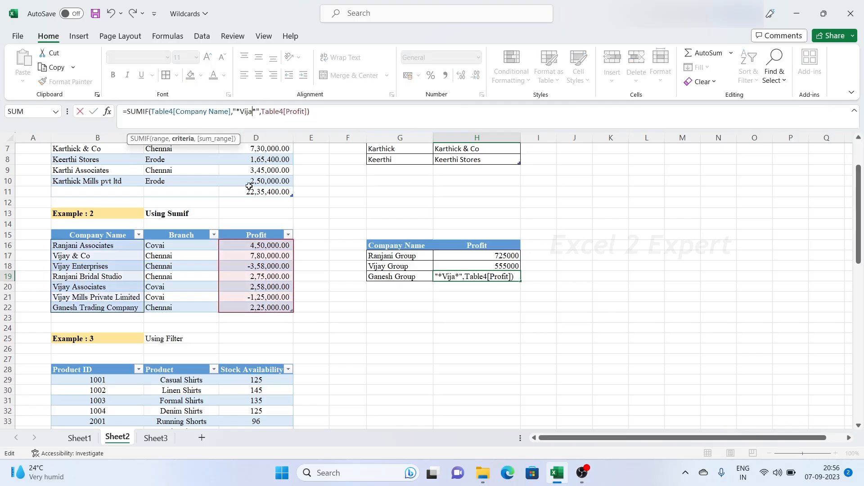
{"action": "key", "text": "BackSpace"}
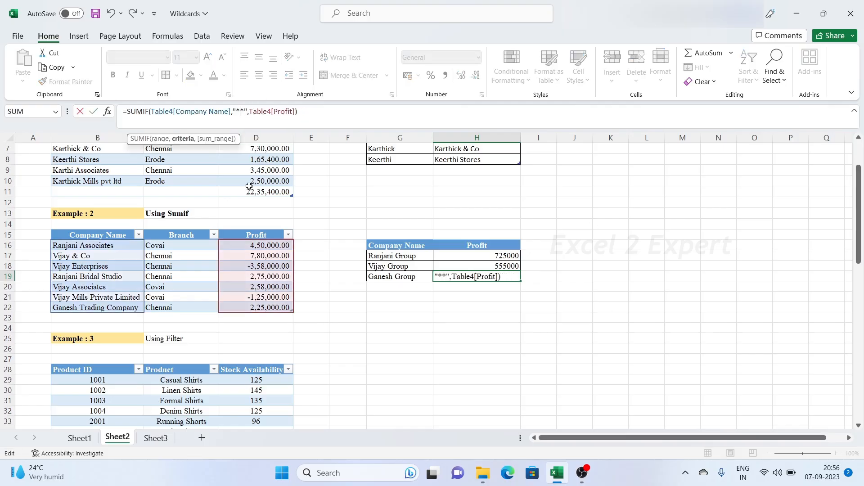
{"action": "type", "text": "Ganesh"}
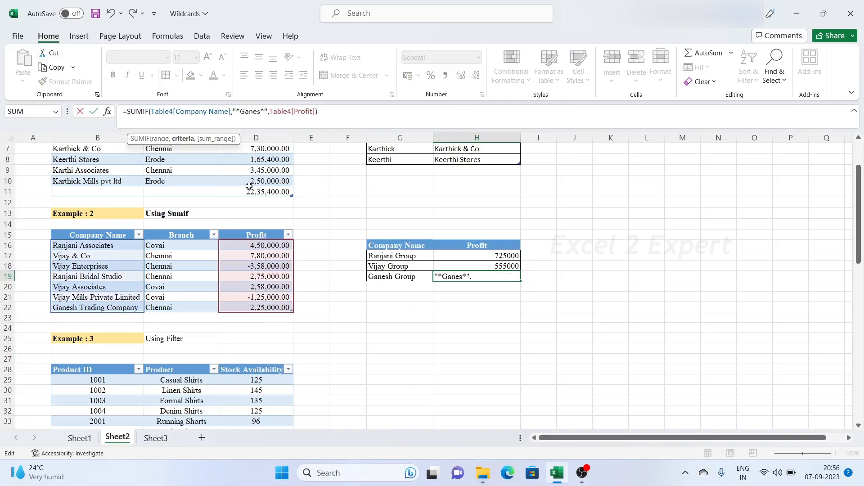
{"action": "key", "text": "Return"}
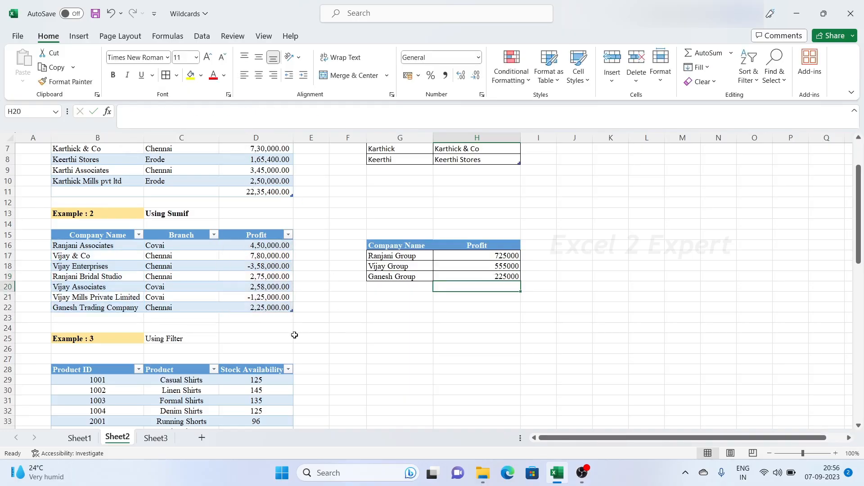
Check the Ganesh Group profit in H19 against the Ganesh Trading Company row, and save the workbook
{"action": "left_click", "coordinate": [233, 305]}
{"action": "left_click", "coordinate": [500, 277]}
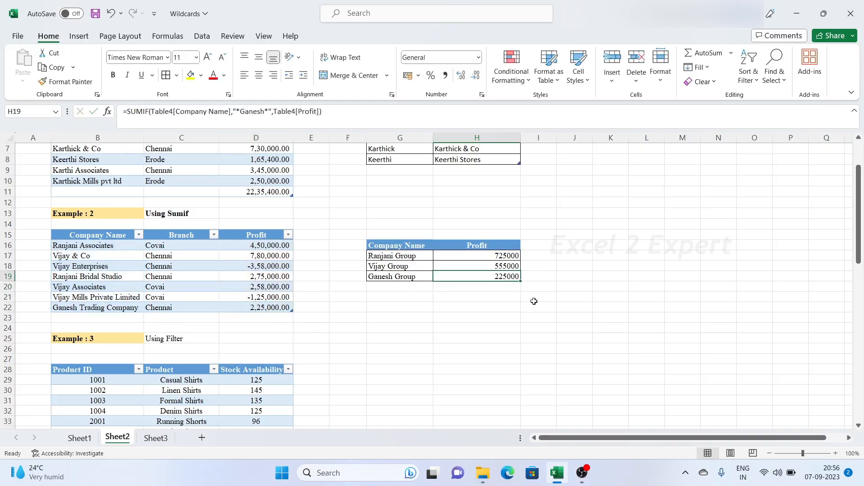
{"action": "left_click", "coordinate": [659, 316]}
{"action": "left_click", "coordinate": [617, 325]}
{"action": "key", "text": "ctrl+s"}
{"action": "left_click", "coordinate": [609, 296]}
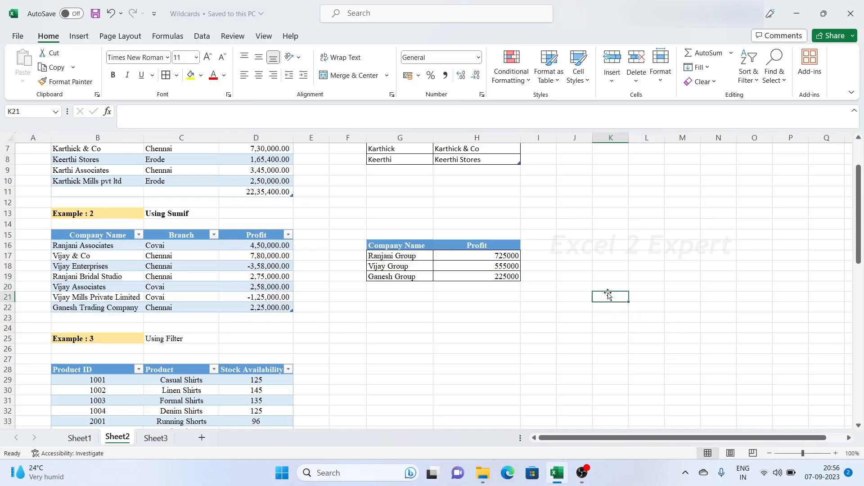
Review the three group profits calculated with SUMIF in H17:H19
{"action": "left_click", "coordinate": [482, 337]}
{"action": "left_click_drag", "start_coordinate": [500, 257], "coordinate": [505, 275]}
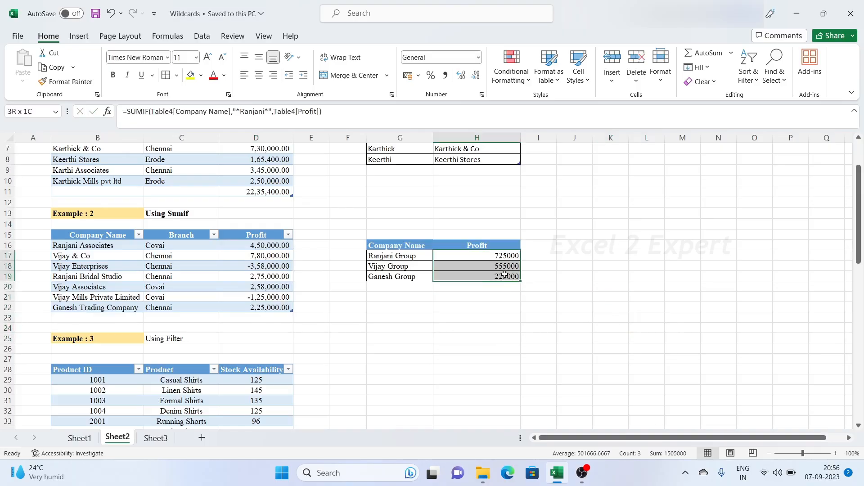
{"action": "left_click", "coordinate": [623, 305]}
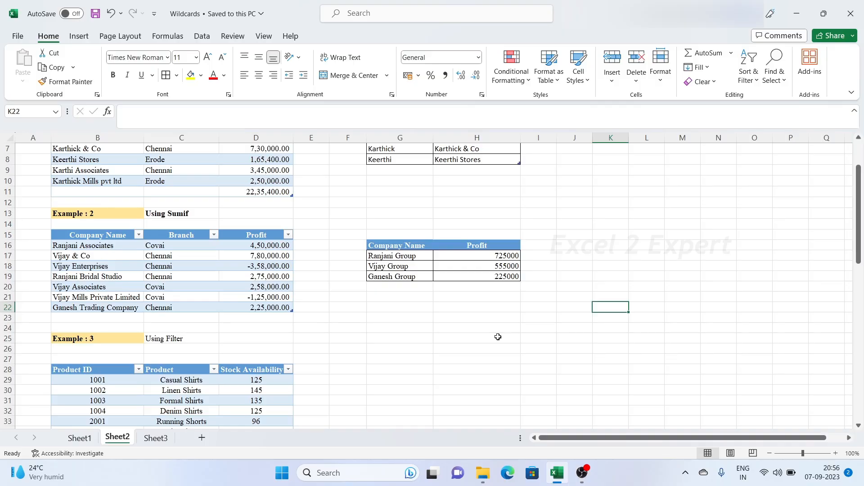
Examine Example 3, Using Filter, with its product table and the Product label in B43
{"action": "scroll", "coordinate": [477, 370], "scroll_direction": "down", "scroll_amount": 4}
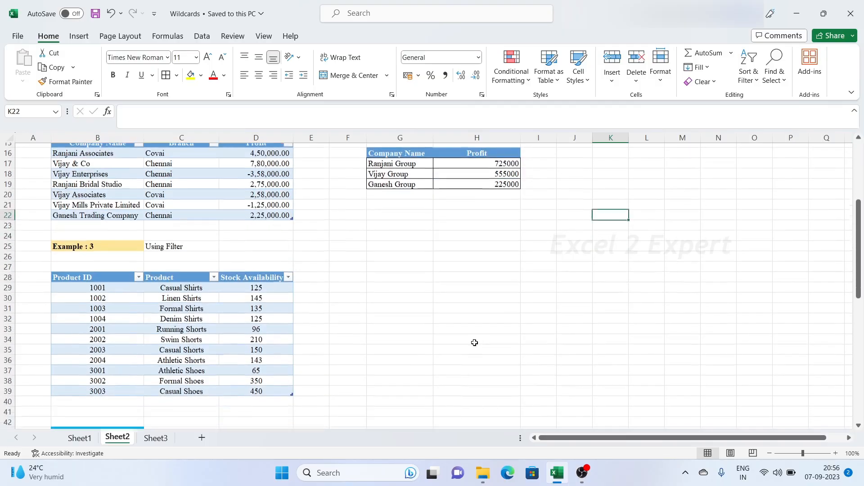
{"action": "left_click", "coordinate": [454, 315]}
{"action": "left_click", "coordinate": [179, 209]}
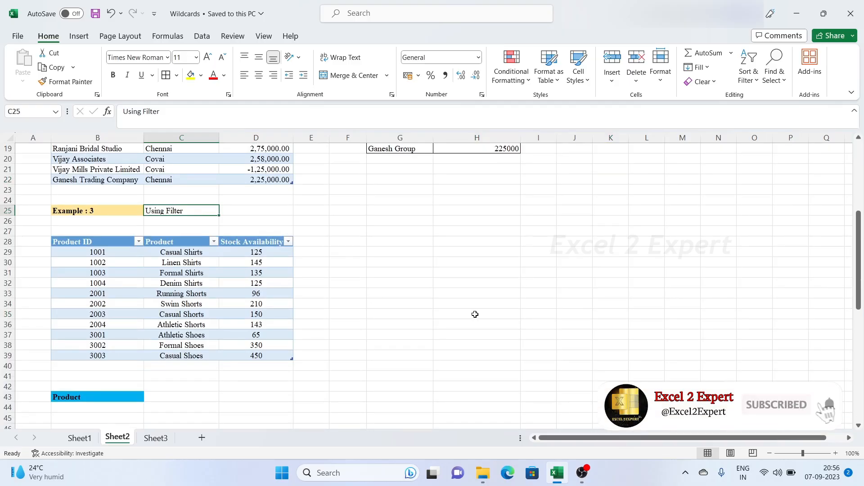
{"action": "scroll", "coordinate": [444, 303], "scroll_direction": "down", "scroll_amount": 1}
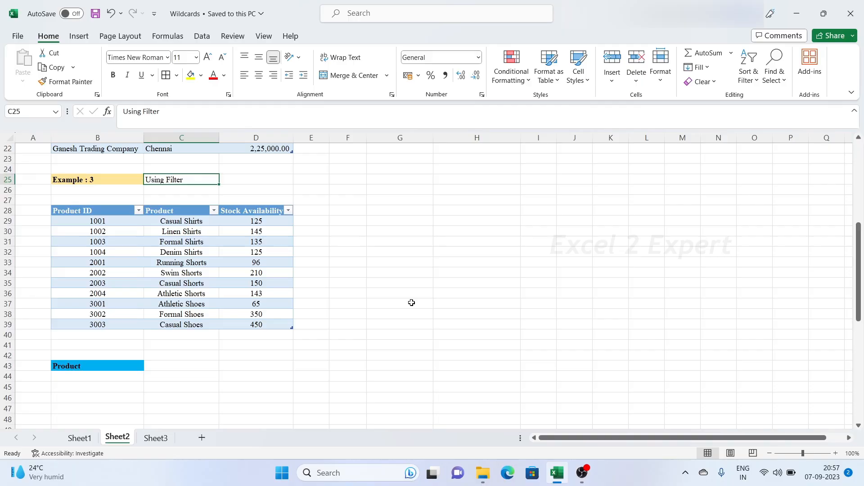
{"action": "scroll", "coordinate": [411, 302], "scroll_direction": "down", "scroll_amount": 1}
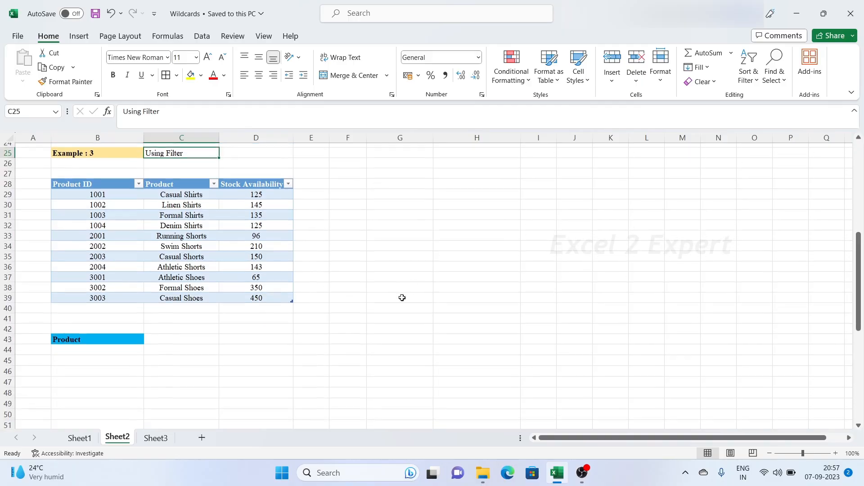
{"action": "left_click", "coordinate": [378, 299]}
{"action": "left_click", "coordinate": [269, 346]}
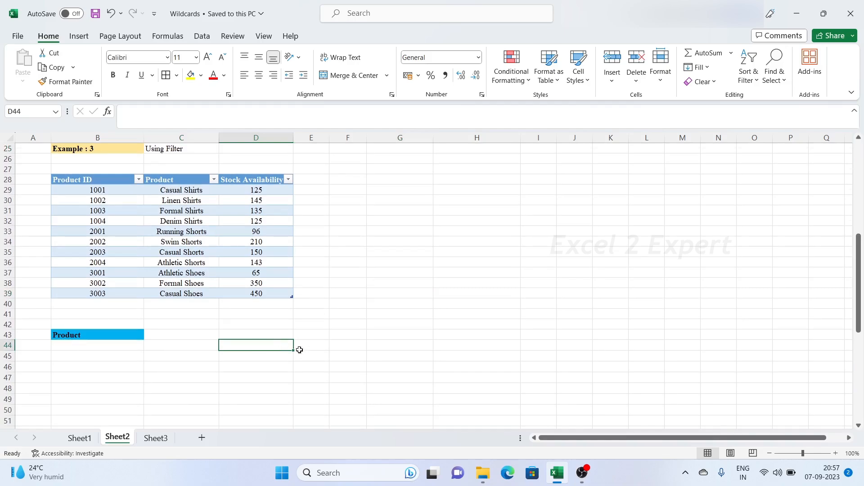
{"action": "scroll", "coordinate": [304, 349], "scroll_direction": "down", "scroll_amount": 1}
{"action": "scroll", "coordinate": [311, 334], "scroll_direction": "up", "scroll_amount": 1}
{"action": "left_click", "coordinate": [364, 343]}
{"action": "type", "text": "is"}
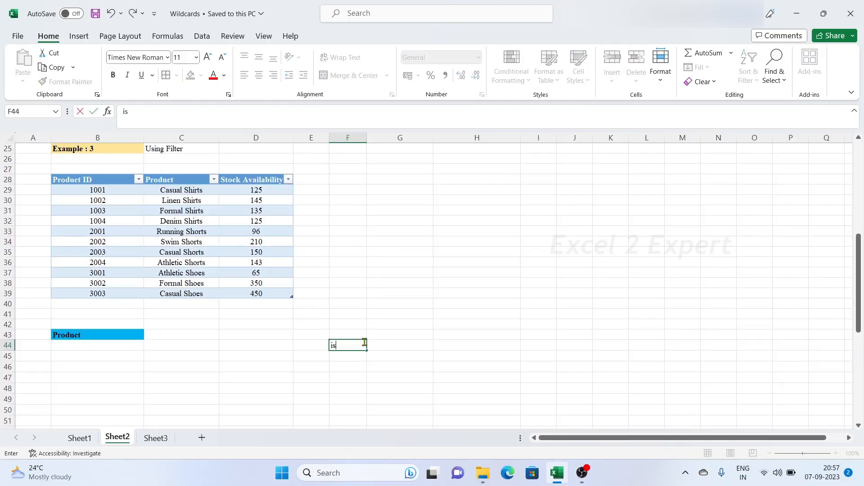
{"action": "type", "text": "="}
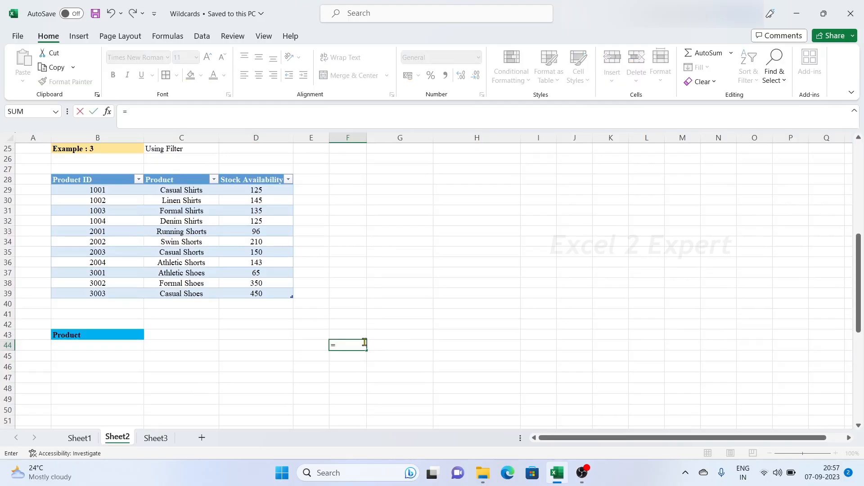
{"action": "type", "text": "isnume"}
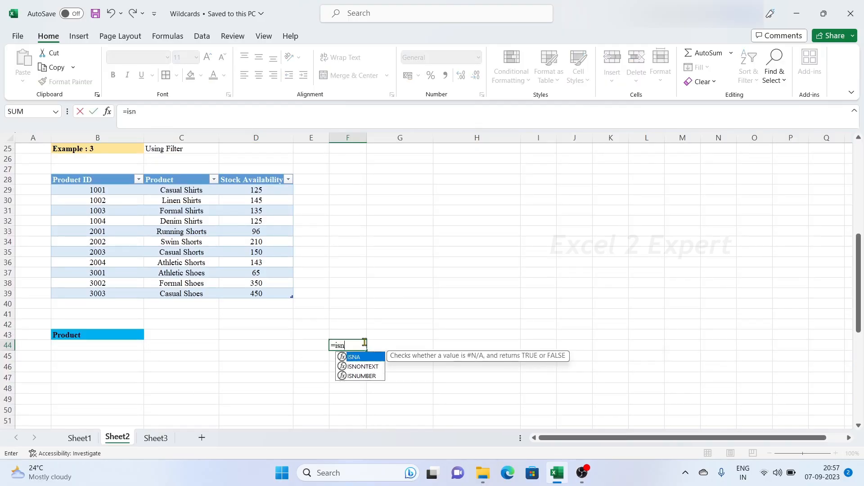
{"action": "key", "text": "BackSpace"}
{"action": "key", "text": "BackSpace"}
{"action": "key", "text": "BackSpace"}
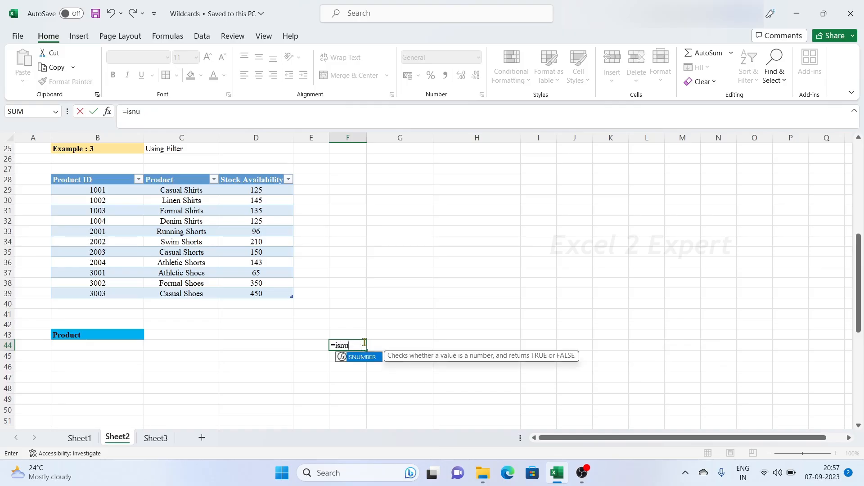
{"action": "type", "text": "mb"}
{"action": "key", "text": "Escape"}
{"action": "key", "text": "Escape"}
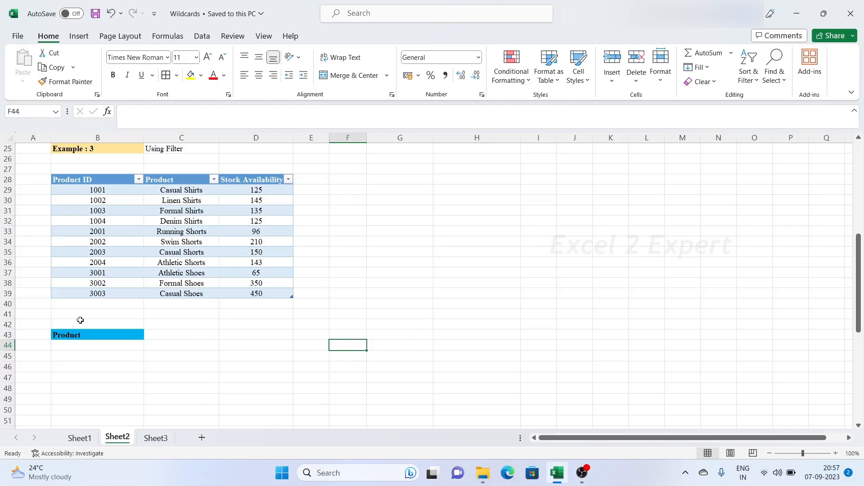
Compare the shirts, shorts and shoes entries in the Product column of the Example 3 table, C29:C39
{"action": "scroll", "coordinate": [91, 324], "scroll_direction": "down", "scroll_amount": 1}
{"action": "left_click", "coordinate": [233, 335]}
{"action": "scroll", "coordinate": [233, 336], "scroll_direction": "up", "scroll_amount": 2}
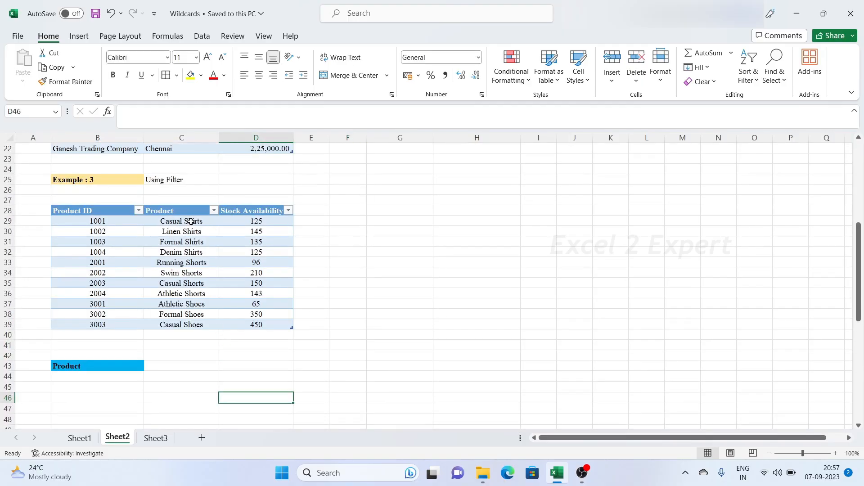
{"action": "left_click_drag", "start_coordinate": [189, 222], "coordinate": [193, 296]}
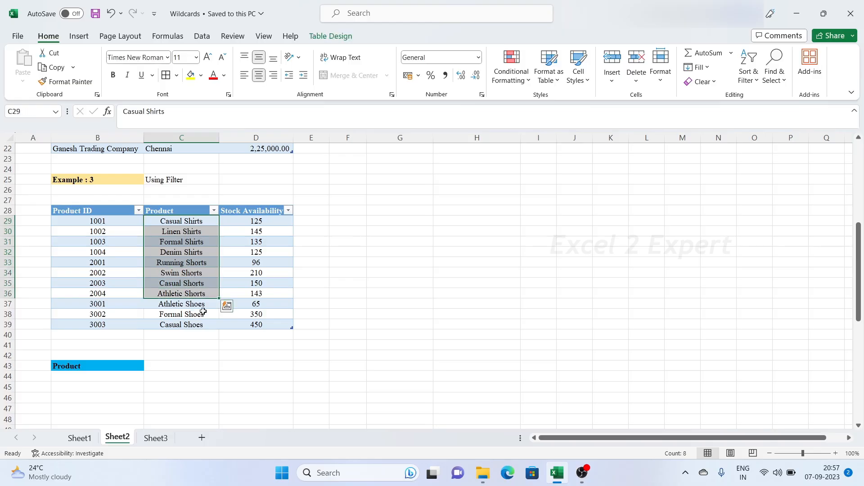
{"action": "left_click", "coordinate": [201, 324]}
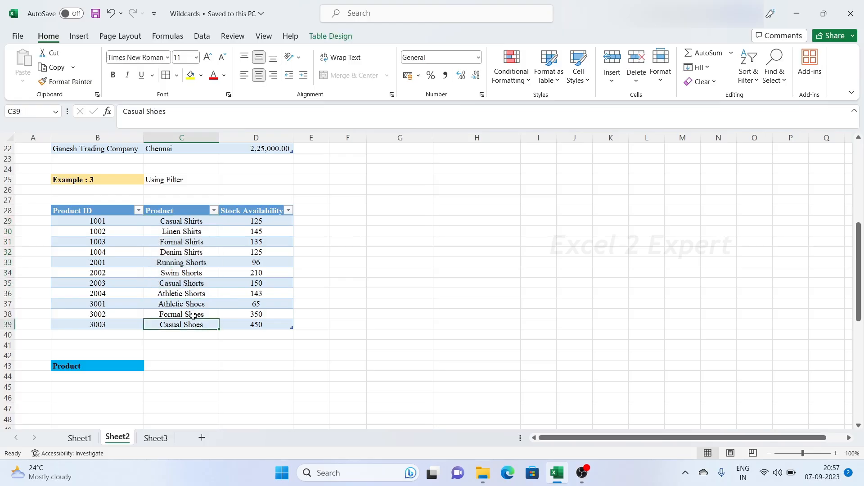
{"action": "left_click", "coordinate": [207, 347]}
{"action": "left_click_drag", "start_coordinate": [190, 219], "coordinate": [182, 283]}
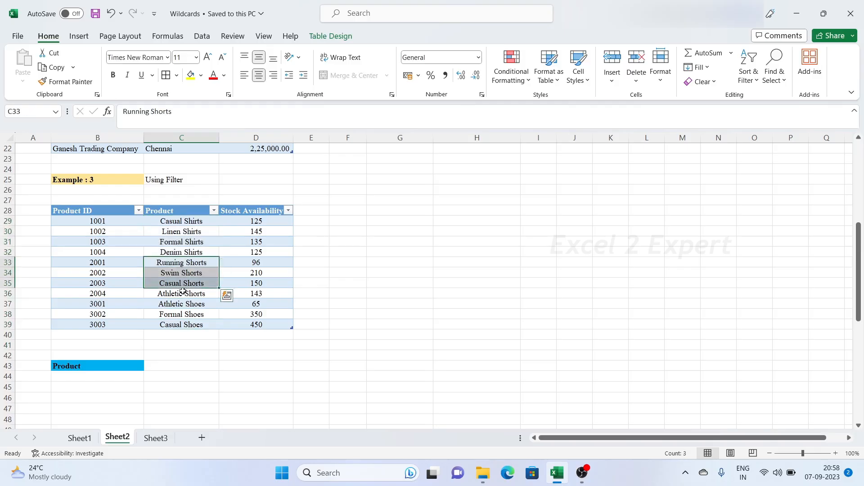
{"action": "mouse_move", "coordinate": [196, 316]}
{"action": "left_mouse_down"}
{"action": "mouse_move", "coordinate": [196, 334]}
{"action": "mouse_move", "coordinate": [202, 322]}
{"action": "left_mouse_up"}
{"action": "left_click", "coordinate": [346, 325]}
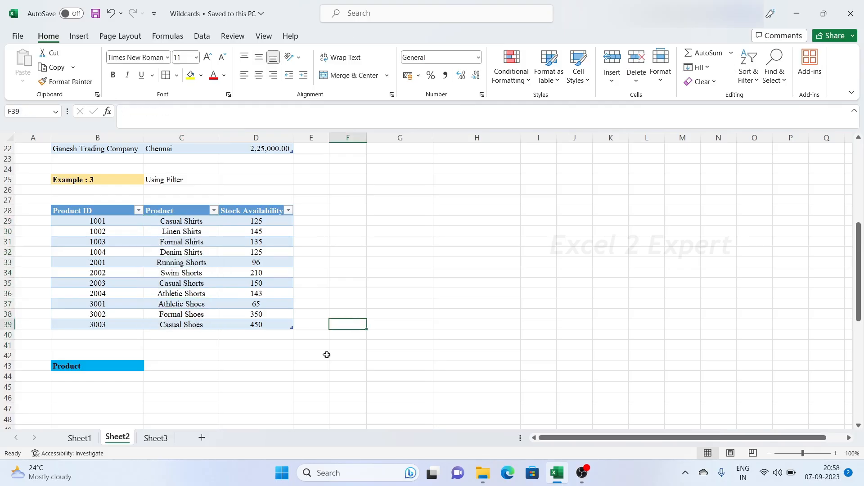
{"action": "left_click", "coordinate": [315, 386]}
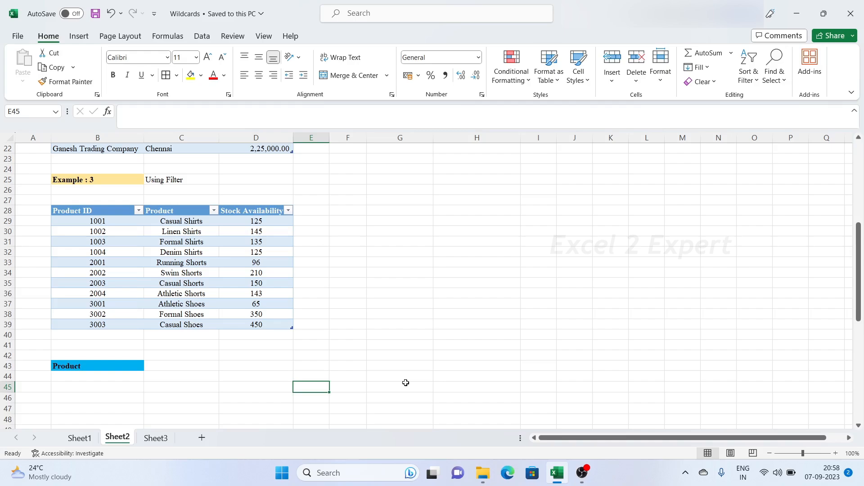
Enter =SEARCH("Shirts",Table6[Product]) in D46 to look for Shirts in every entry of the Product column
{"action": "scroll", "coordinate": [405, 382], "scroll_direction": "down", "scroll_amount": 1}
{"action": "left_click", "coordinate": [252, 365]}
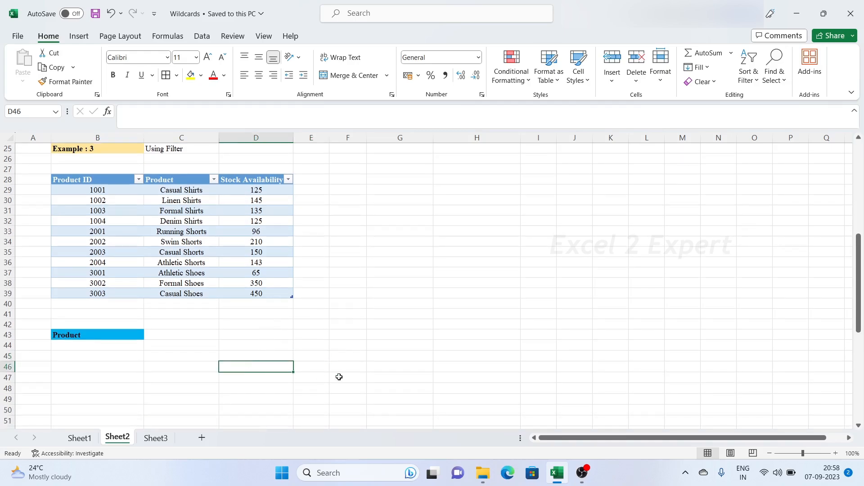
{"action": "type", "text": "=sear"}
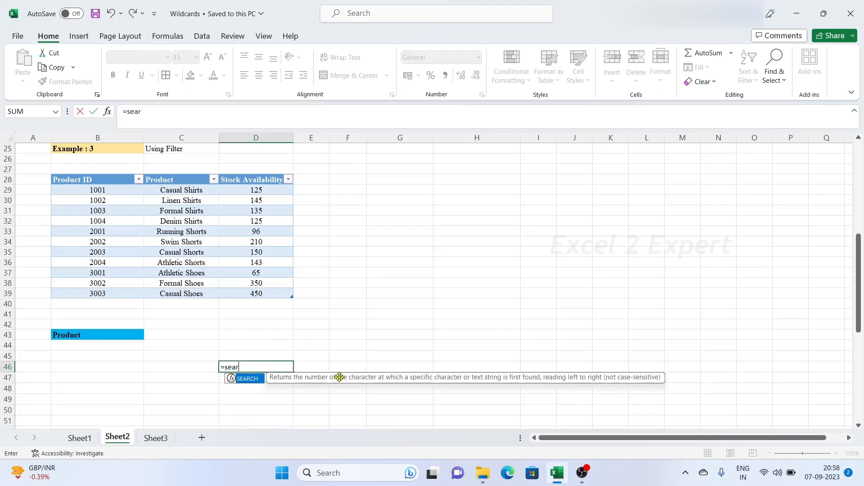
{"action": "type", "text": "ch"}
{"action": "key", "text": "Tab"}
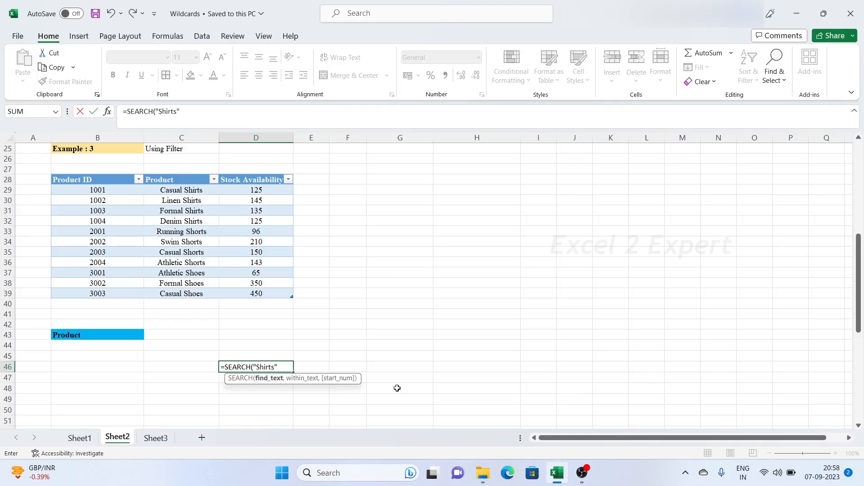
{"action": "type", "text": ","}
{"action": "left_click_drag", "start_coordinate": [182, 192], "coordinate": [189, 291]}
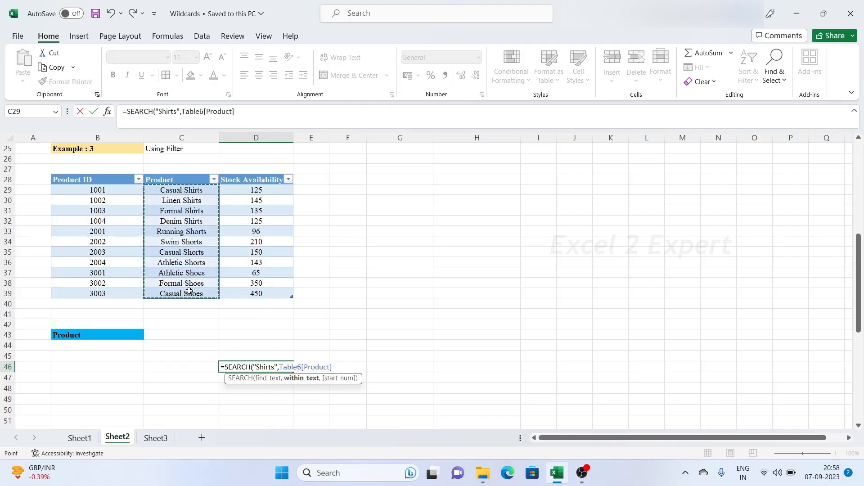
{"action": "type", "text": ")"}
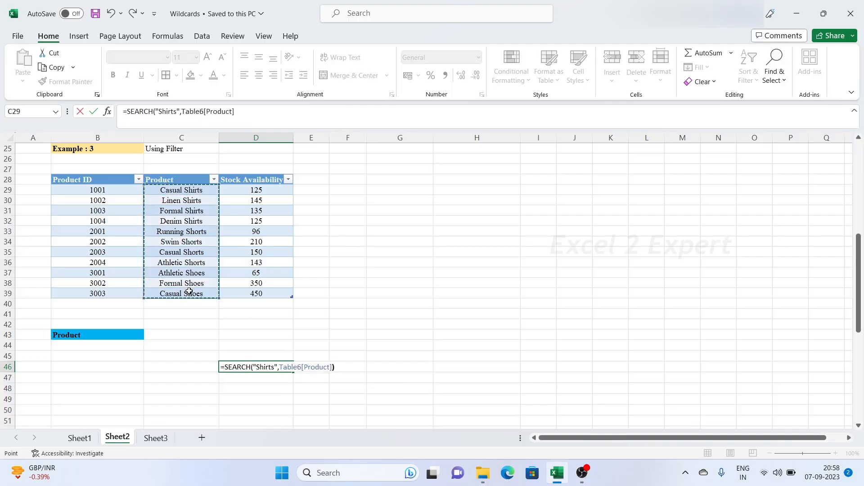
{"action": "key", "text": "Return"}
Compare the numeric SEARCH results in D46:D49 with the shirt entries in C29:C32
{"action": "left_click", "coordinate": [402, 306]}
{"action": "scroll", "coordinate": [405, 315], "scroll_direction": "down", "scroll_amount": 4}
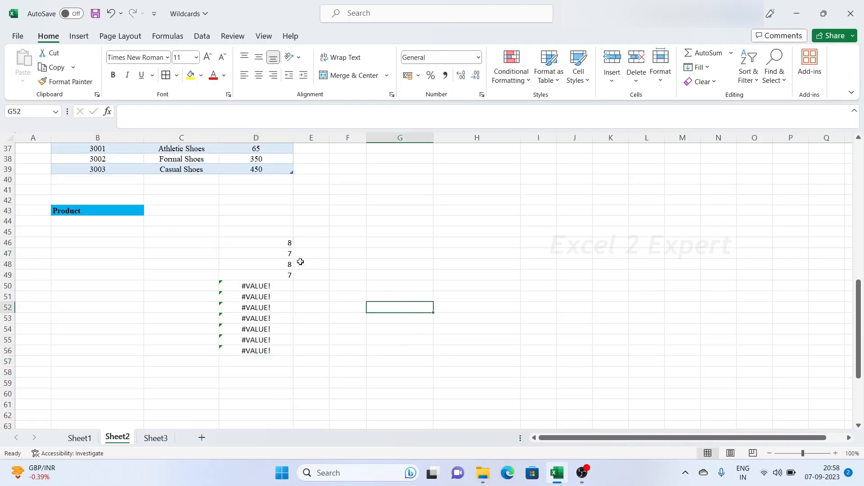
{"action": "left_click_drag", "start_coordinate": [279, 243], "coordinate": [285, 273]}
{"action": "scroll", "coordinate": [181, 177], "scroll_direction": "up", "scroll_amount": 2}
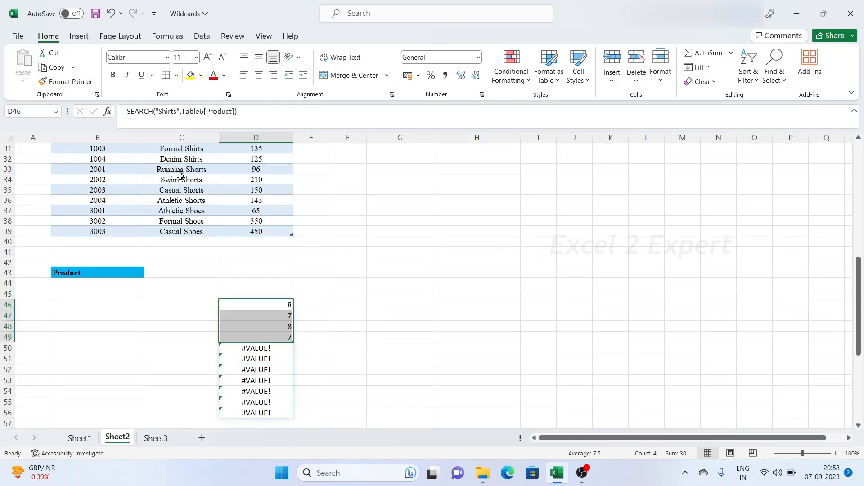
{"action": "scroll", "coordinate": [180, 177], "scroll_direction": "up", "scroll_amount": 1}
{"action": "left_click_drag", "start_coordinate": [196, 169], "coordinate": [195, 190]}
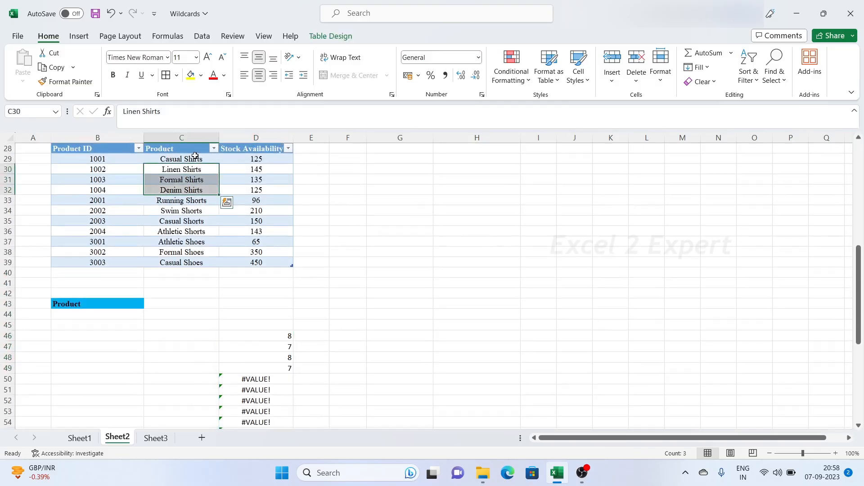
{"action": "left_click_drag", "start_coordinate": [195, 155], "coordinate": [197, 187]}
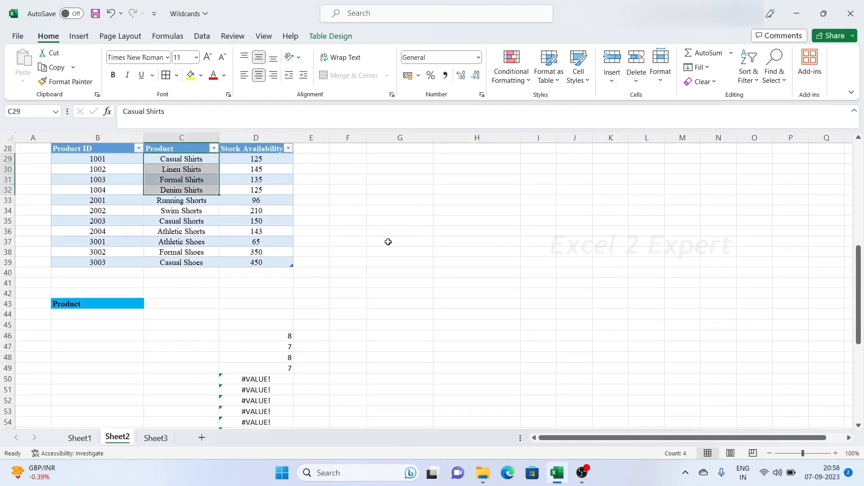
Match individual SEARCH results in D46 and D47 to the Formal Shirts and Denim Shirts entries in the table
{"action": "scroll", "coordinate": [305, 349], "scroll_direction": "down", "scroll_amount": 1}
{"action": "left_click", "coordinate": [283, 305]}
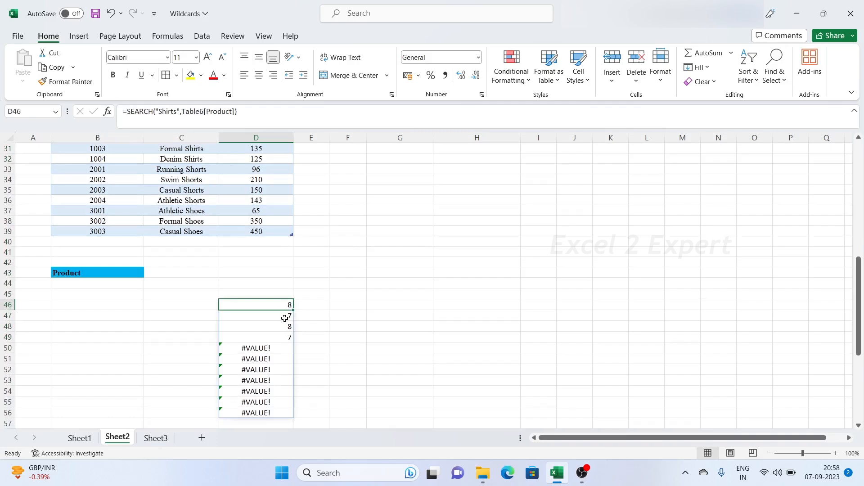
{"action": "left_click", "coordinate": [285, 317]}
{"action": "scroll", "coordinate": [243, 279], "scroll_direction": "up", "scroll_amount": 3}
{"action": "left_click", "coordinate": [202, 238]}
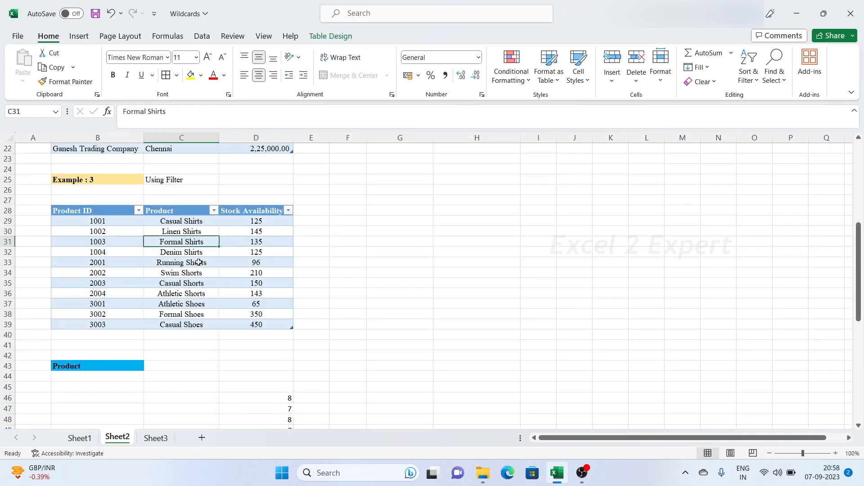
{"action": "left_click", "coordinate": [194, 251]}
Compare the shorts and shoes entries in the Product column with the SEARCH results from D46 downward
{"action": "scroll", "coordinate": [392, 284], "scroll_direction": "down", "scroll_amount": 1}
{"action": "left_click", "coordinate": [392, 284]}
{"action": "scroll", "coordinate": [306, 261], "scroll_direction": "down", "scroll_amount": 2}
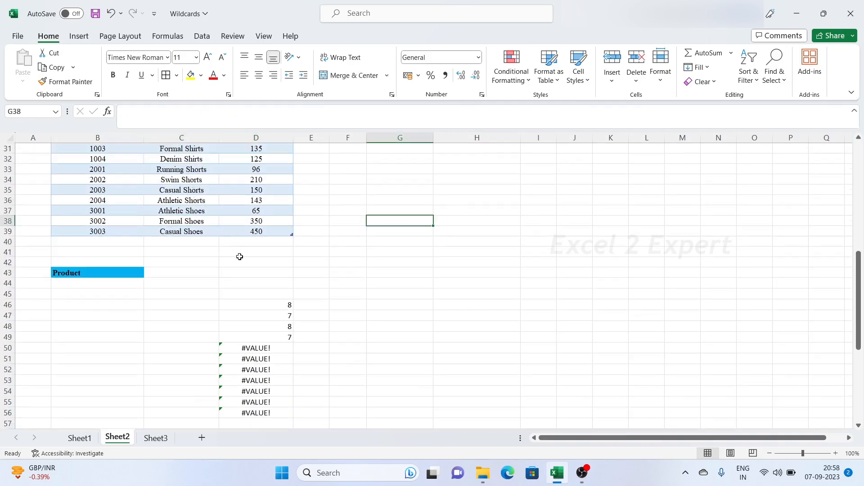
{"action": "left_click_drag", "start_coordinate": [200, 180], "coordinate": [199, 235]}
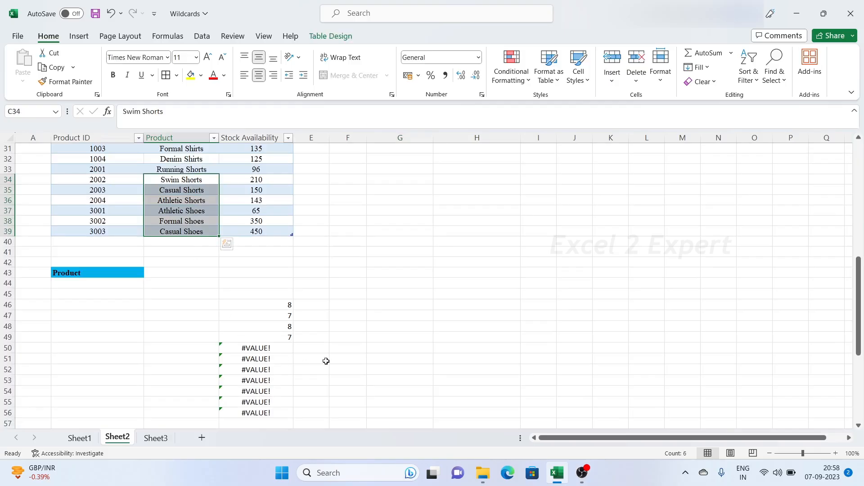
{"action": "left_click", "coordinate": [396, 348]}
{"action": "left_click_drag", "start_coordinate": [289, 308], "coordinate": [279, 337]}
Enter =ISNUMBER(D46#) in C46 to test whether each SEARCH result is a number
{"action": "left_click", "coordinate": [200, 308]}
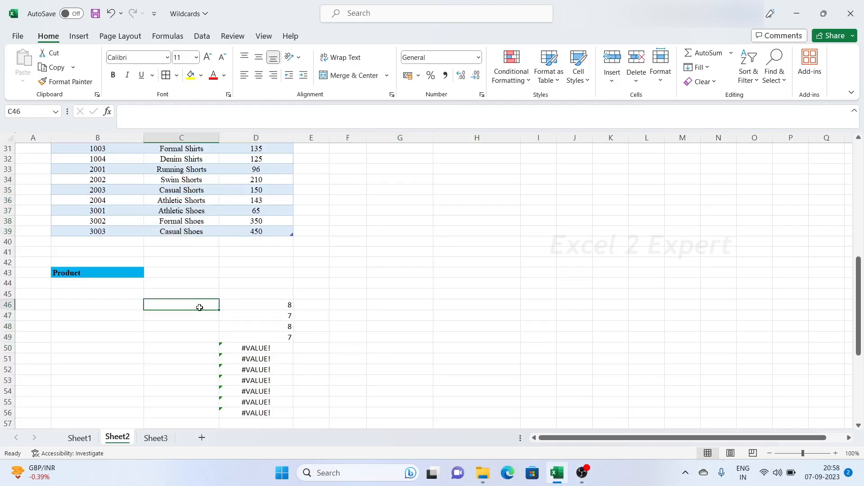
{"action": "type", "text": "="}
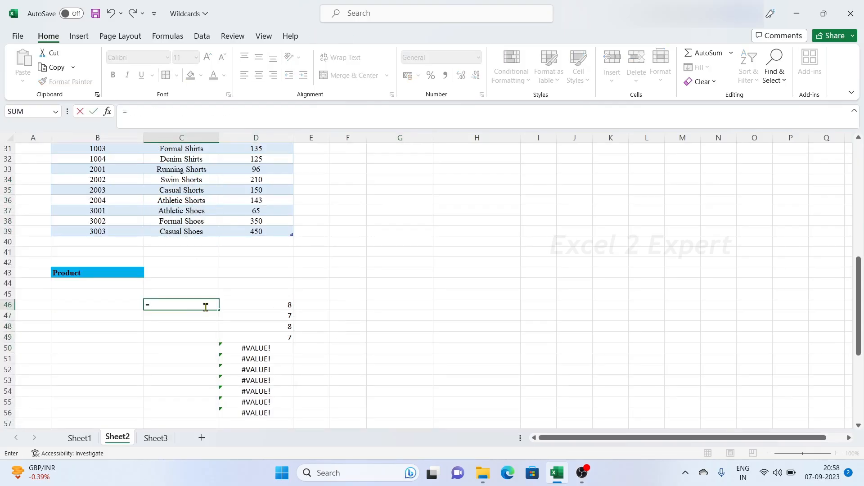
{"action": "type", "text": "is"}
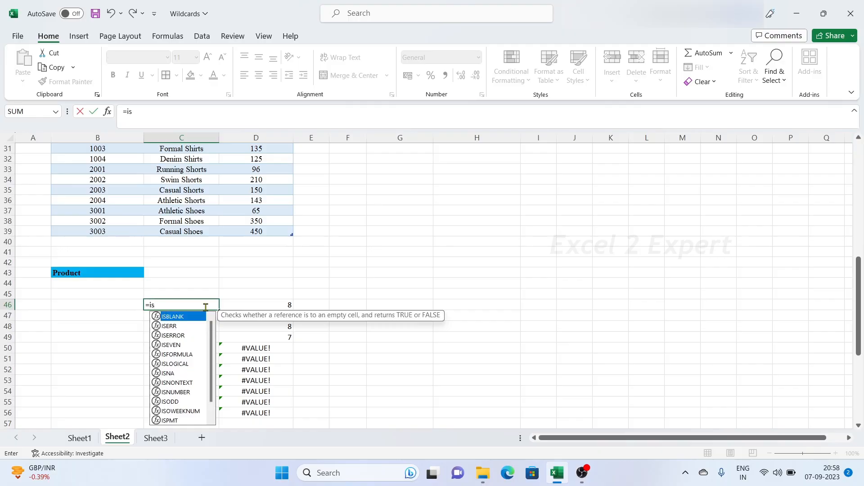
{"action": "type", "text": "nm"}
{"action": "key", "text": "BackSpace"}
{"action": "type", "text": "u"}
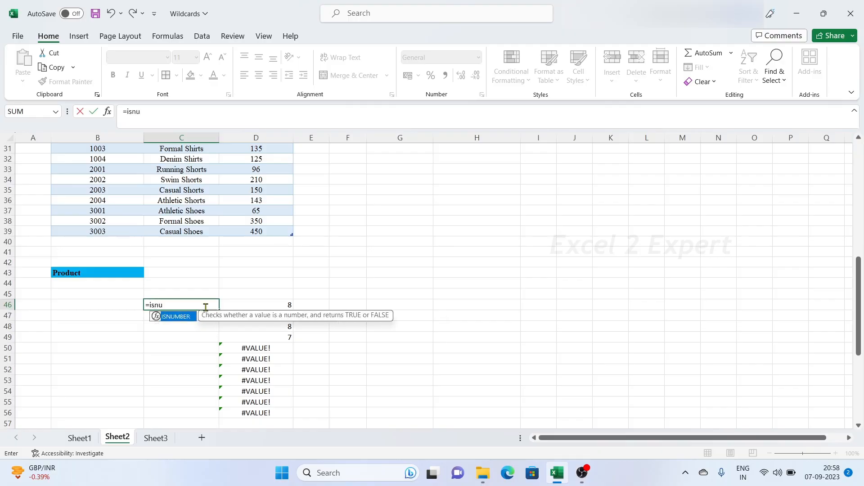
{"action": "type", "text": "mber"}
{"action": "key", "text": "Tab"}
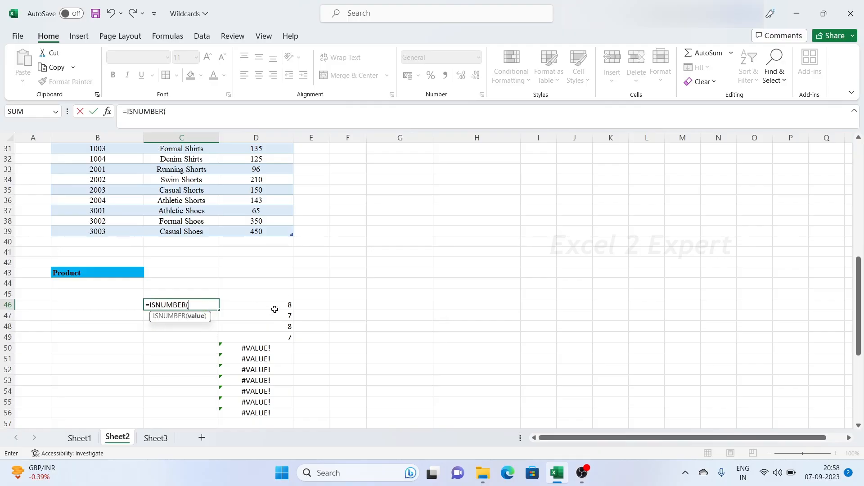
{"action": "left_click_drag", "start_coordinate": [274, 306], "coordinate": [286, 383]}
{"action": "key", "text": "Return"}
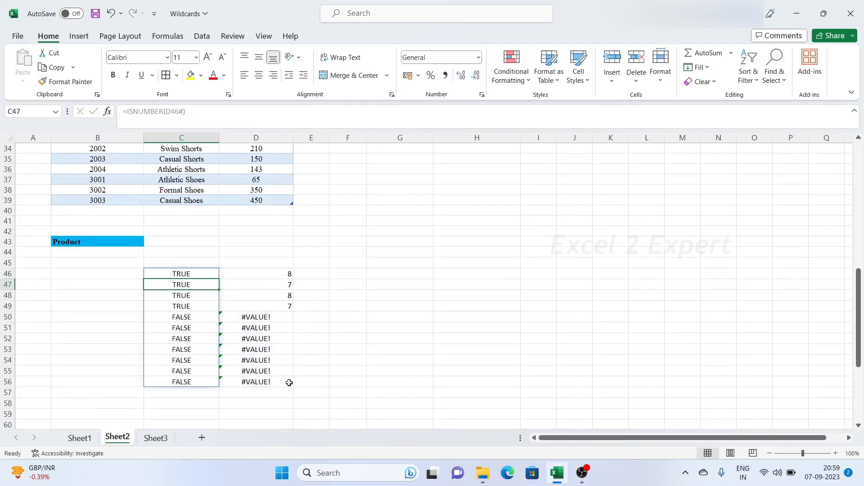
Compare the ISNUMBER results in C46:C56 with the SEARCH results beside them in column D
{"action": "left_click", "coordinate": [374, 327]}
{"action": "left_click_drag", "start_coordinate": [290, 274], "coordinate": [289, 304]}
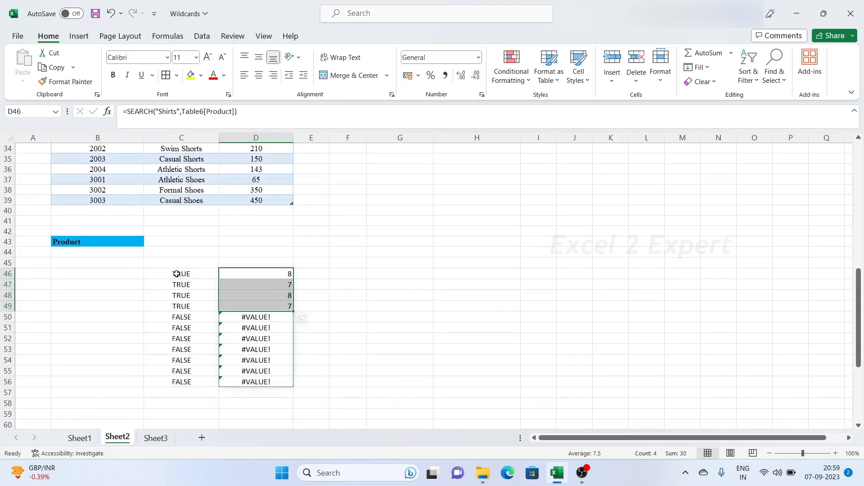
{"action": "left_click_drag", "start_coordinate": [179, 273], "coordinate": [198, 376]}
{"action": "left_click", "coordinate": [415, 296]}
{"action": "left_click", "coordinate": [190, 279]}
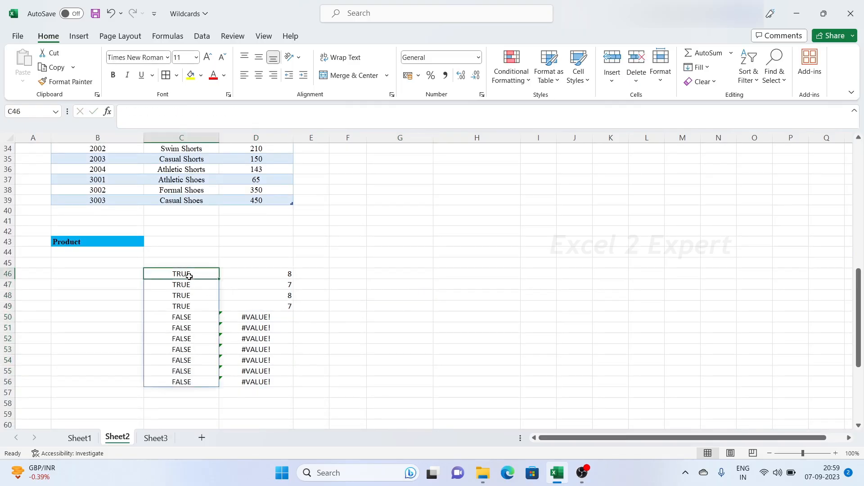
{"action": "left_click", "coordinate": [279, 272]}
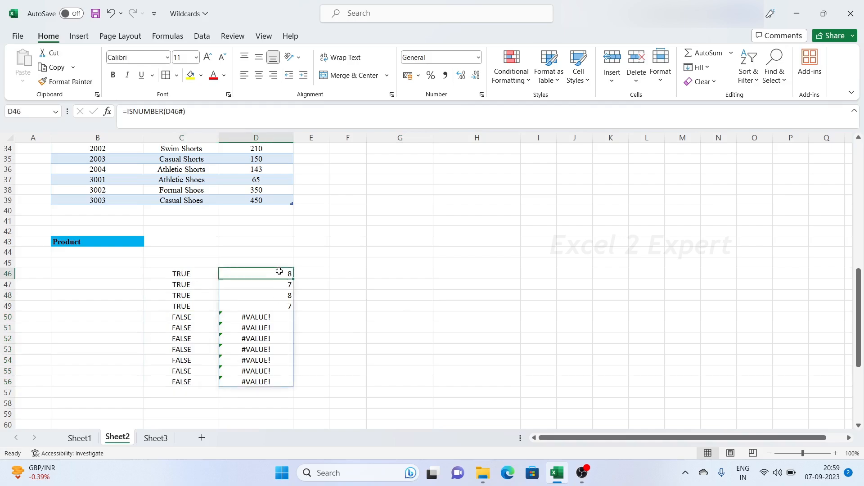
{"action": "left_click_drag", "start_coordinate": [175, 273], "coordinate": [270, 285]}
Relate the ISNUMBER results in C46:C49 to the shirt rows of the product table
{"action": "scroll", "coordinate": [369, 295], "scroll_direction": "up", "scroll_amount": 1}
{"action": "left_click", "coordinate": [444, 325]}
{"action": "scroll", "coordinate": [222, 331], "scroll_direction": "up", "scroll_amount": 2}
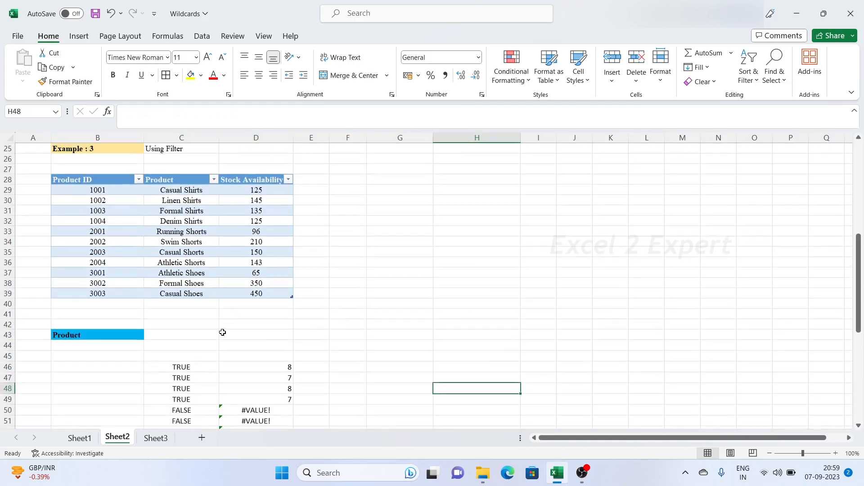
{"action": "scroll", "coordinate": [179, 335], "scroll_direction": "down", "scroll_amount": 2}
{"action": "left_click", "coordinate": [116, 314]}
{"action": "left_click_drag", "start_coordinate": [178, 305], "coordinate": [188, 337]}
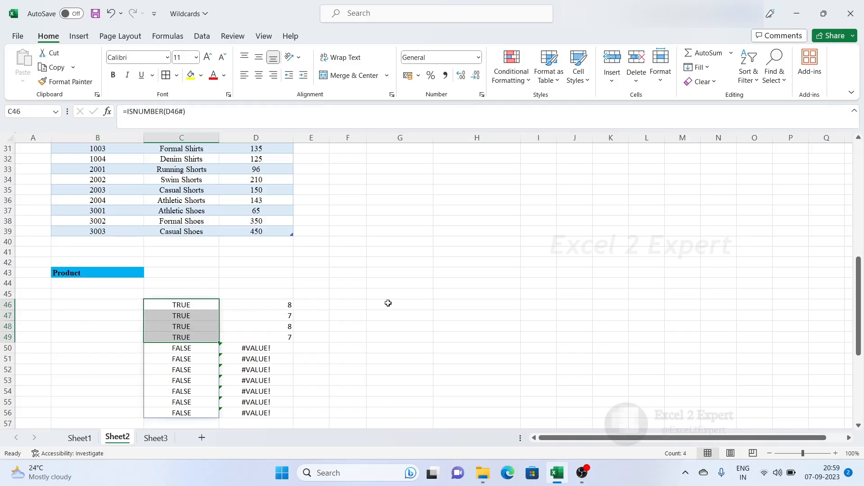
{"action": "left_click", "coordinate": [378, 335]}
Clear the ISNUMBER and SEARCH trial formulas from C46:D56
{"action": "left_click_drag", "start_coordinate": [178, 304], "coordinate": [274, 412]}
{"action": "key", "text": "Delete"}
{"action": "left_click", "coordinate": [339, 313]}
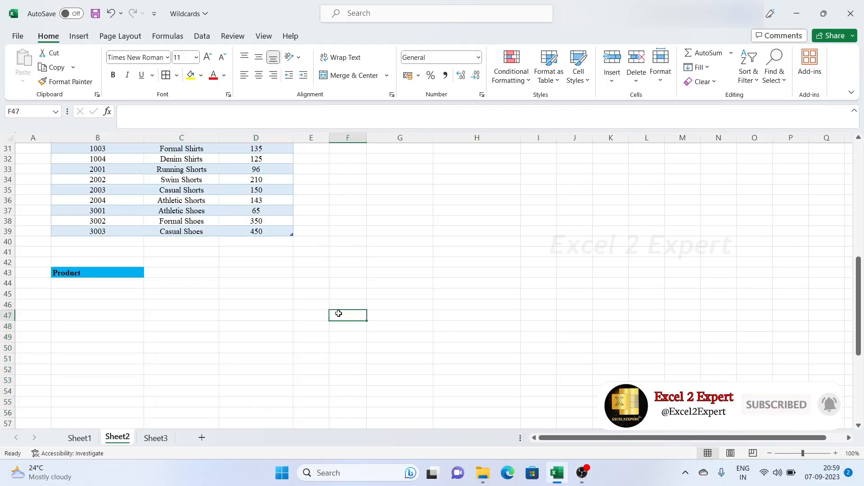
Begin a FILTER formula in B45 with the whole product table, Table6, as its array
{"action": "scroll", "coordinate": [79, 350], "scroll_direction": "up", "scroll_amount": 2}
{"action": "left_click", "coordinate": [80, 357]}
{"action": "type", "text": "="}
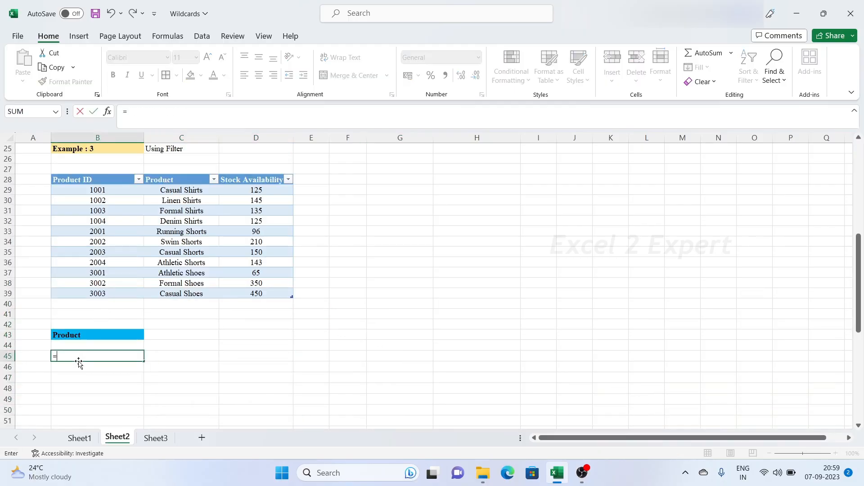
{"action": "type", "text": "filt"}
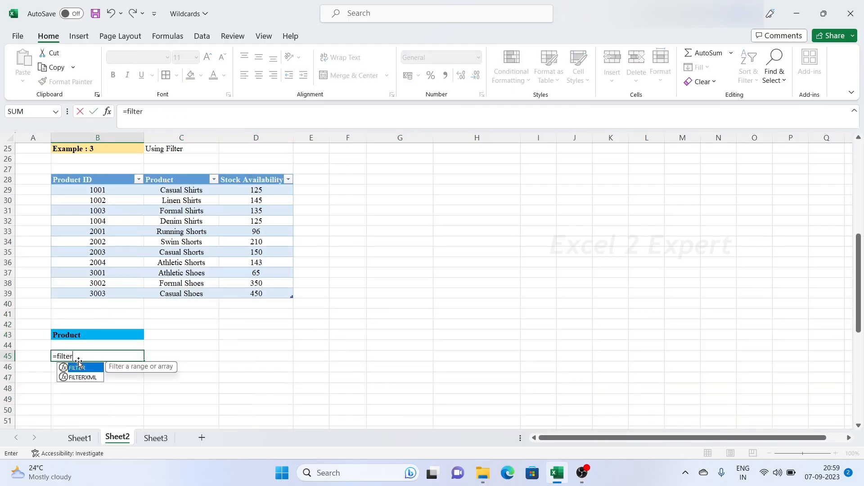
{"action": "type", "text": "er"}
{"action": "double_click", "coordinate": [79, 367]}
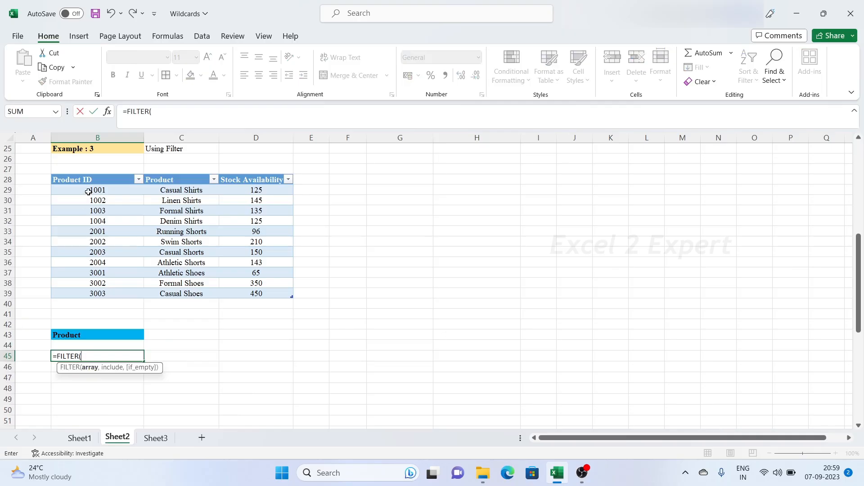
{"action": "left_click_drag", "start_coordinate": [89, 192], "coordinate": [246, 293]}
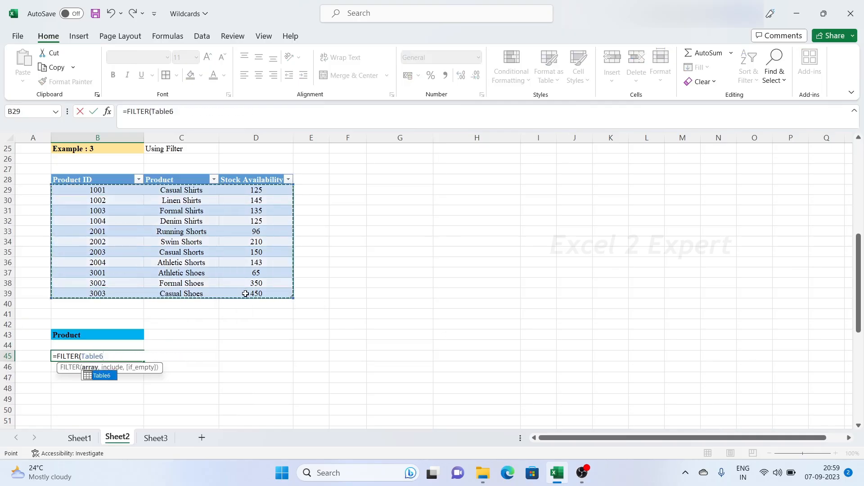
{"action": "type", "text": ","}
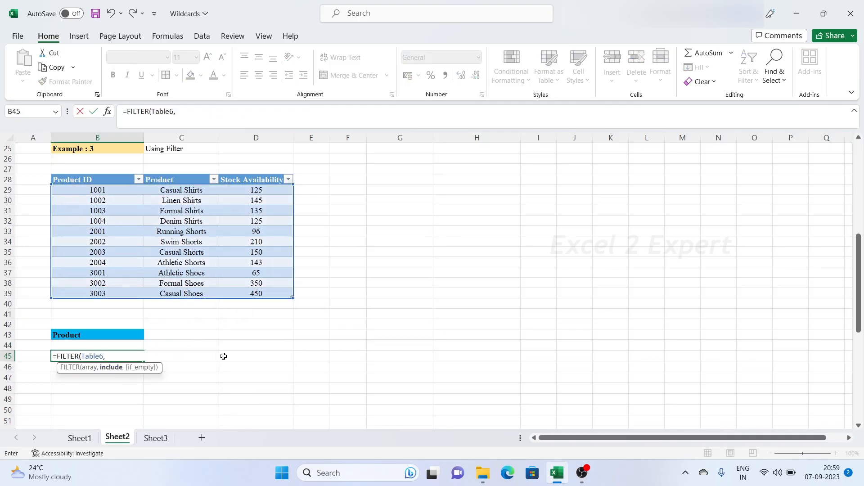
Nest ISNUMBER with SEARCH inside it as the include argument of the FILTER formula in B45
{"action": "type", "text": "is"}
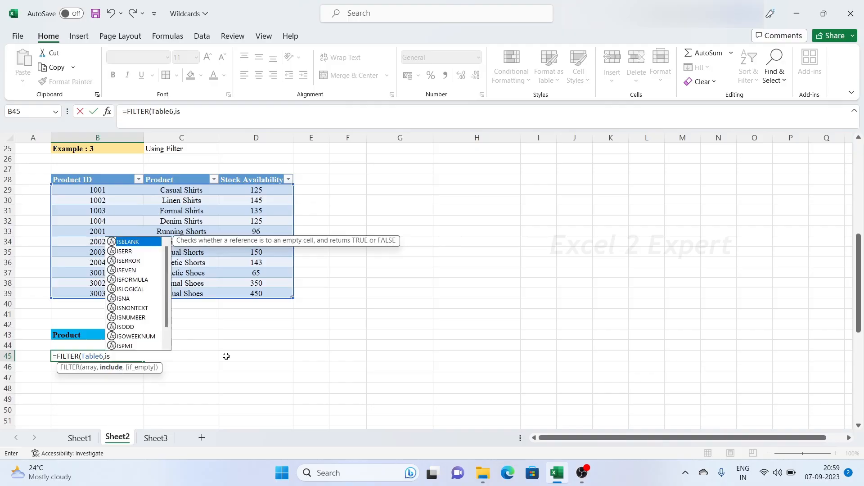
{"action": "type", "text": "nume"}
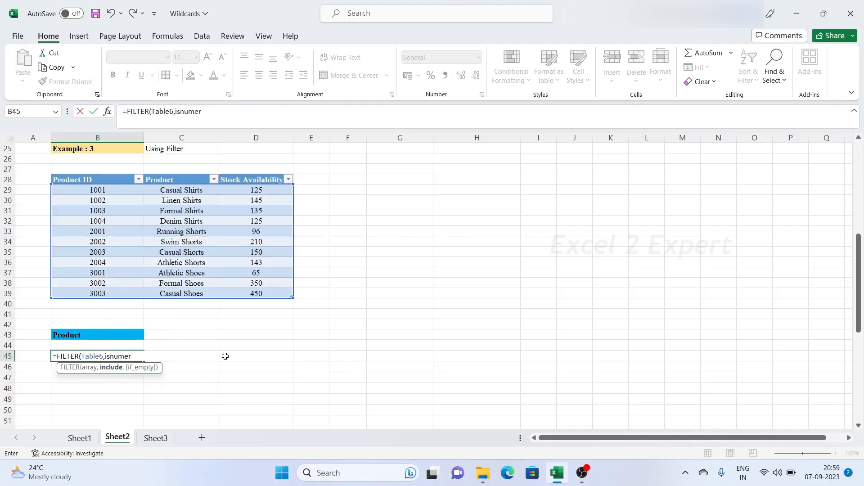
{"action": "type", "text": "r"}
{"action": "key", "text": "BackSpace"}
{"action": "key", "text": "BackSpace"}
{"action": "key", "text": "Tab"}
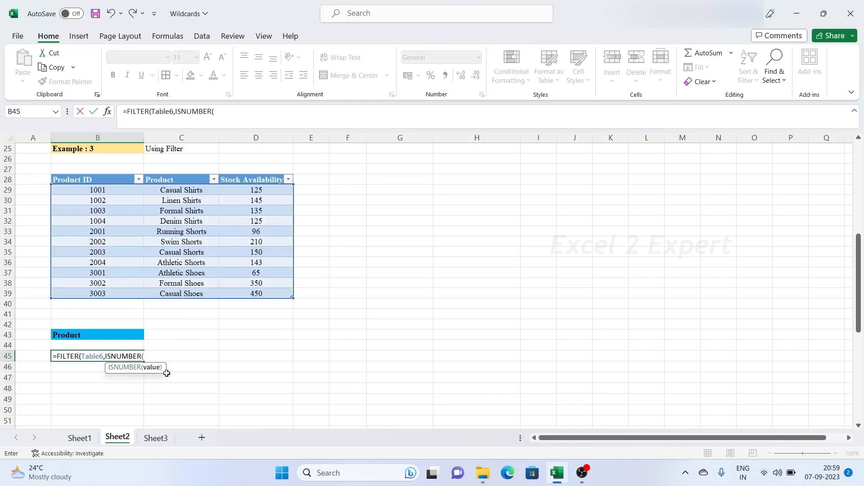
{"action": "type", "text": "sear"}
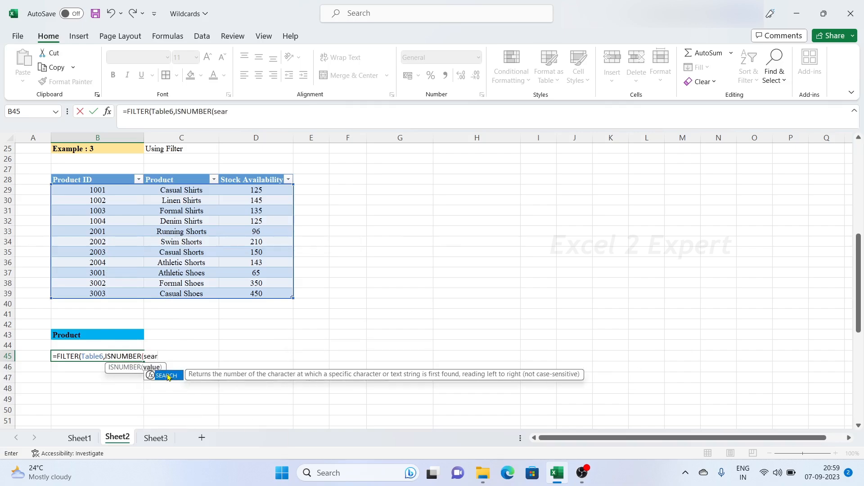
{"action": "double_click", "coordinate": [167, 376]}
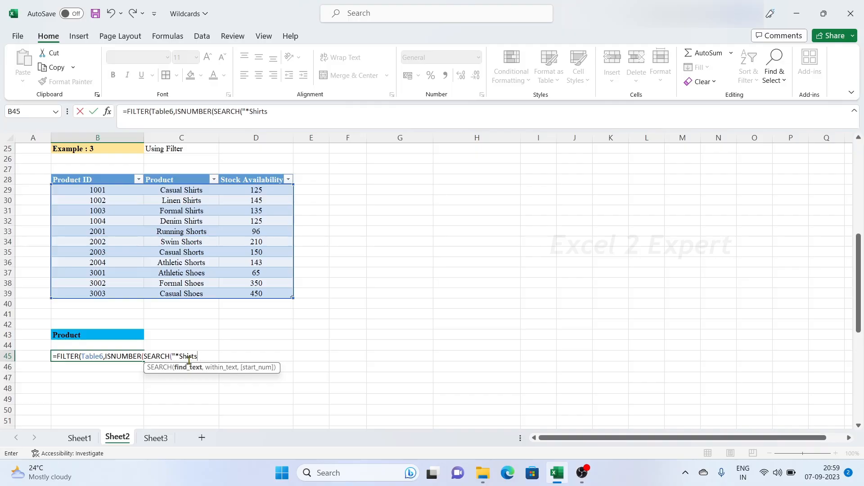
Complete the FILTER formula by searching for "*Shirts*" in Table6[Product], close all brackets and enter it
{"action": "type", "text": ","}
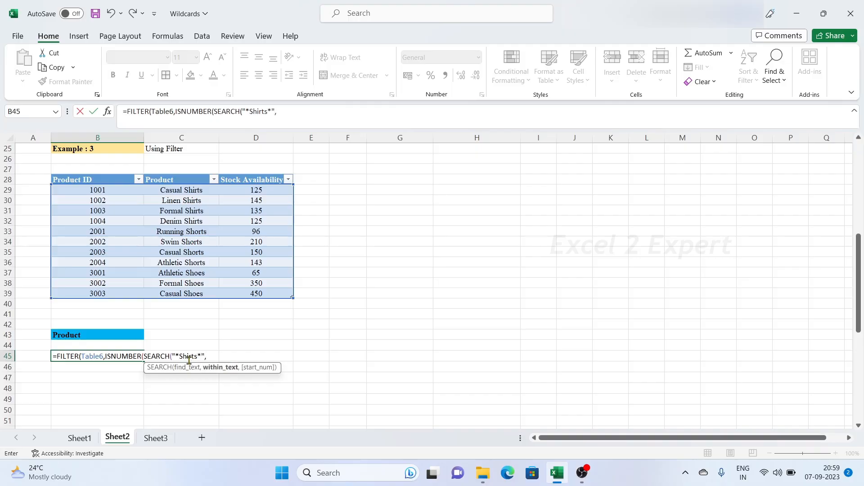
{"action": "left_click_drag", "start_coordinate": [178, 190], "coordinate": [180, 294]}
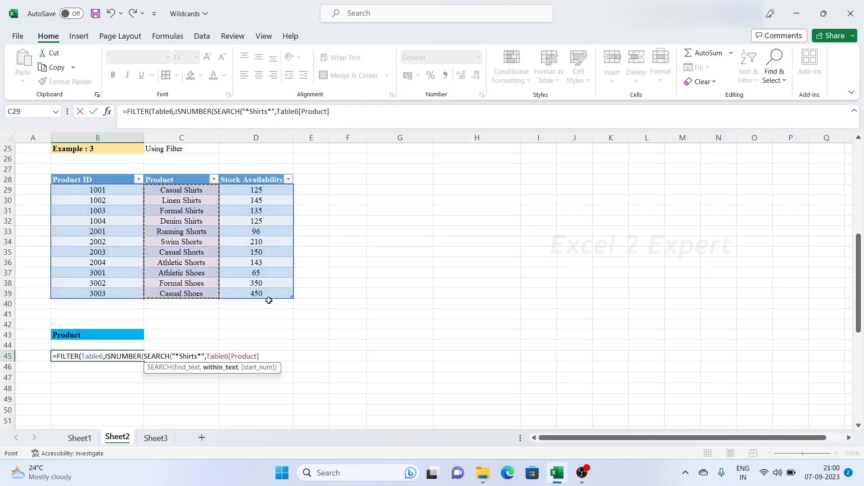
{"action": "type", "text": ")"}
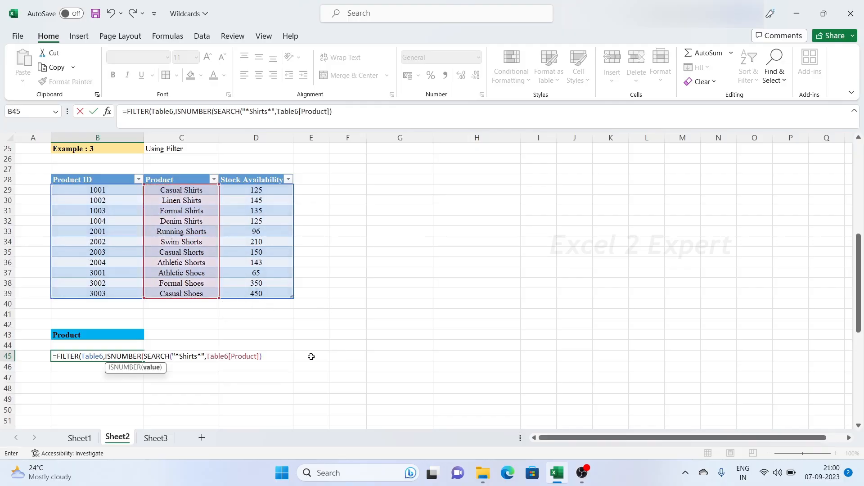
{"action": "type", "text": ")"}
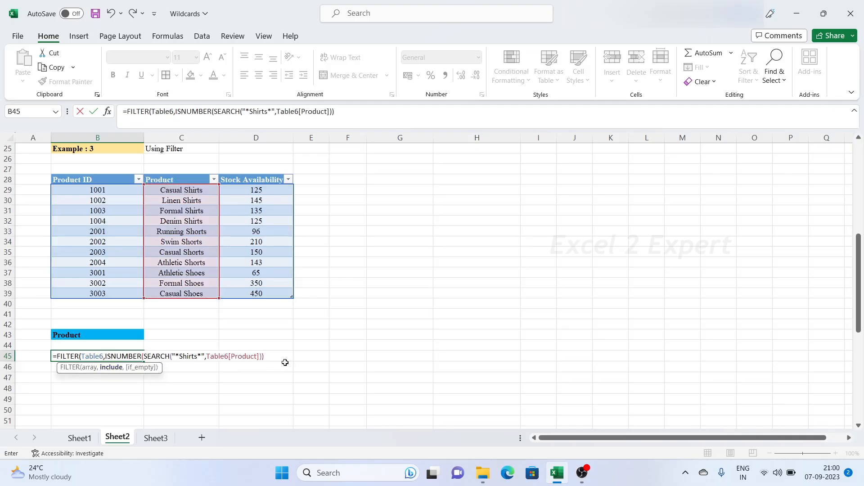
{"action": "type", "text": ")"}
{"action": "key", "text": "Return"}
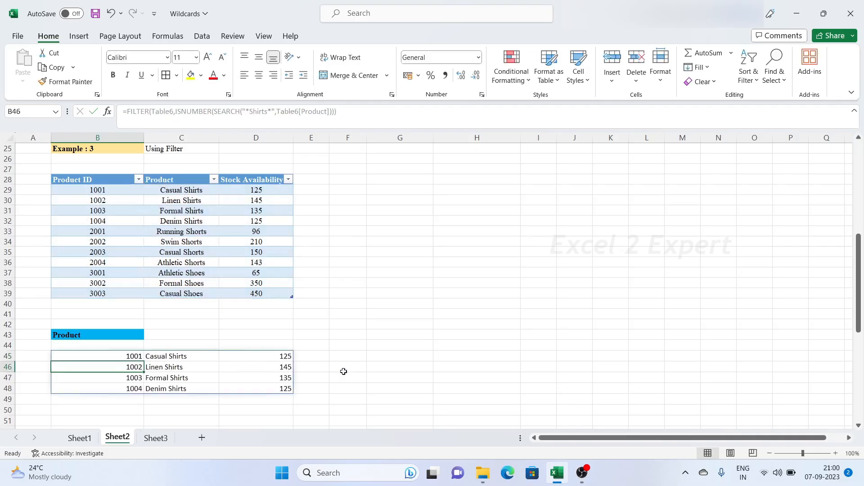
Examine the product IDs, product names and stock values that the FILTER formula returns in B45:D48
{"action": "left_click", "coordinate": [477, 344]}
{"action": "left_click_drag", "start_coordinate": [131, 356], "coordinate": [135, 388]}
{"action": "left_click_drag", "start_coordinate": [182, 356], "coordinate": [189, 391]}
{"action": "scroll", "coordinate": [222, 350], "scroll_direction": "down", "scroll_amount": 1}
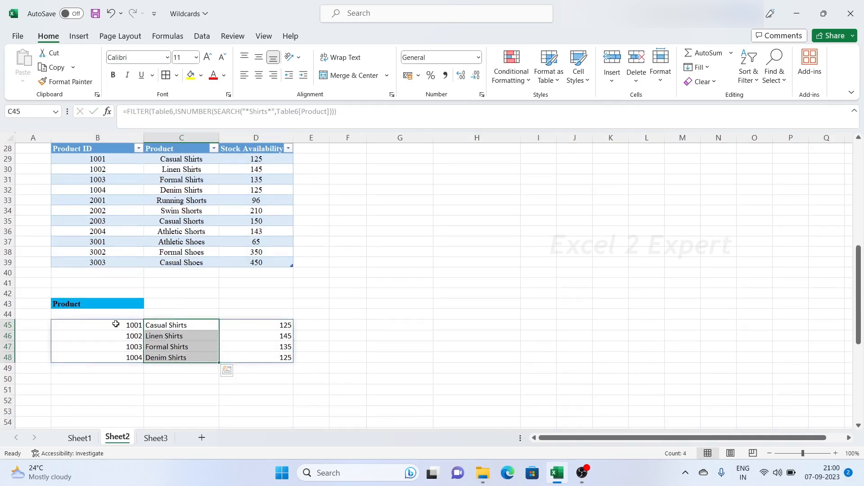
{"action": "left_click_drag", "start_coordinate": [116, 324], "coordinate": [279, 357]}
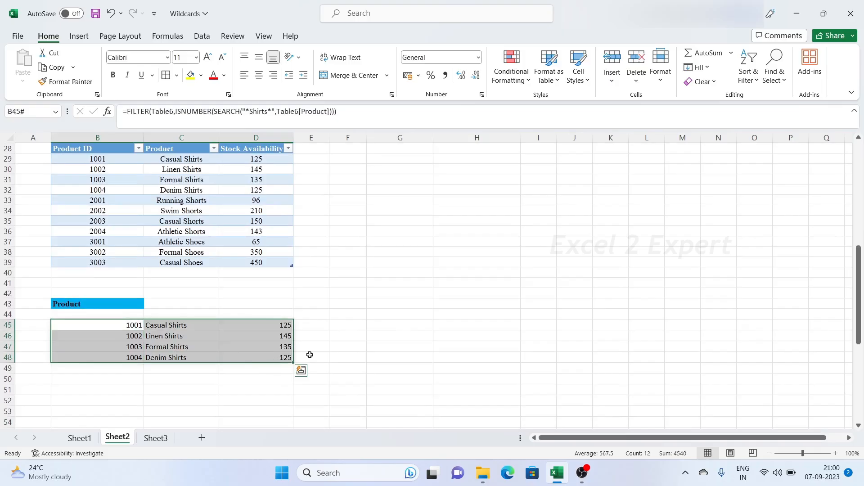
{"action": "left_click", "coordinate": [404, 317]}
{"action": "left_click", "coordinate": [200, 324]}
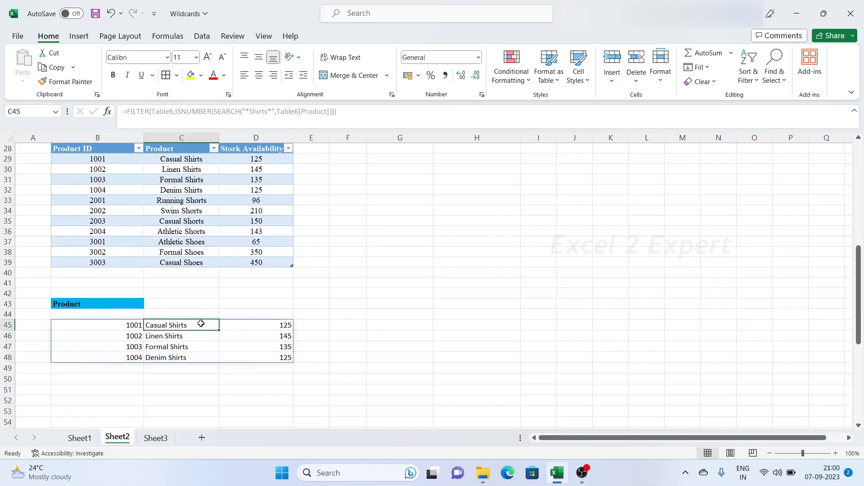
{"action": "left_click", "coordinate": [266, 115]}
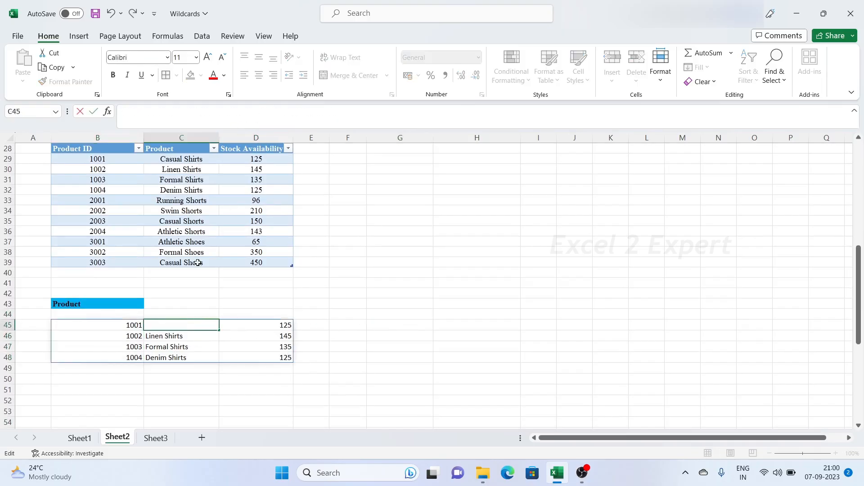
{"action": "key", "text": "Escape"}
Change the search text of the FILTER formula in B45 to "*Shorts*"
{"action": "left_click", "coordinate": [134, 324]}
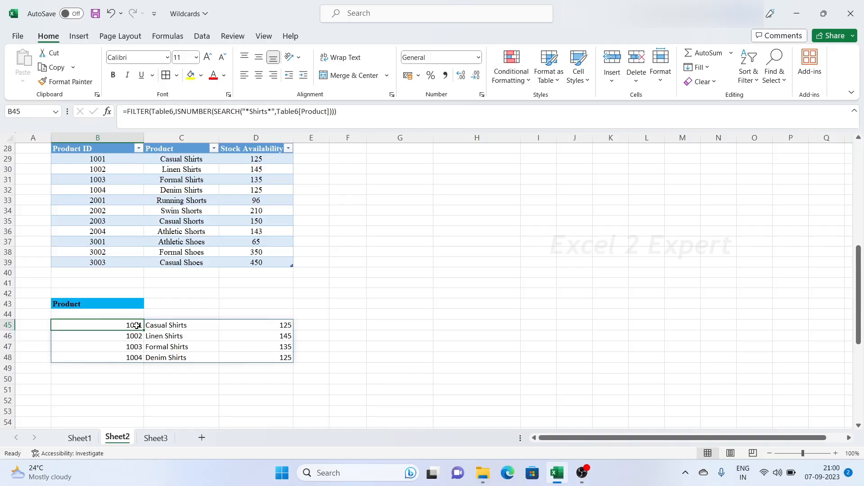
{"action": "left_click", "coordinate": [264, 113]}
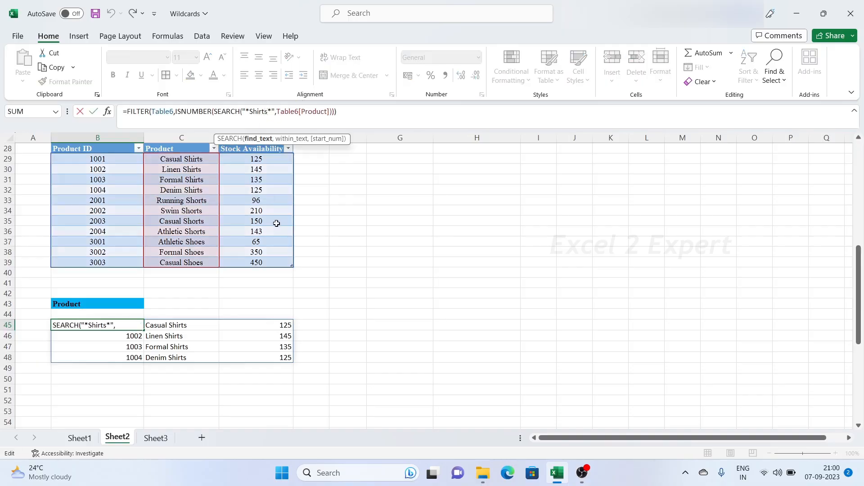
{"action": "key", "text": "BackSpace"}
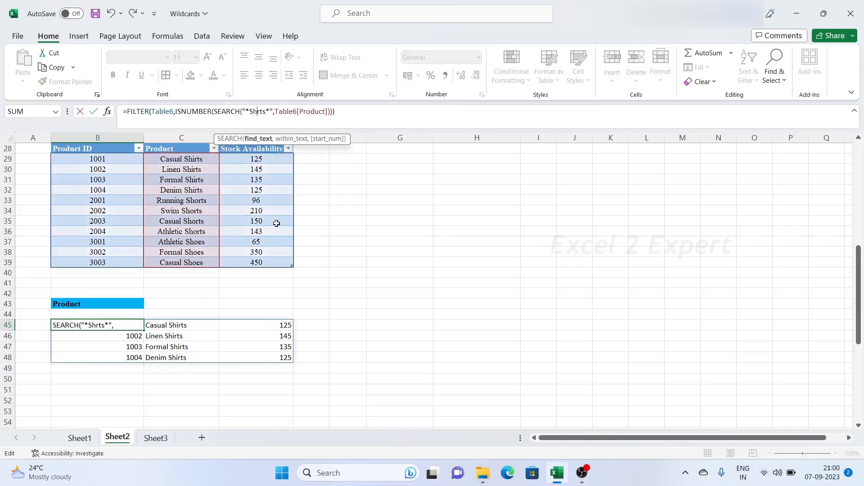
{"action": "type", "text": "o"}
{"action": "key", "text": "Return"}
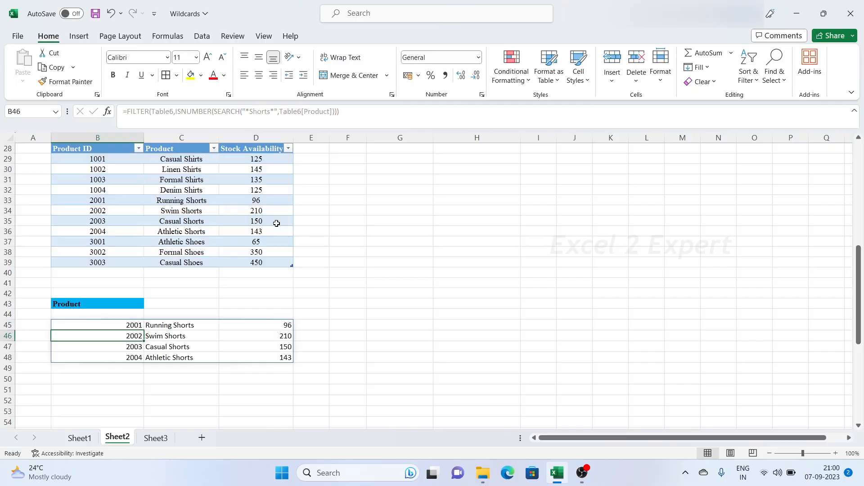
Examine the rows returned in B45:D48 for the "*Shorts*" search text
{"action": "left_click", "coordinate": [415, 364]}
{"action": "left_click_drag", "start_coordinate": [127, 324], "coordinate": [249, 354]}
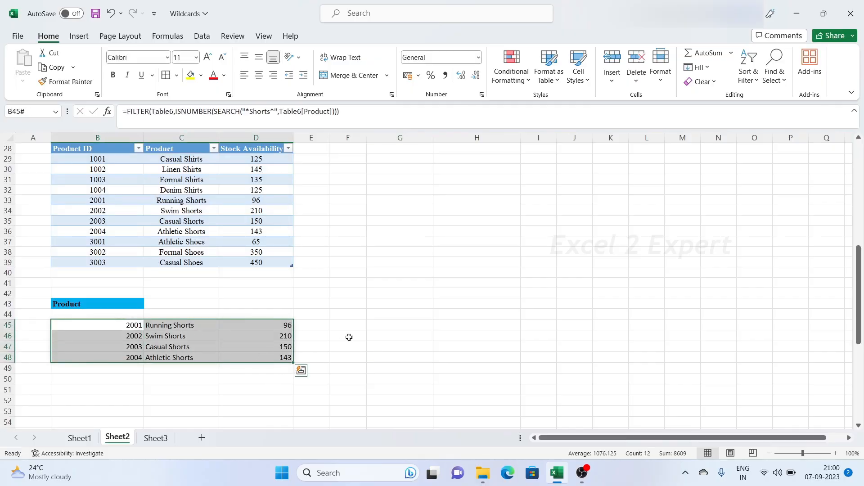
{"action": "left_click", "coordinate": [383, 322]}
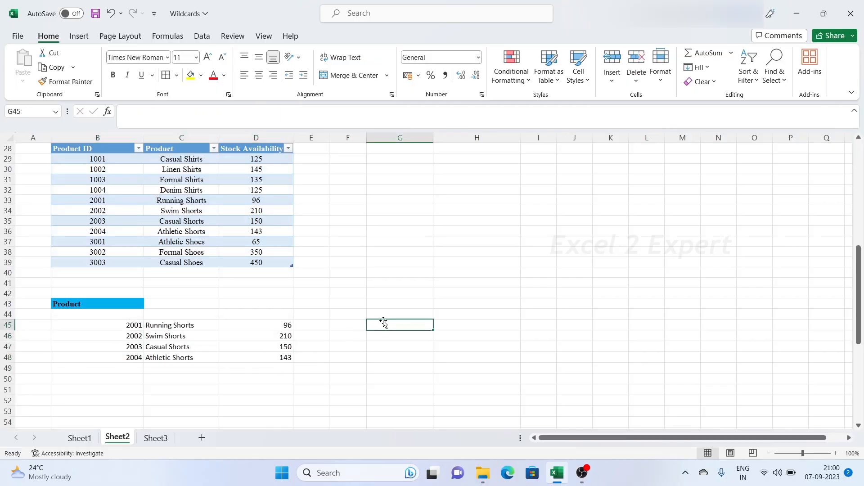